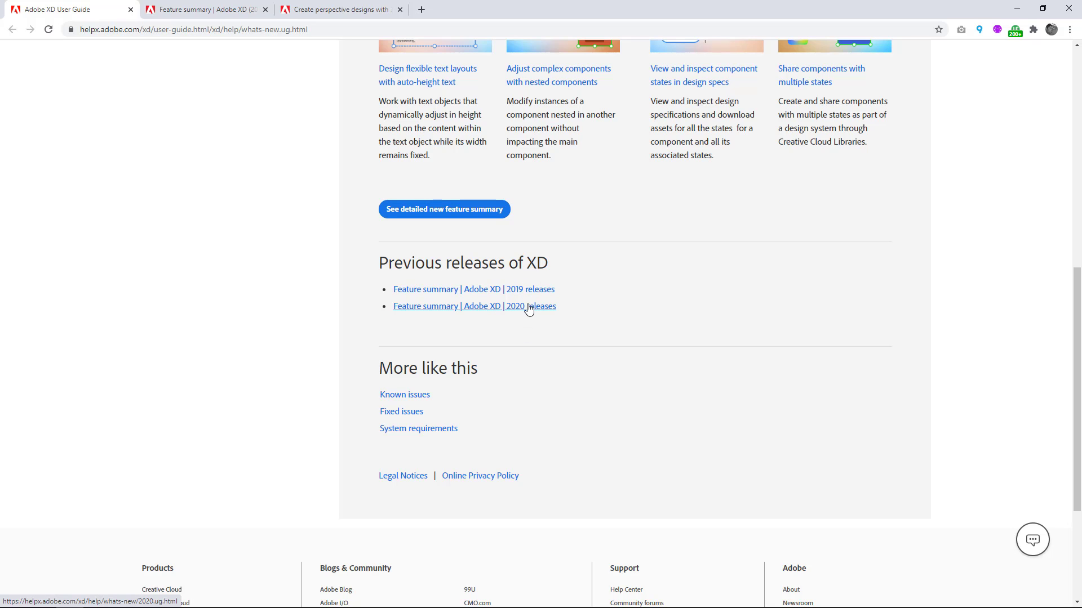
Review the October 2020 release features and the previous release links on the What's new in Adobe XD page.
scroll(563, 282, "up", 9)
scroll(564, 276, "down", 1)
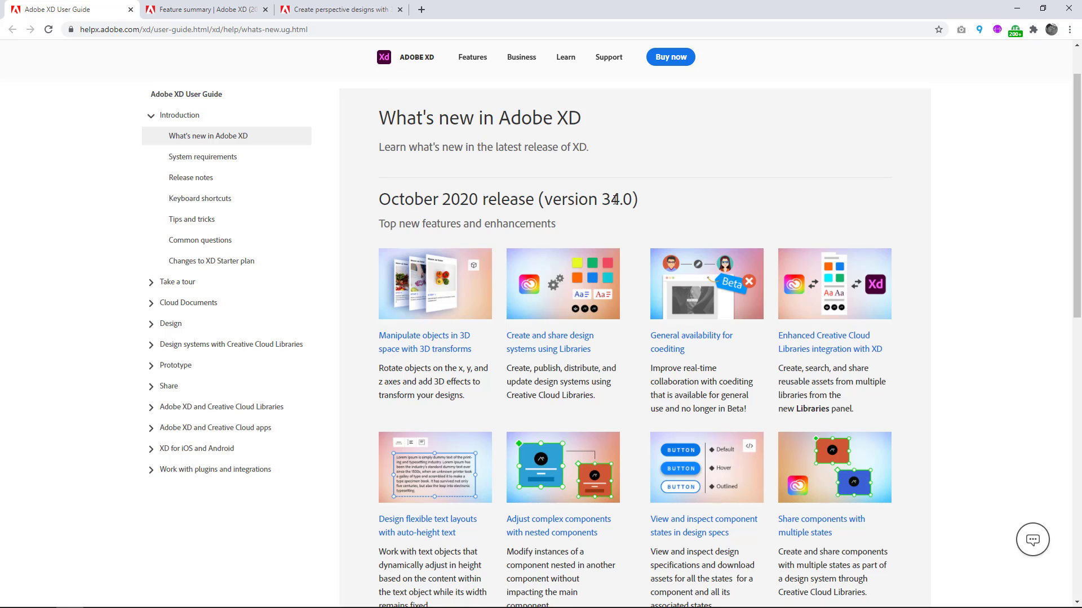
scroll(611, 206, "down", 2)
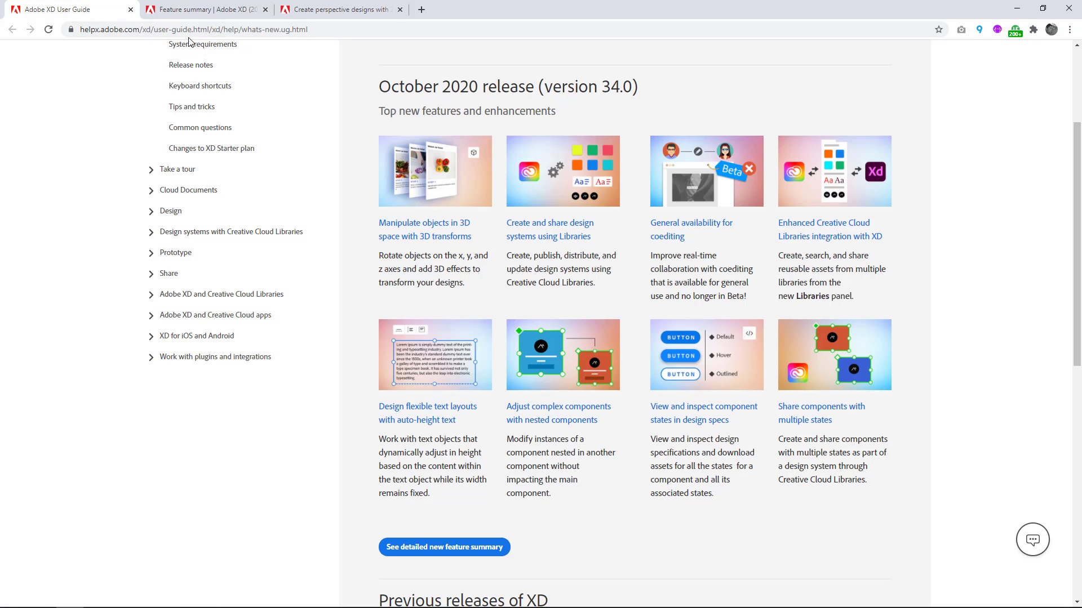
scroll(450, 295, "down", 1)
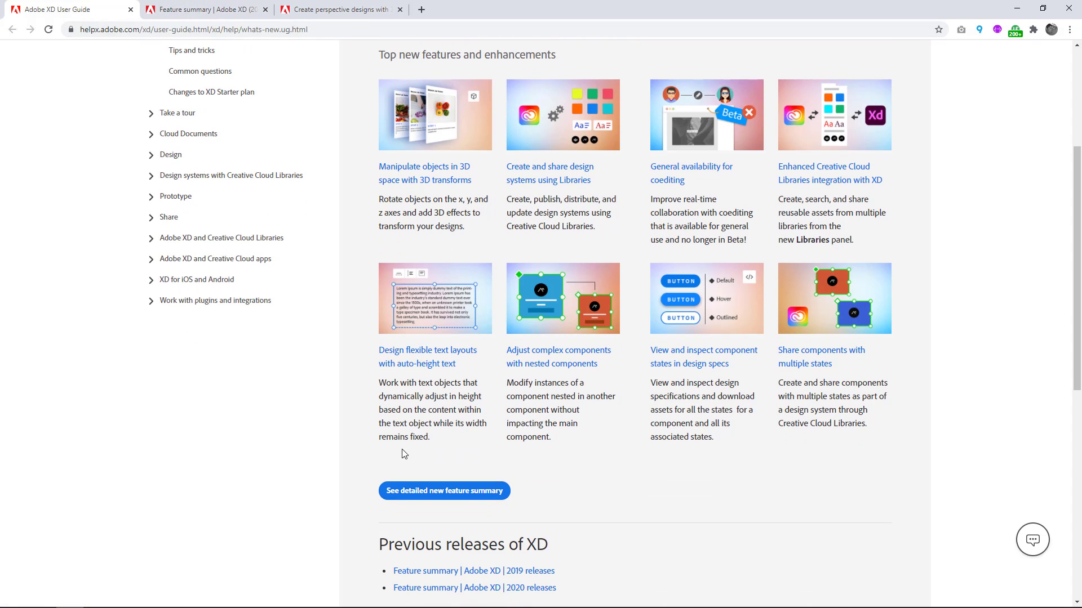
Open the Adobe XD 2021 feature summary and read its release heading, new feature list and 3D transforms section.
left_click(219, 8)
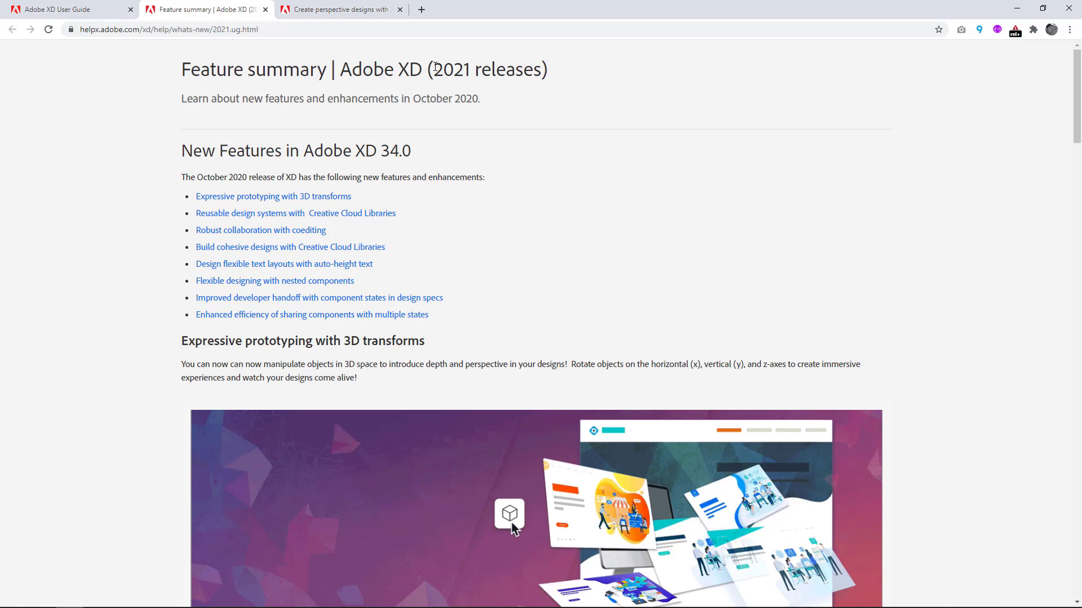
left_click_drag(434, 67, 470, 69)
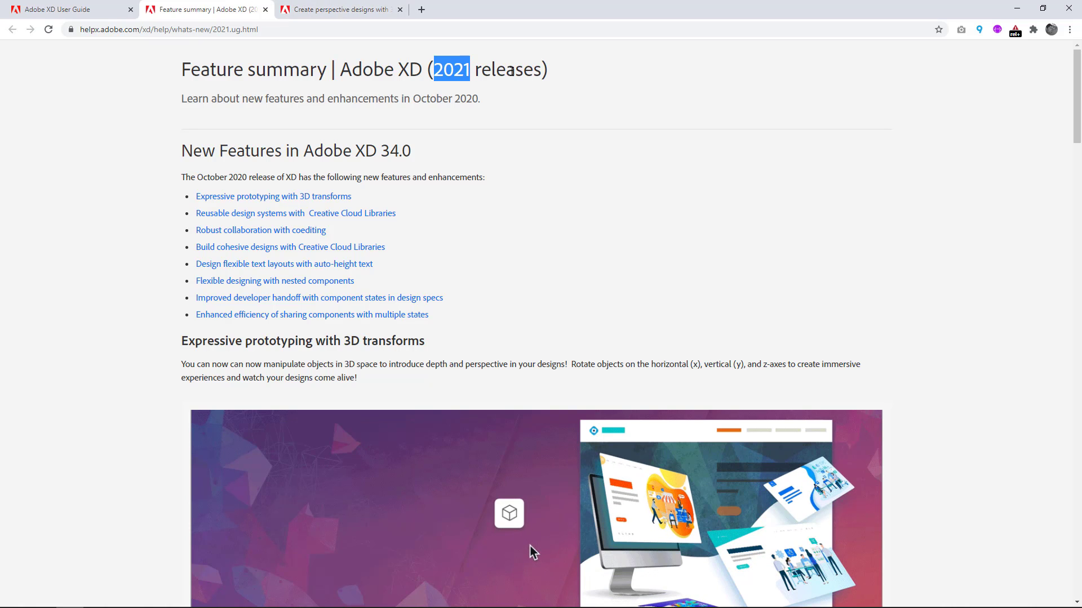
left_click(456, 100)
left_click_drag(456, 100, 478, 100)
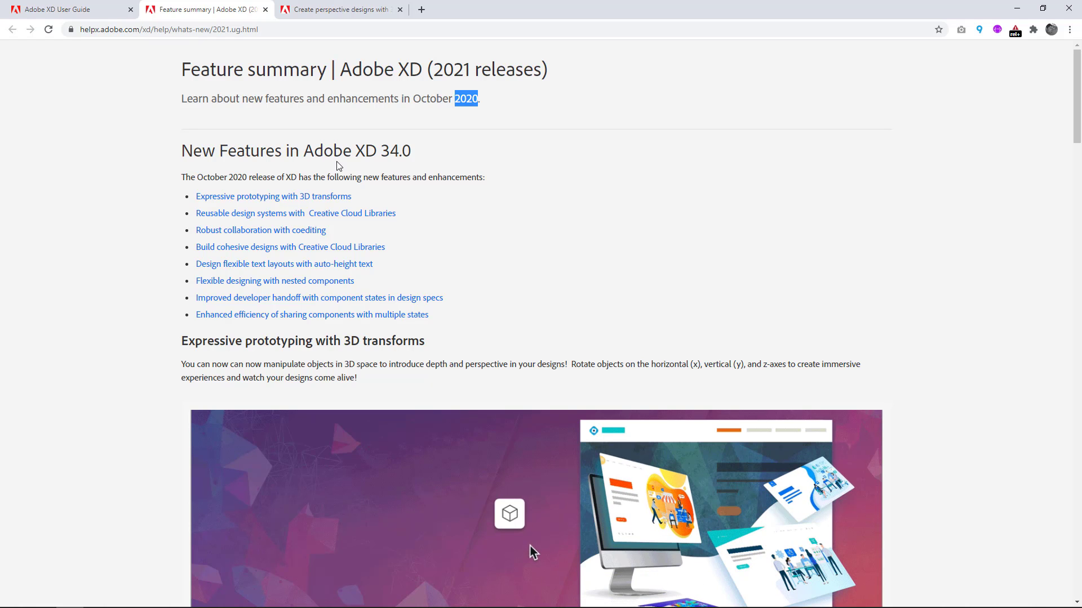
scroll(397, 155, "down", 2)
scroll(400, 156, "down", 1)
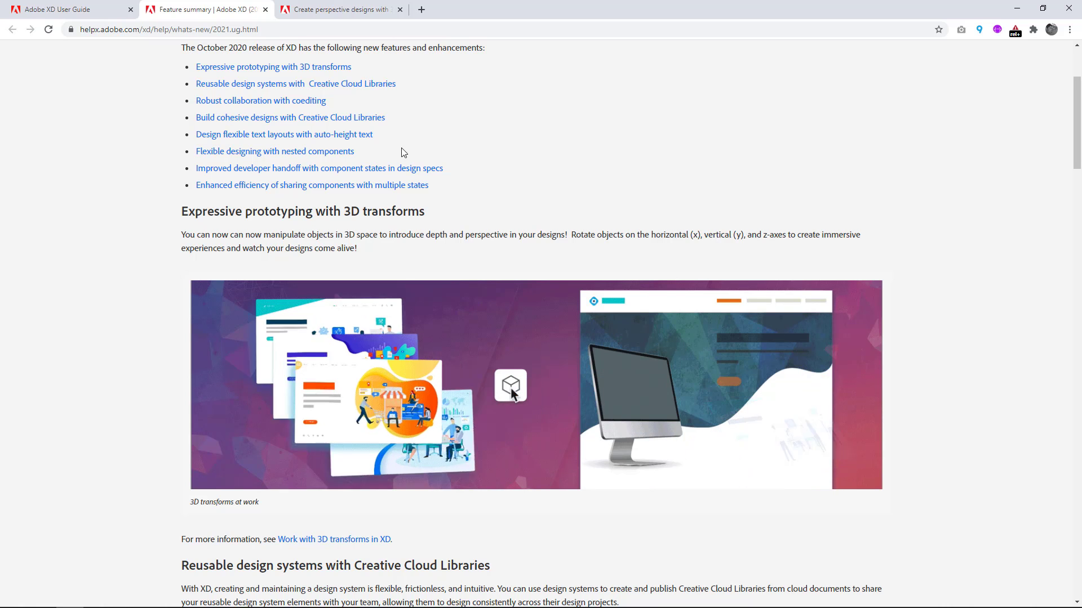
scroll(416, 84, "down", 3)
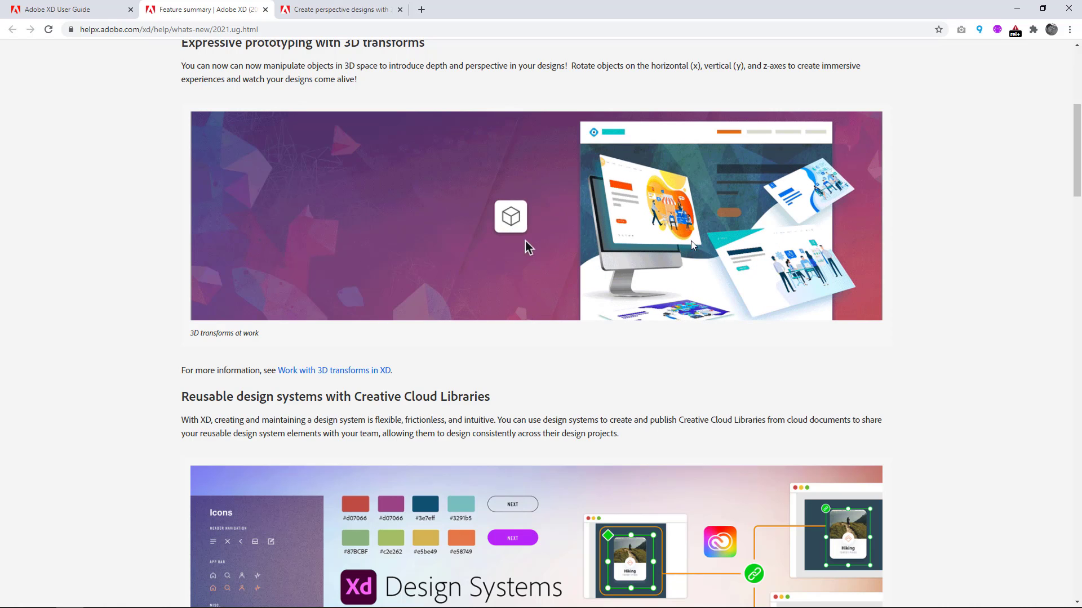
scroll(650, 244, "down", 1)
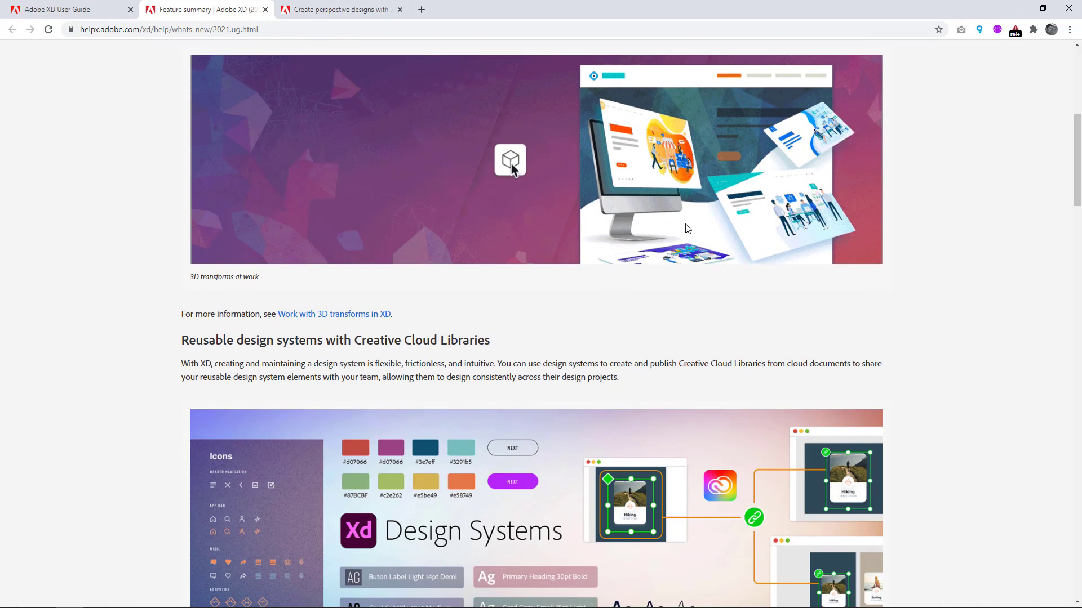
scroll(724, 222, "down", 2)
left_click_drag(1065, 180, 1051, 94)
scroll(1050, 94, "down", 6)
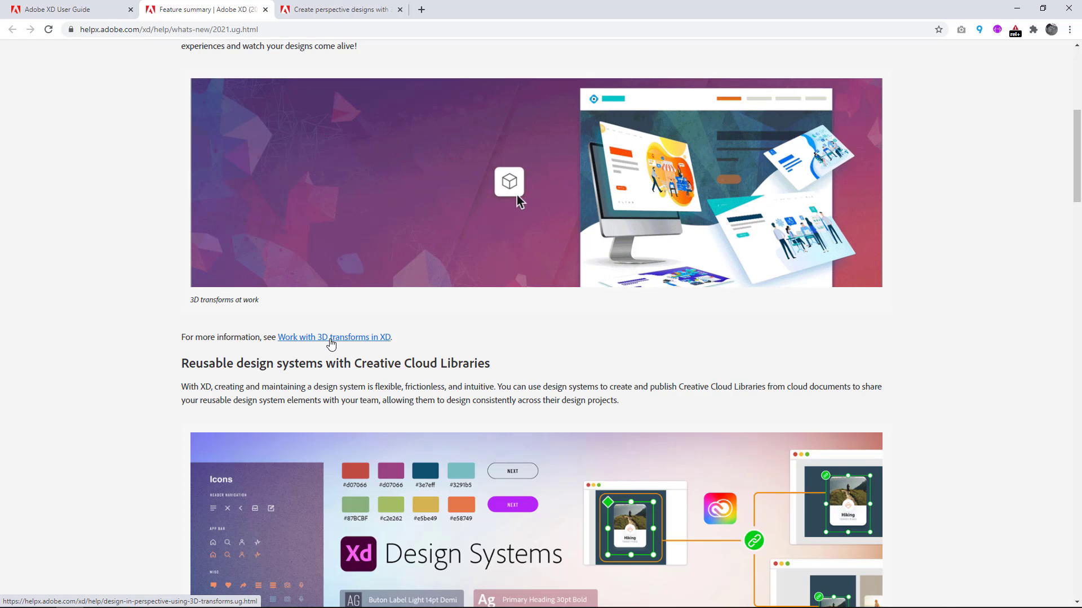
Switch to Adobe XD and turn off 3D transforms for the light iPhone on the iPhone X Elements artboard.
left_click(1018, 8)
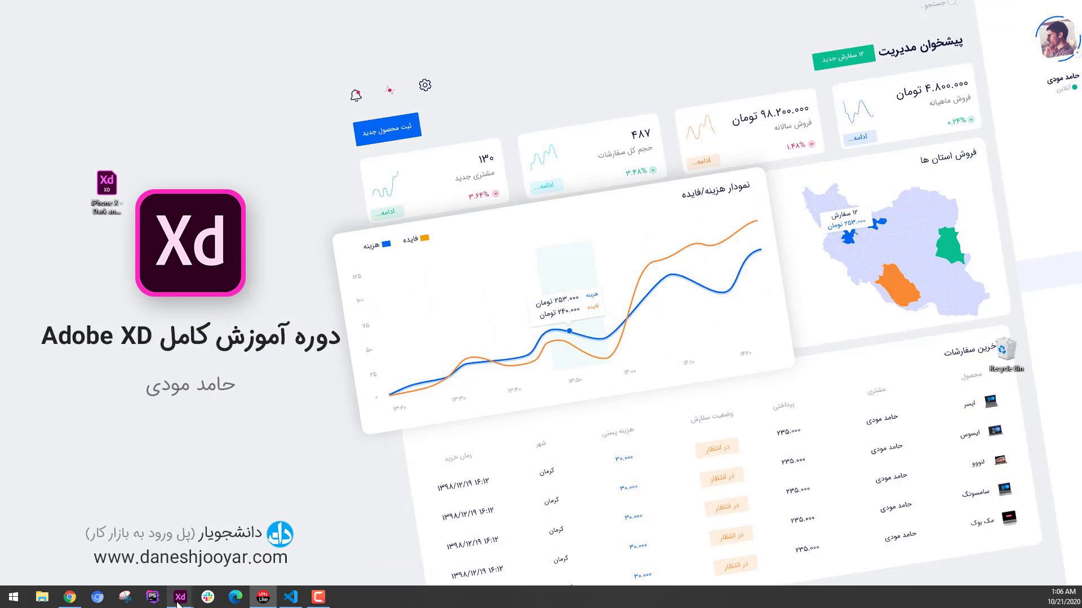
mouse_move(178, 600)
left_click(126, 543)
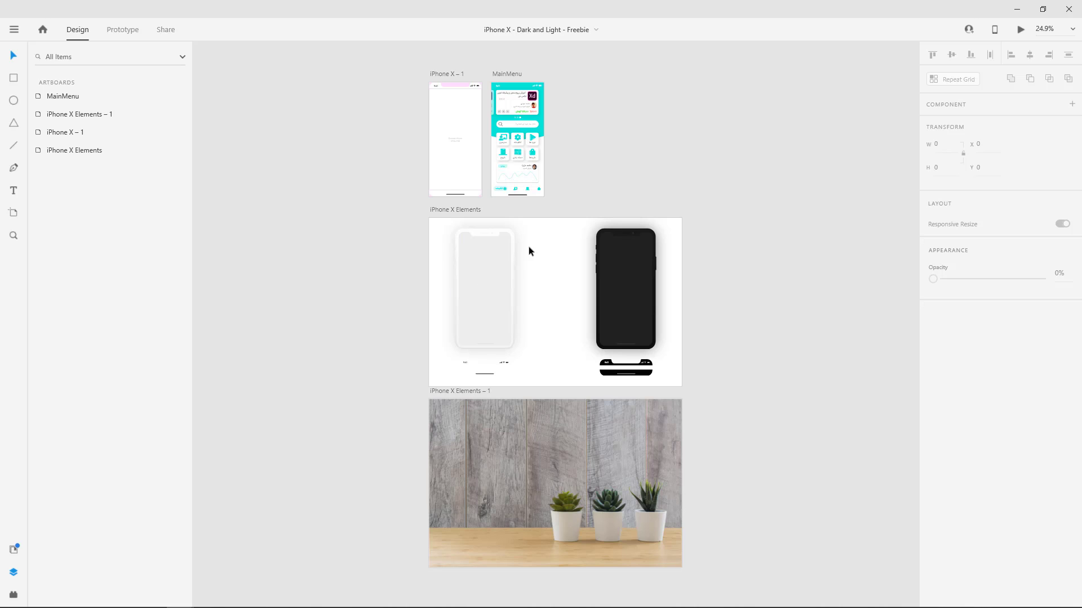
left_click(495, 280)
scroll(494, 276, "up", 1)
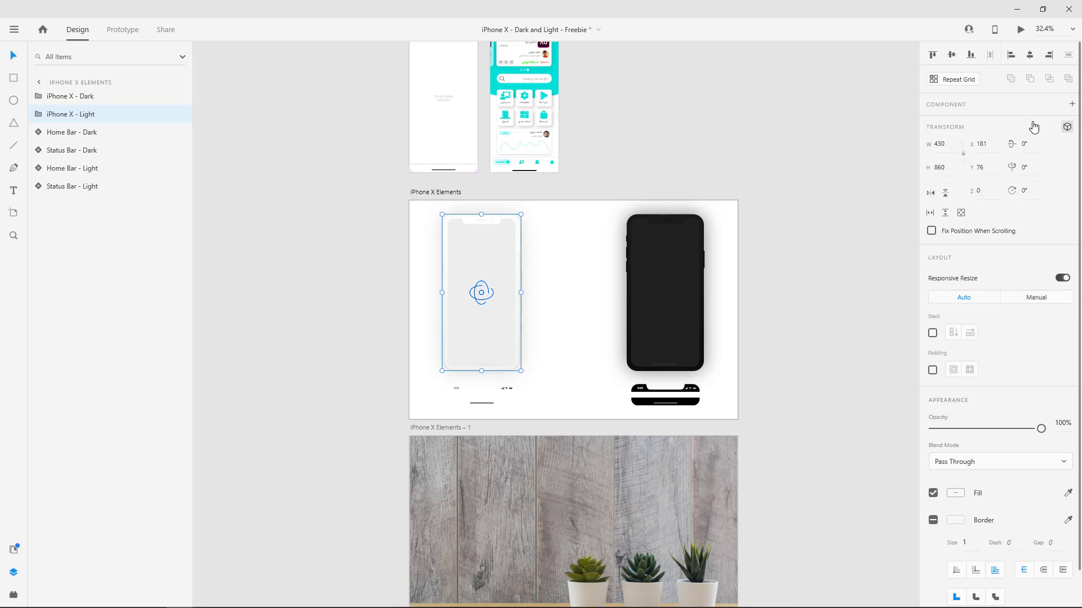
left_click(1066, 127)
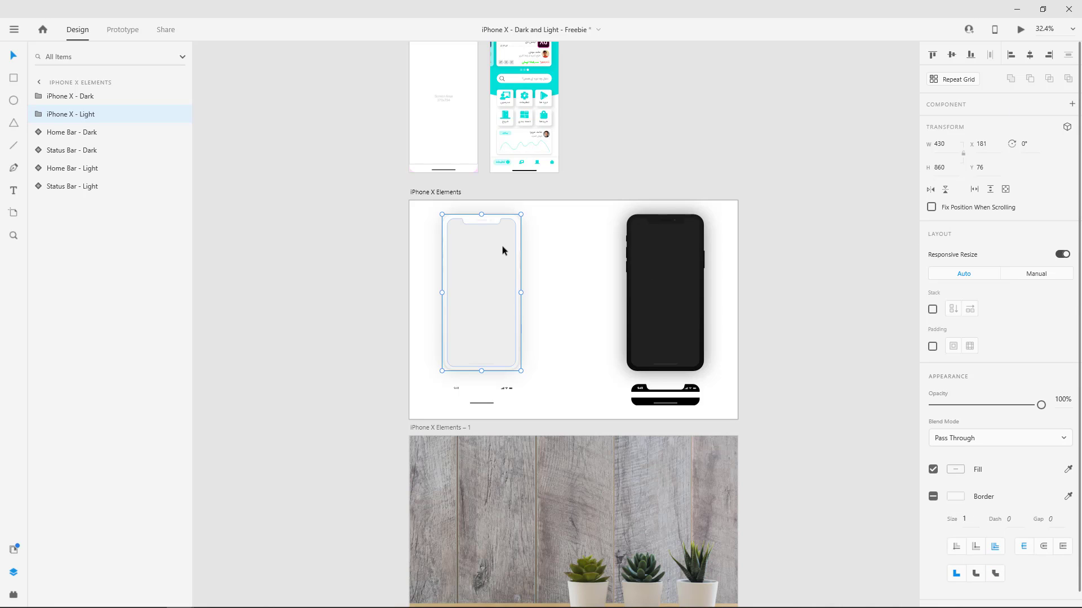
Try to move the Menus group on the MainMenu artboard and rotate it 15°, and undo both changes.
scroll(503, 246, "up", 3)
scroll(522, 230, "up", 2)
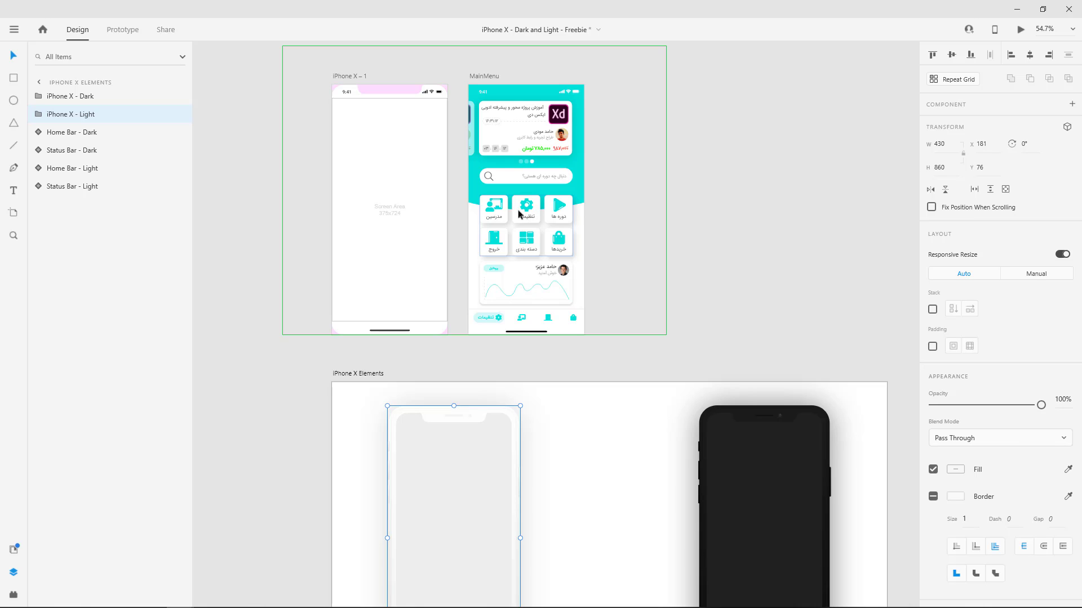
left_click(522, 218)
left_click(524, 219)
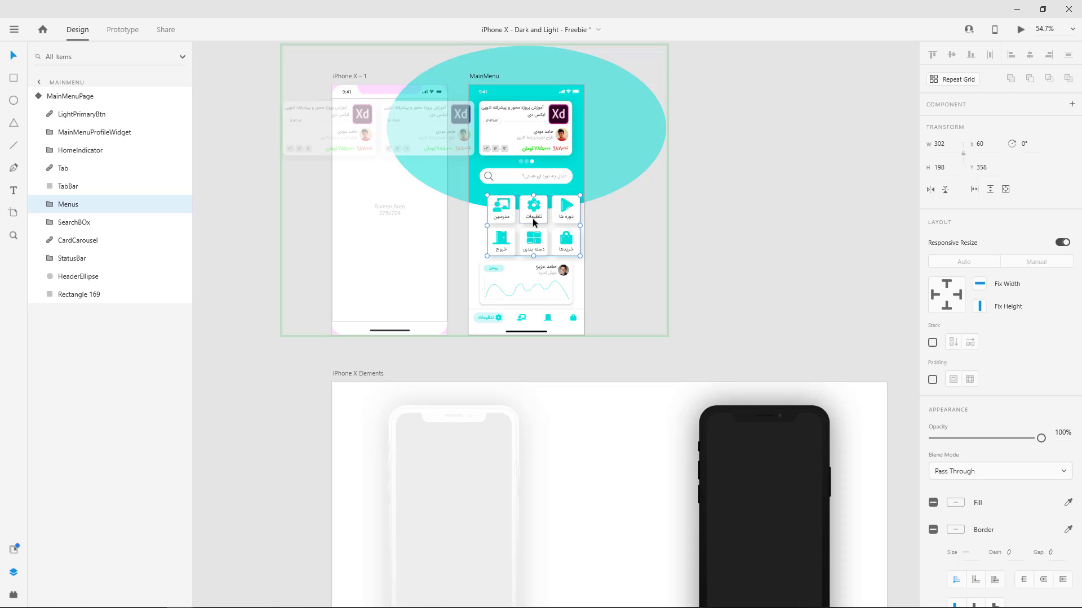
mouse_move(527, 223)
left_mouse_down()
mouse_move(531, 196)
mouse_move(529, 223)
left_mouse_up()
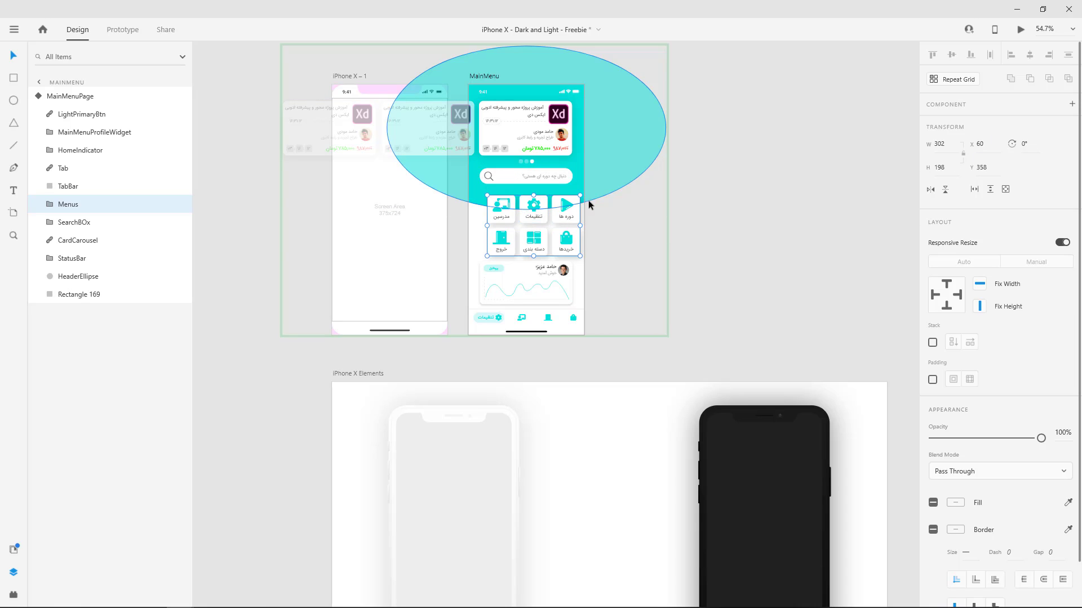
mouse_move(583, 194)
left_mouse_down()
mouse_move(591, 239)
mouse_move(590, 208)
left_mouse_up()
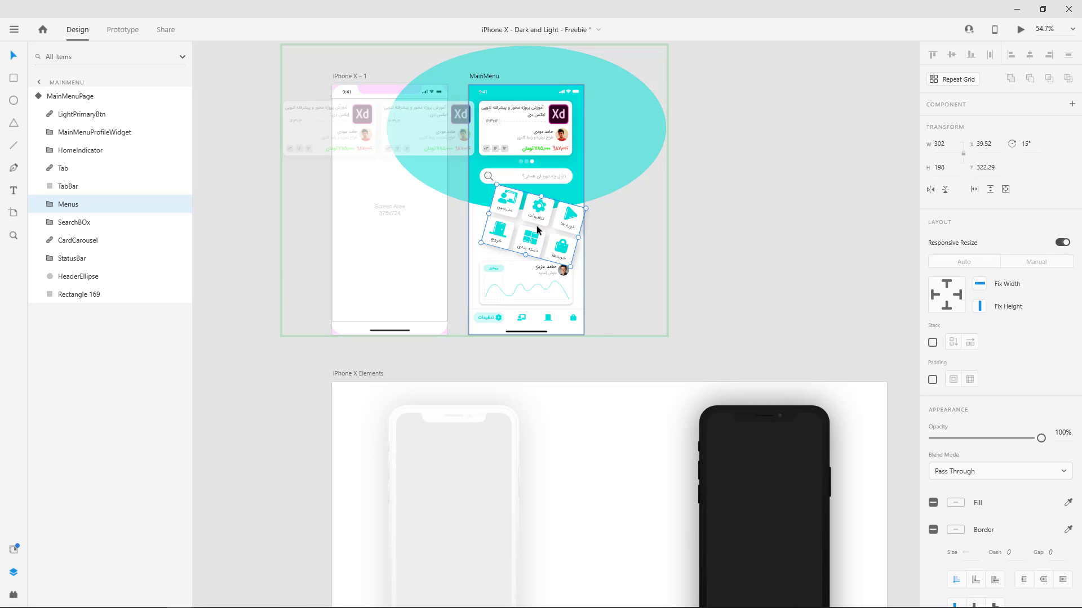
key("ctrl+z")
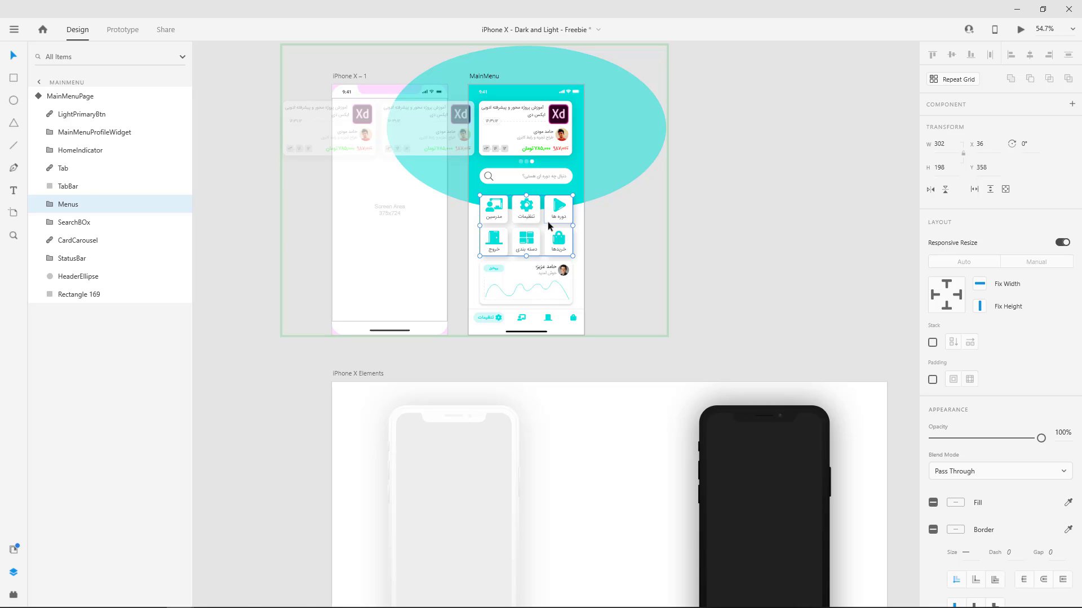
Examine the light and dark iPhone mockups and the wooden desk photo with the three succulents.
scroll(552, 224, "down", 5)
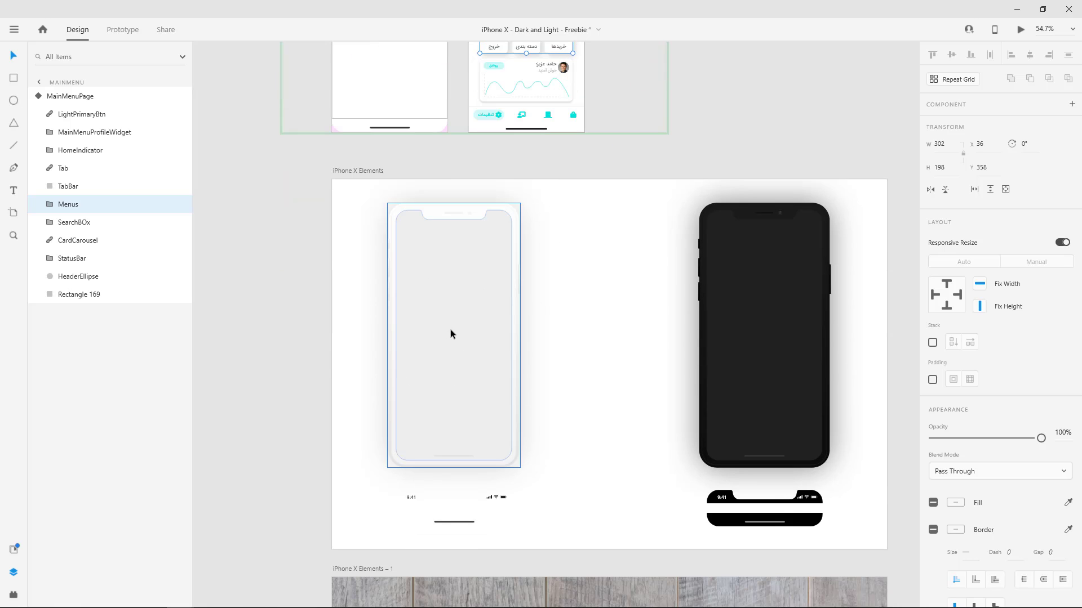
scroll(467, 321, "up", 1)
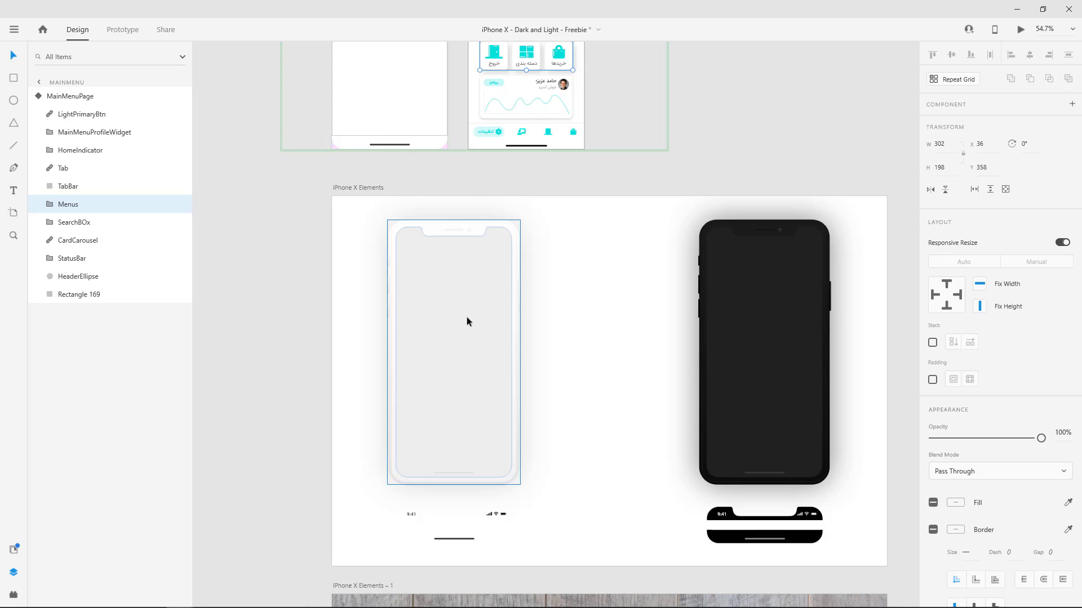
scroll(467, 321, "up", 1)
scroll(467, 321, "down", 2)
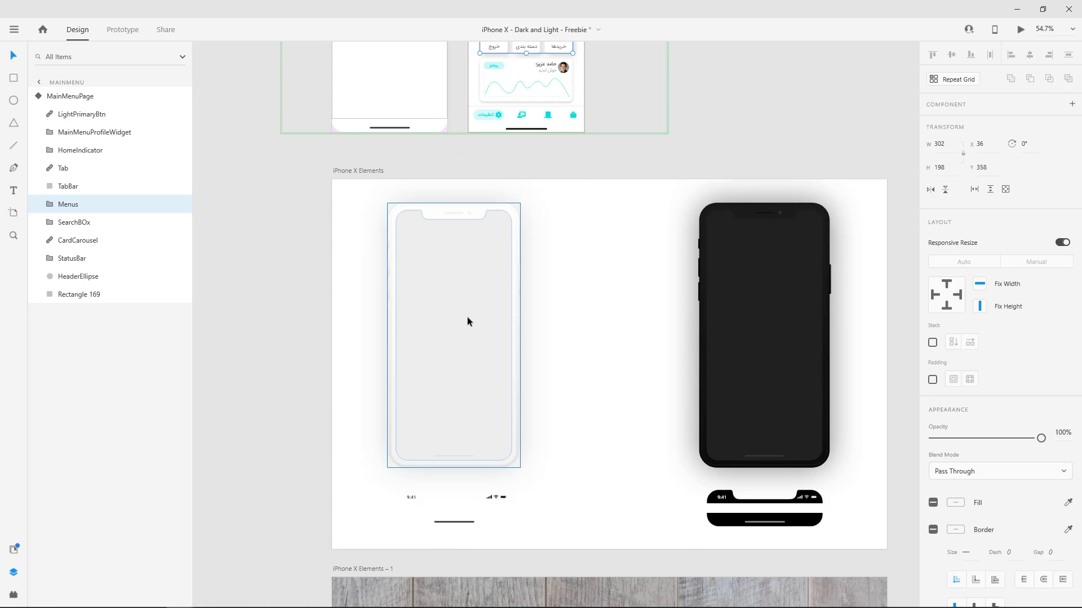
scroll(468, 321, "down", 6)
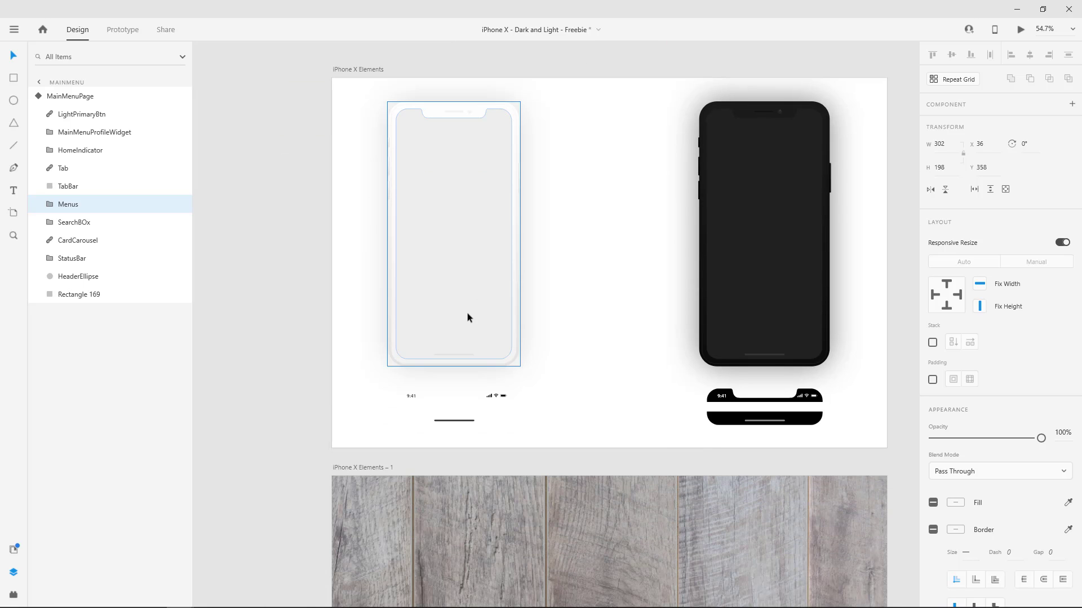
scroll(468, 317, "up", 2)
scroll(468, 317, "down", 2)
scroll(495, 331, "down", 5)
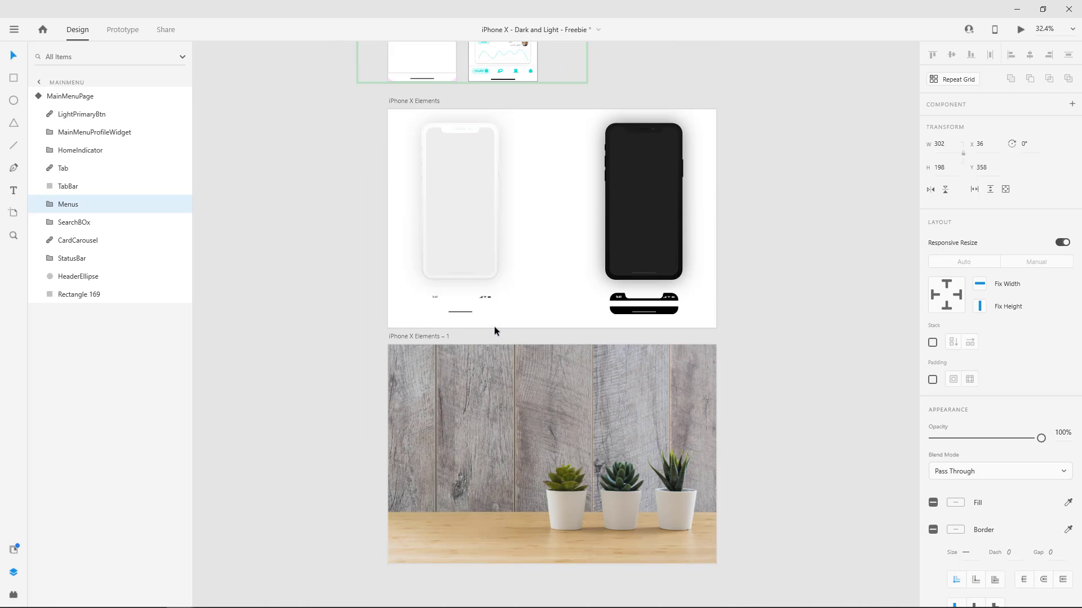
scroll(494, 327, "down", 2)
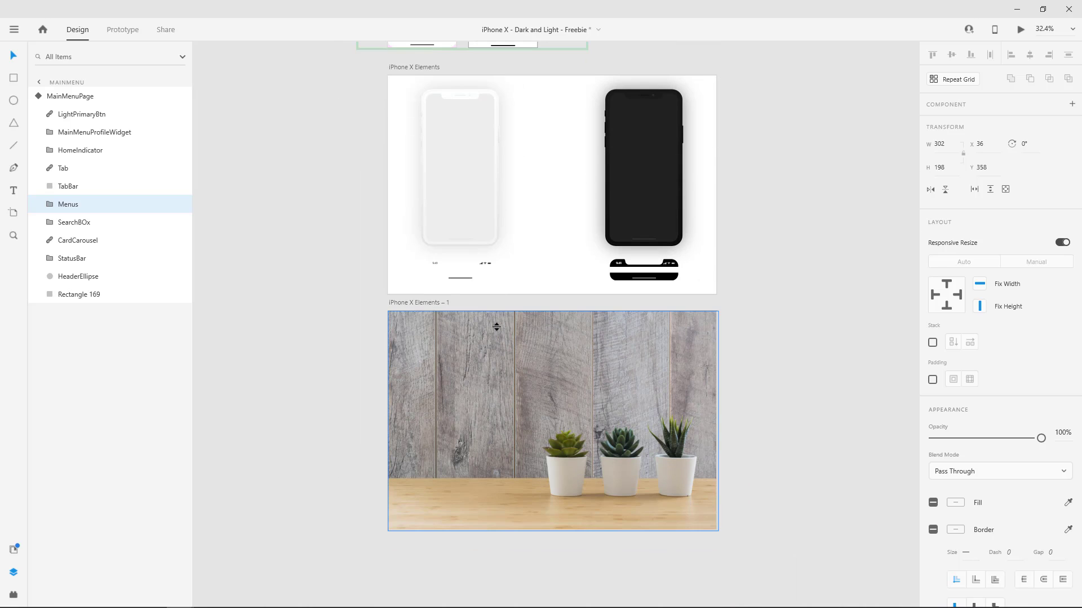
scroll(530, 315, "up", 3)
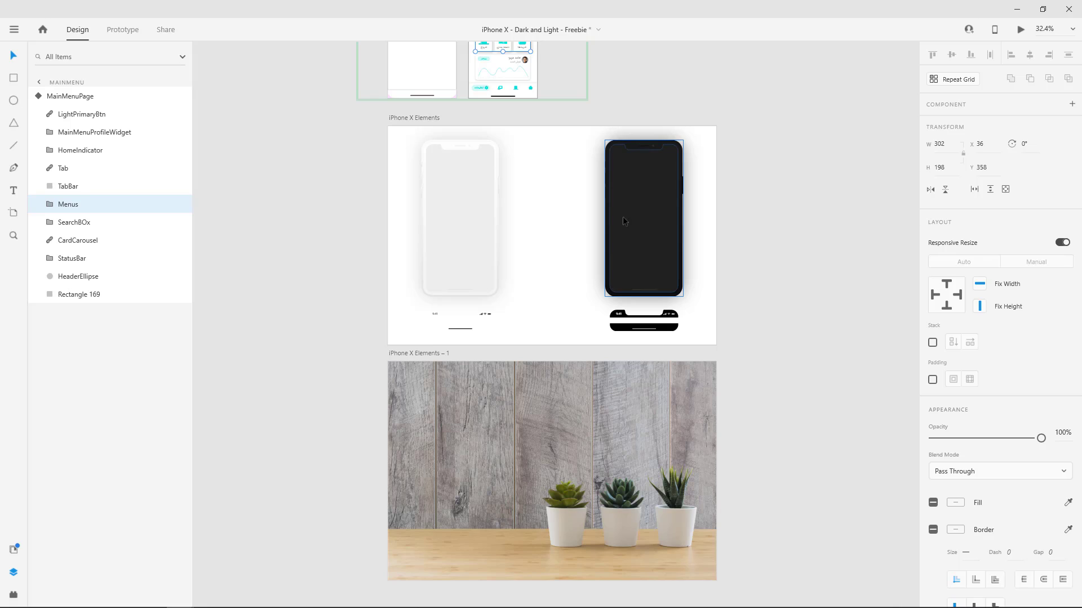
scroll(635, 178, "down", 4)
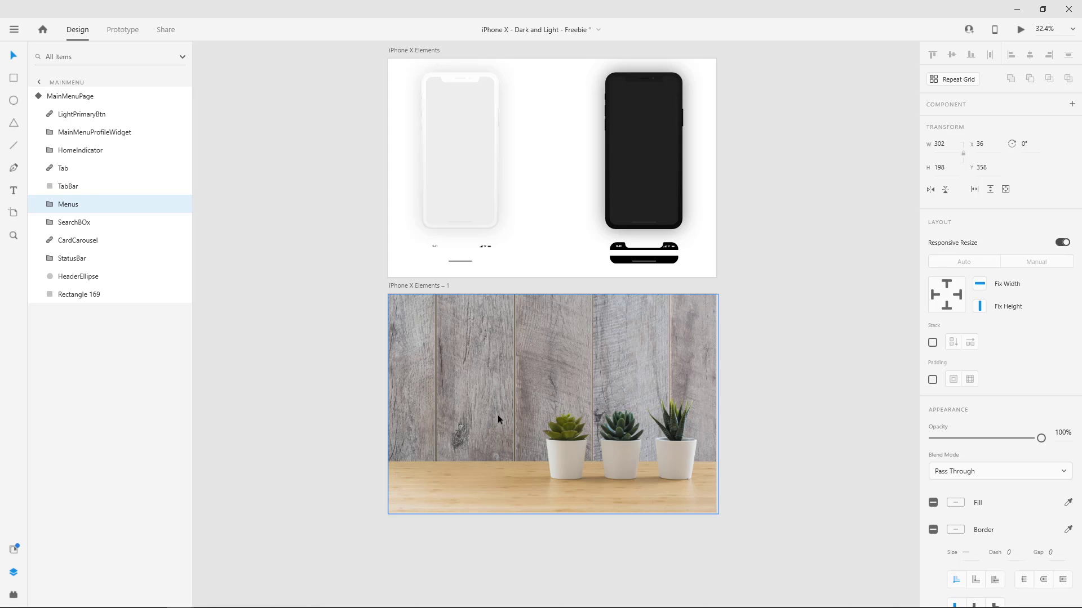
Copy the dark iPhone onto the iPhone X Elements – 1 artboard and place it beside the succulents at about X 185, Y 147.
left_click(627, 168)
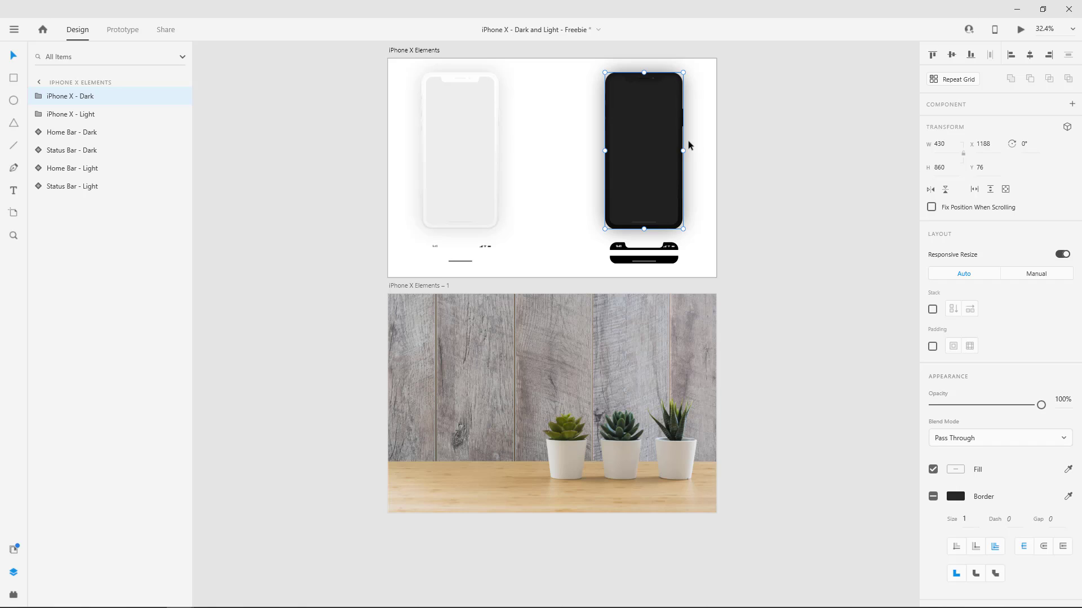
key("ctrl+c")
left_click(485, 382)
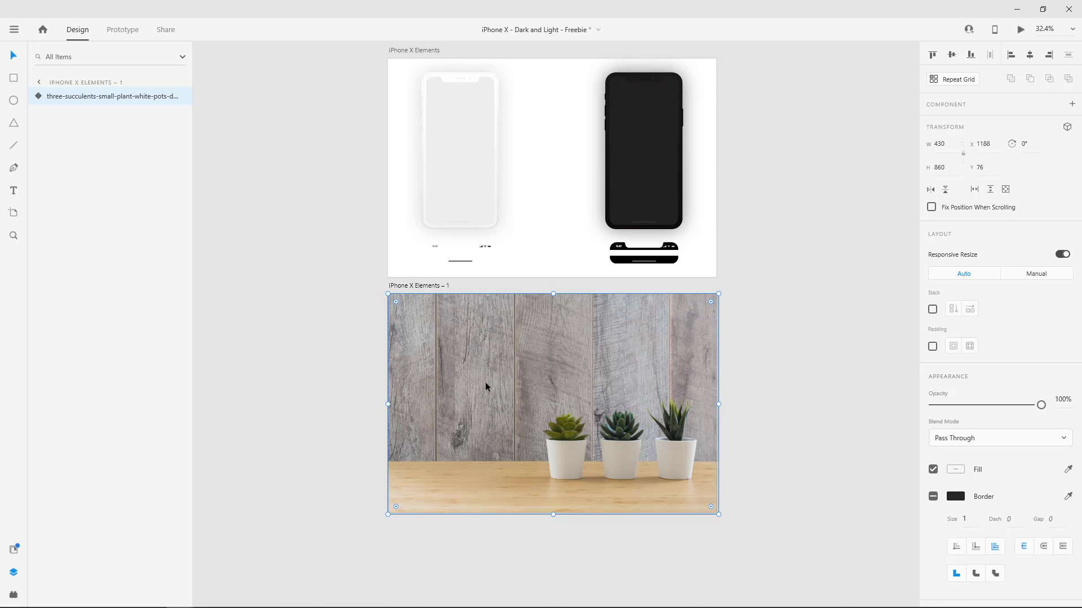
key("ctrl+v")
left_click_drag(657, 393, 475, 405)
scroll(465, 441, "up", 3)
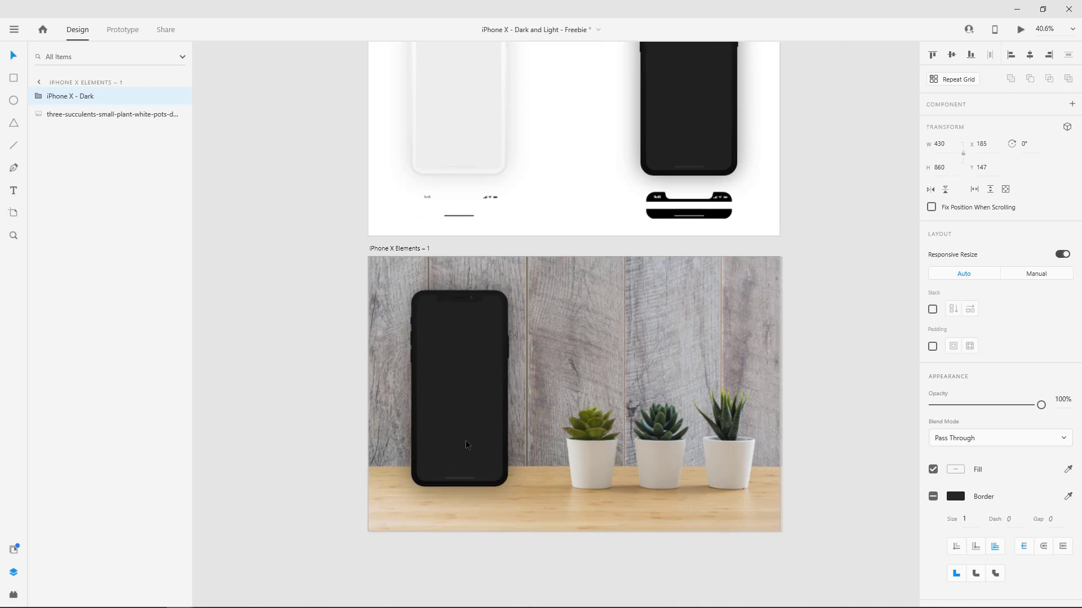
Draw a flat ellipse about 406 × 30 on the desk just below the dark iPhone.
left_click_drag(477, 447, 507, 337)
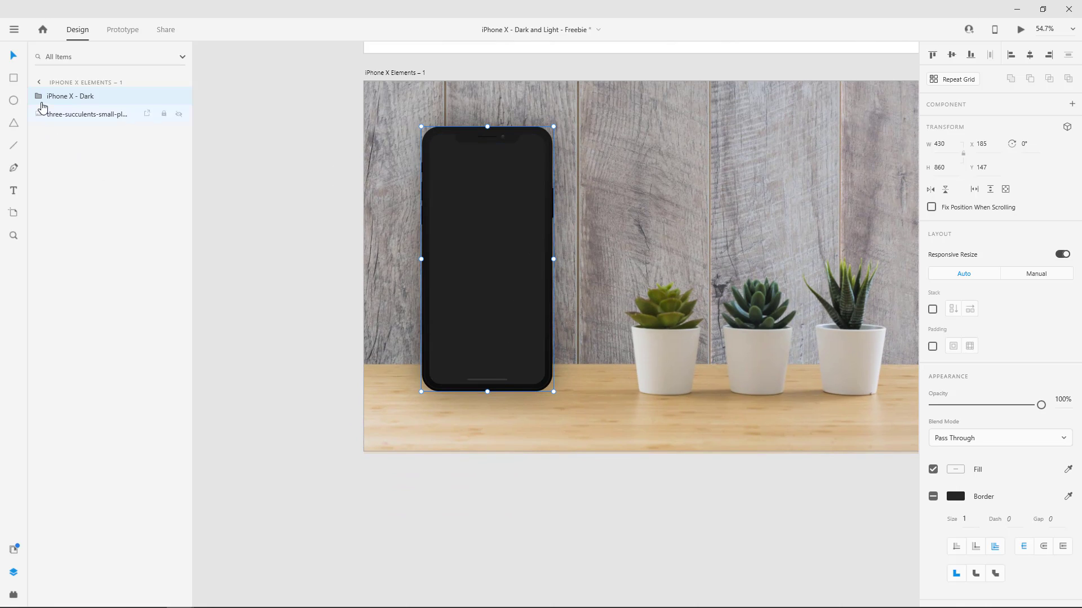
left_click(38, 98)
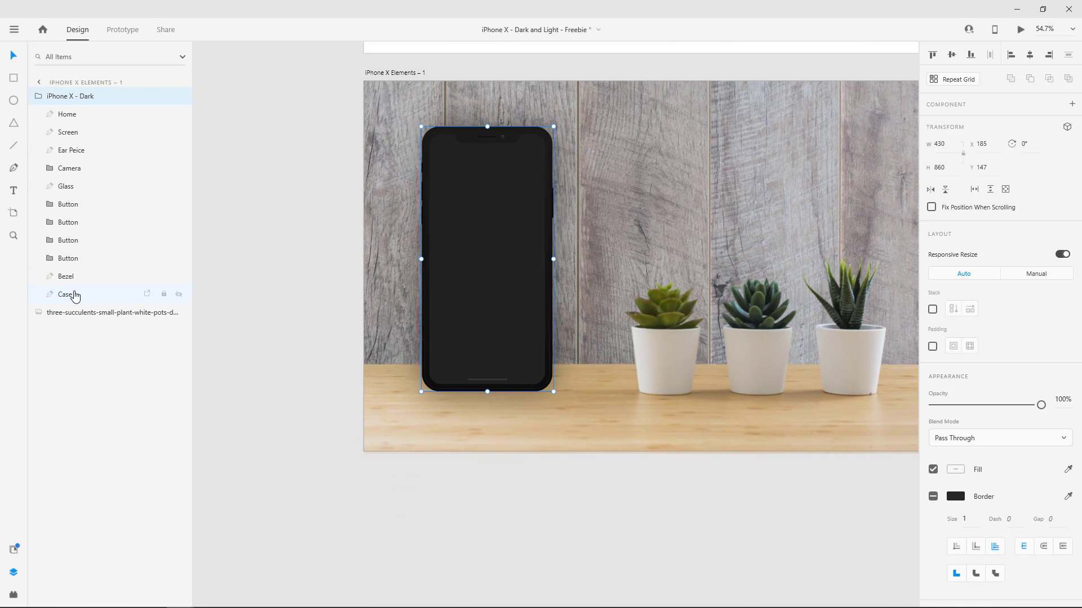
left_click(15, 101)
left_click_drag(488, 407, 551, 410)
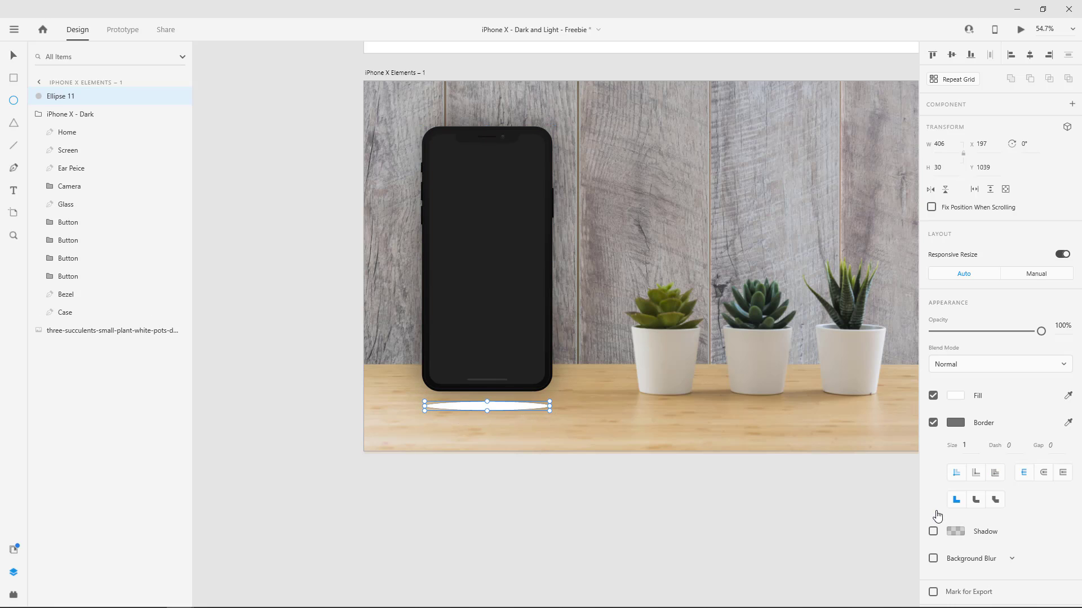
Remove the ellipse's border and fill it with solid black.
left_click(942, 422)
left_click(956, 396)
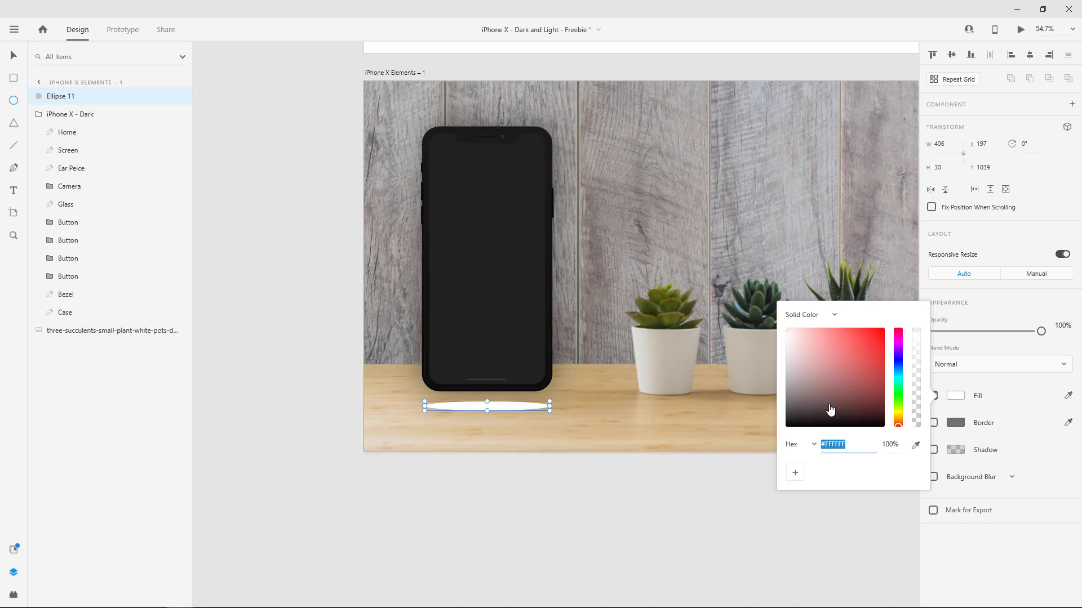
left_click_drag(830, 411, 840, 483)
left_click(1051, 571)
Apply an Object Blur of 15 to the black ellipse and lower its opacity to 57%.
left_click(1012, 478)
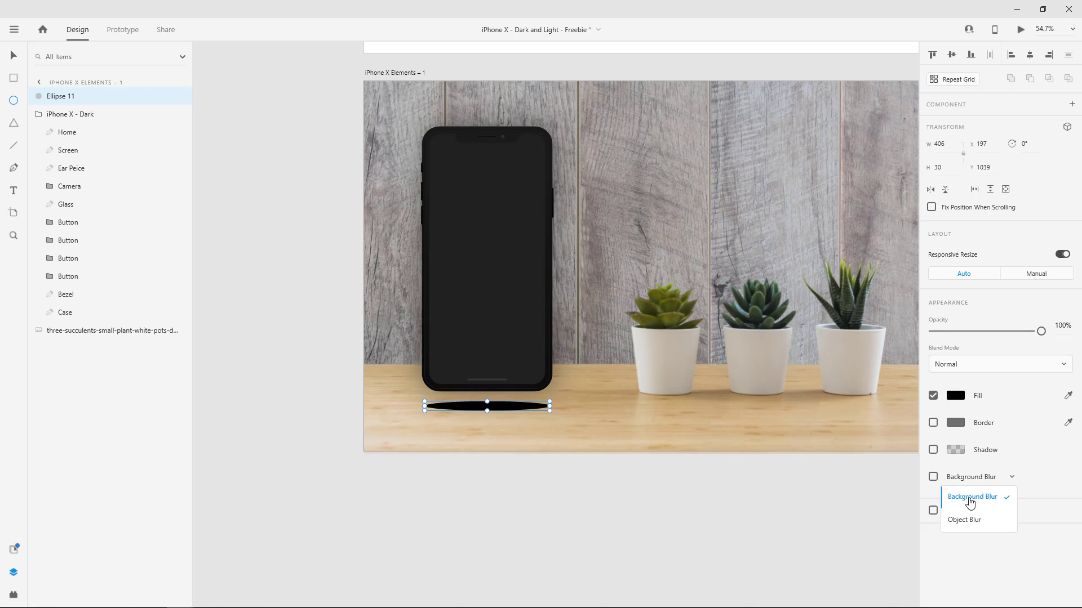
left_click(961, 516)
left_click_drag(974, 506, 977, 505)
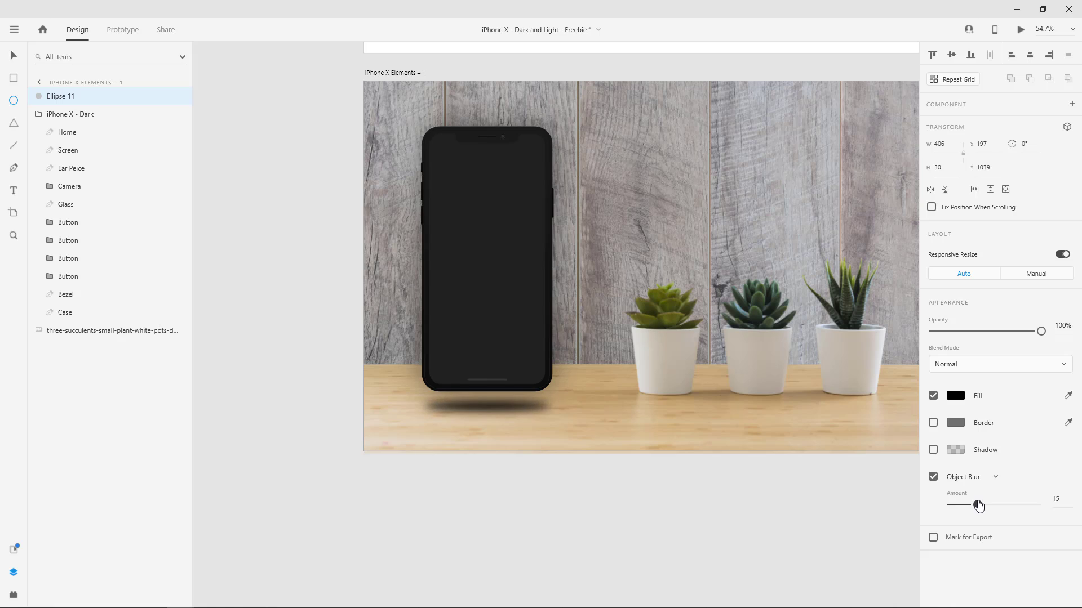
left_click_drag(1040, 331, 994, 333)
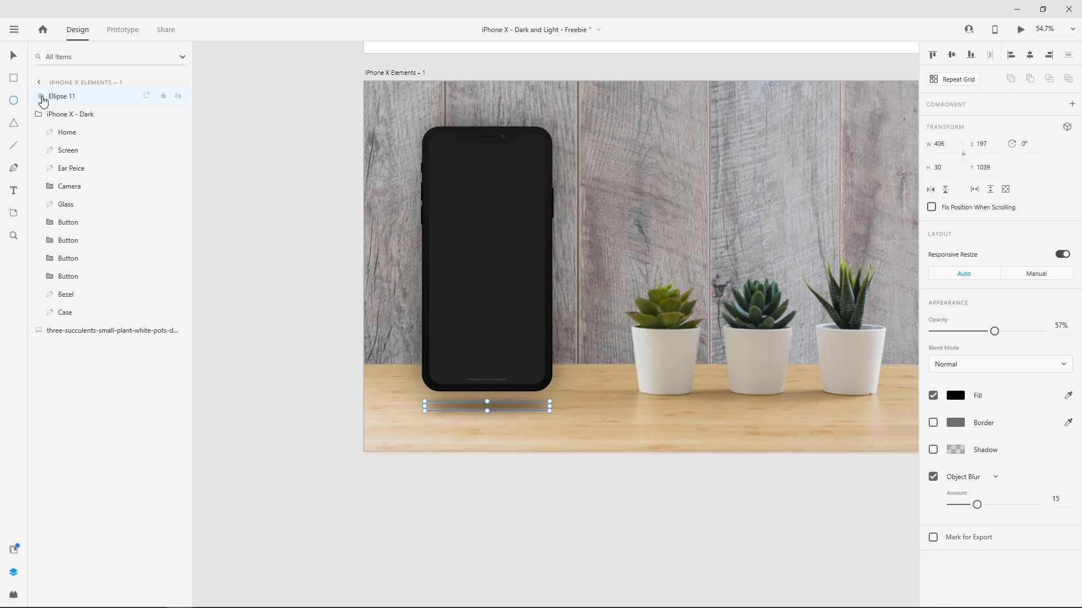
Move the blurred ellipse into the iPhone X - Dark group as its bottom layer, and select the group.
left_click_drag(43, 100, 96, 329)
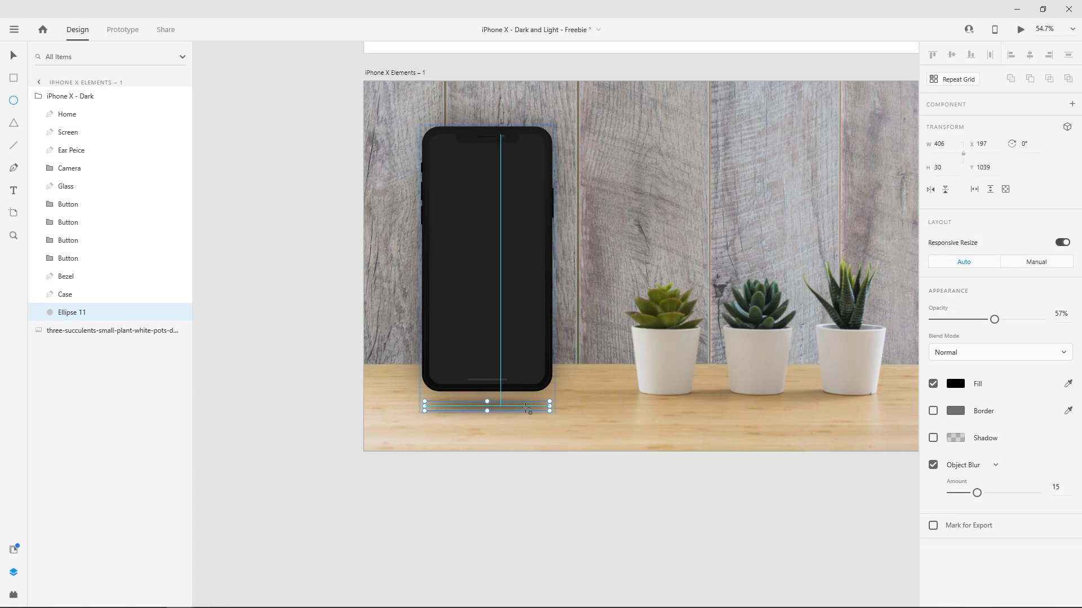
left_click(49, 97)
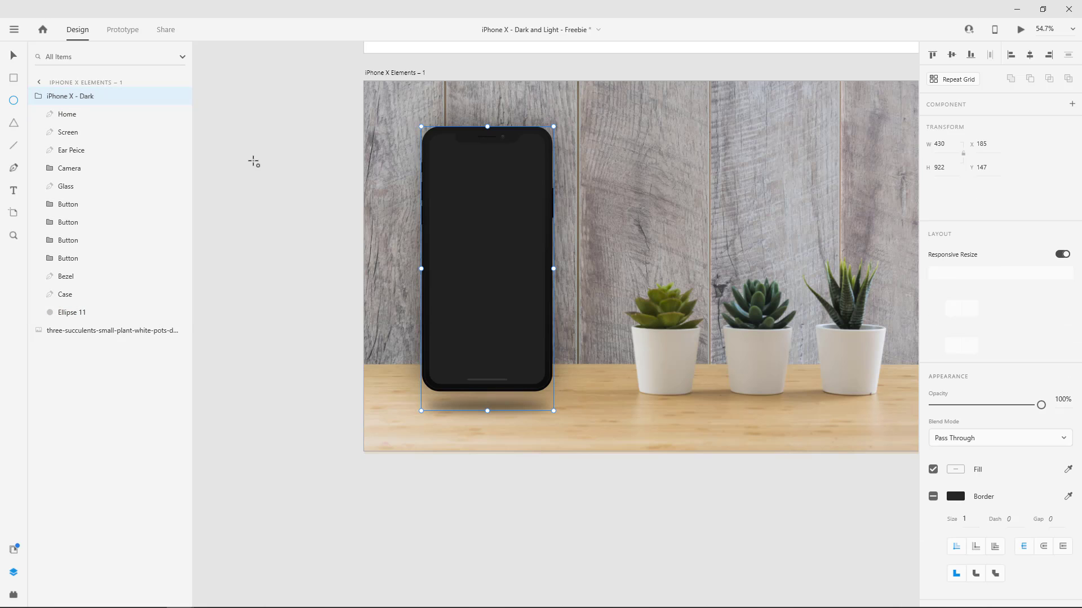
Try moving the iPhone X - Dark group with its shadow up to Y 94, and undo the move.
key("v")
mouse_move(496, 280)
left_mouse_down()
mouse_move(528, 286)
mouse_move(501, 292)
mouse_move(496, 280)
mouse_move(495, 289)
left_mouse_up()
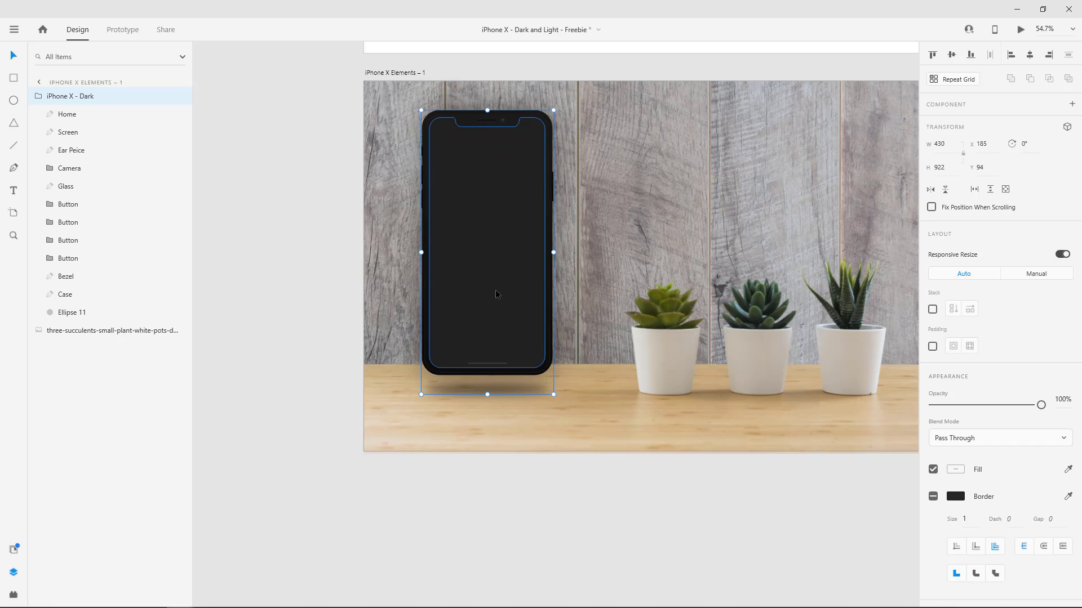
key("ctrl+z")
key("ctrl+z")
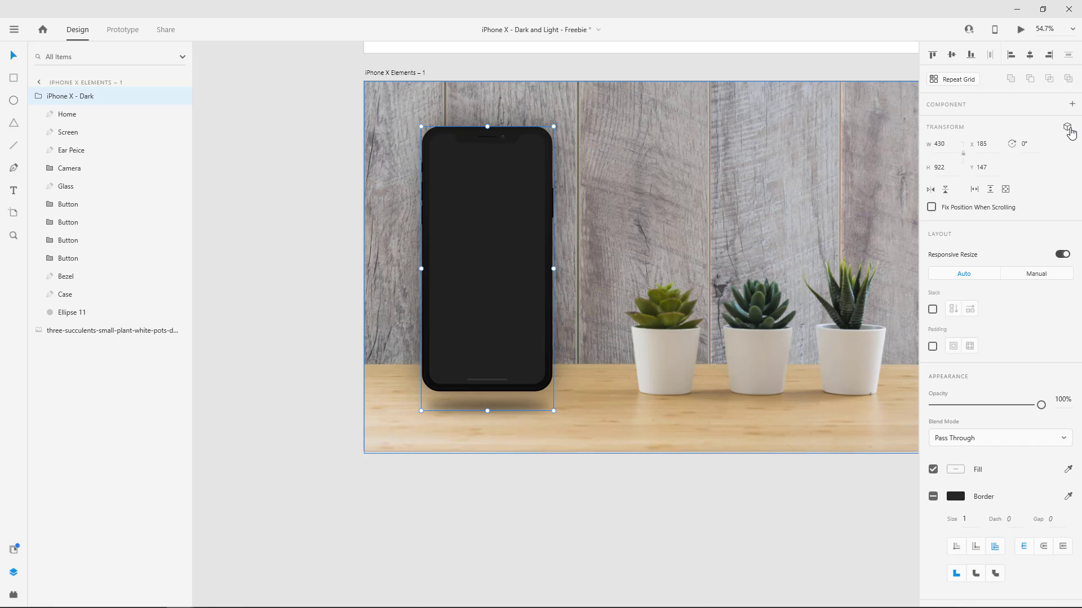
Turn on 3D transforms for the iPhone X - Dark group.
left_click(1067, 128)
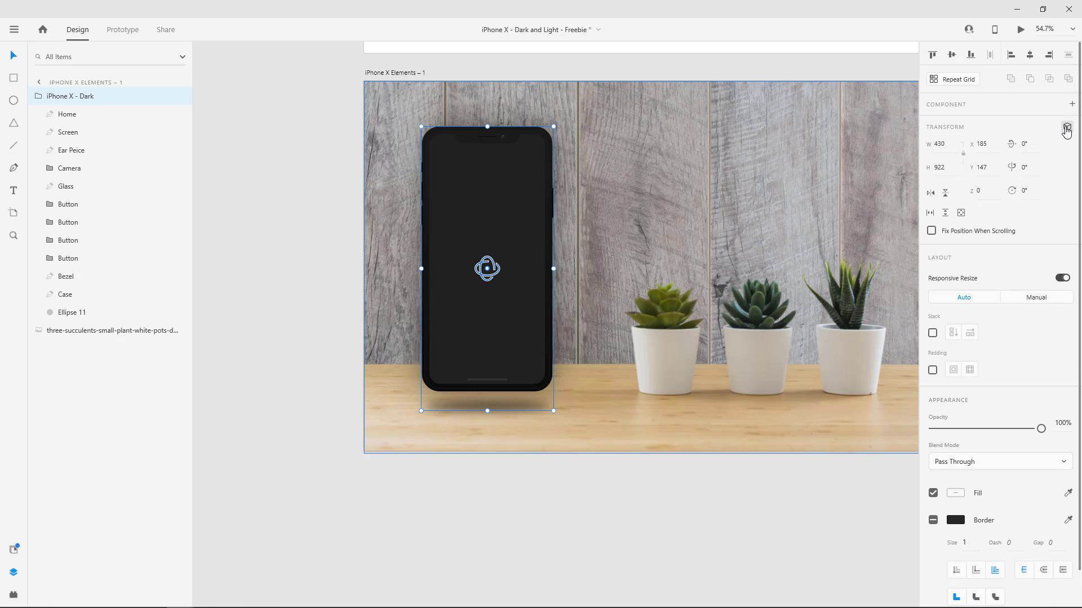
left_click(1067, 129)
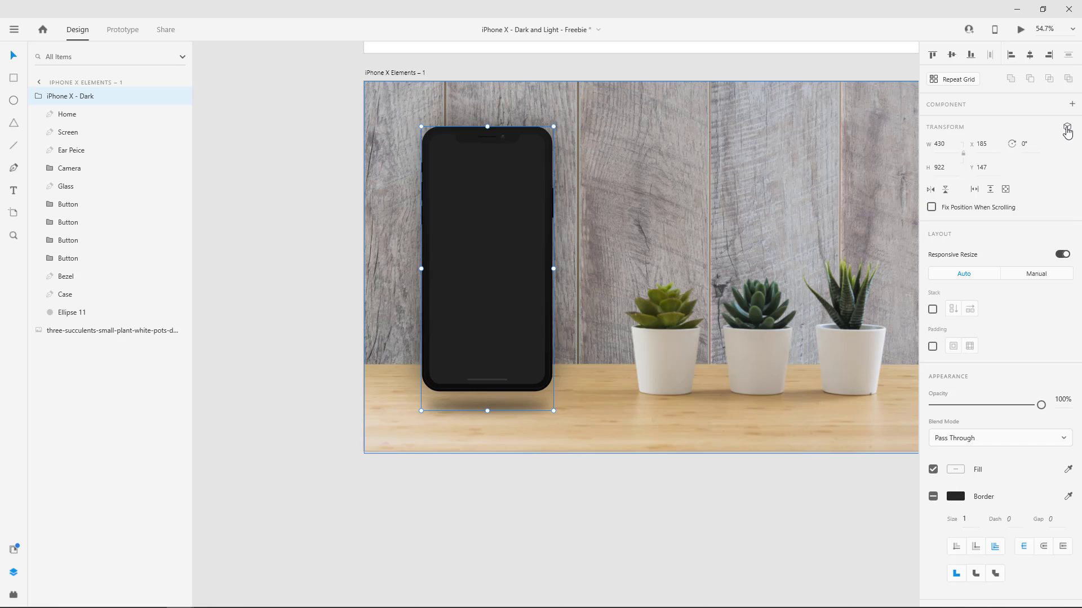
left_click(1066, 128)
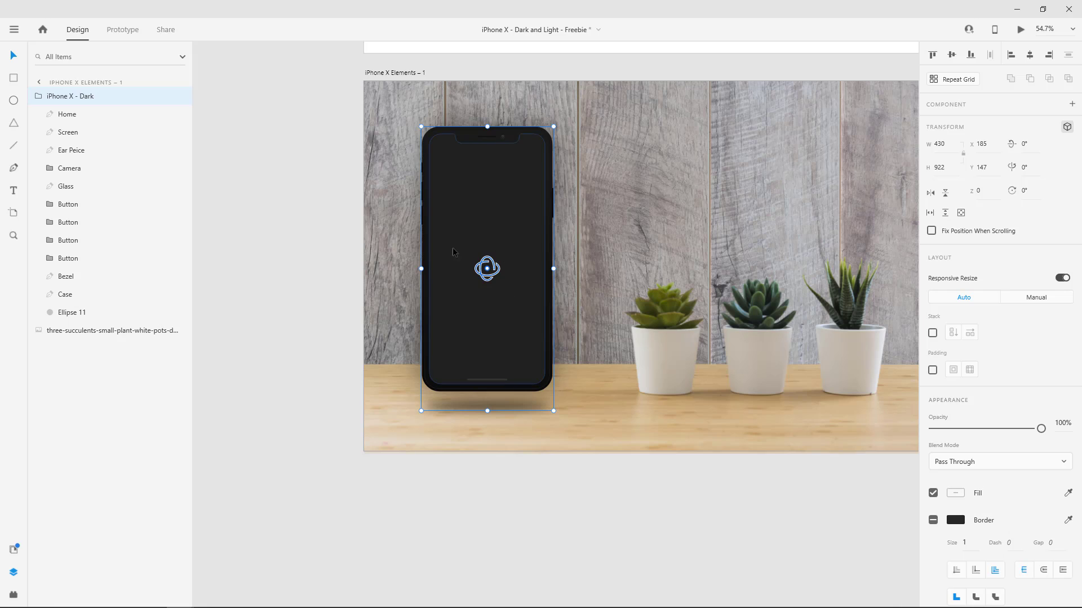
Try rotating the iPhone group in 3D about its vertical axis to 90° and back to about -2°.
scroll(488, 269, "up", 2)
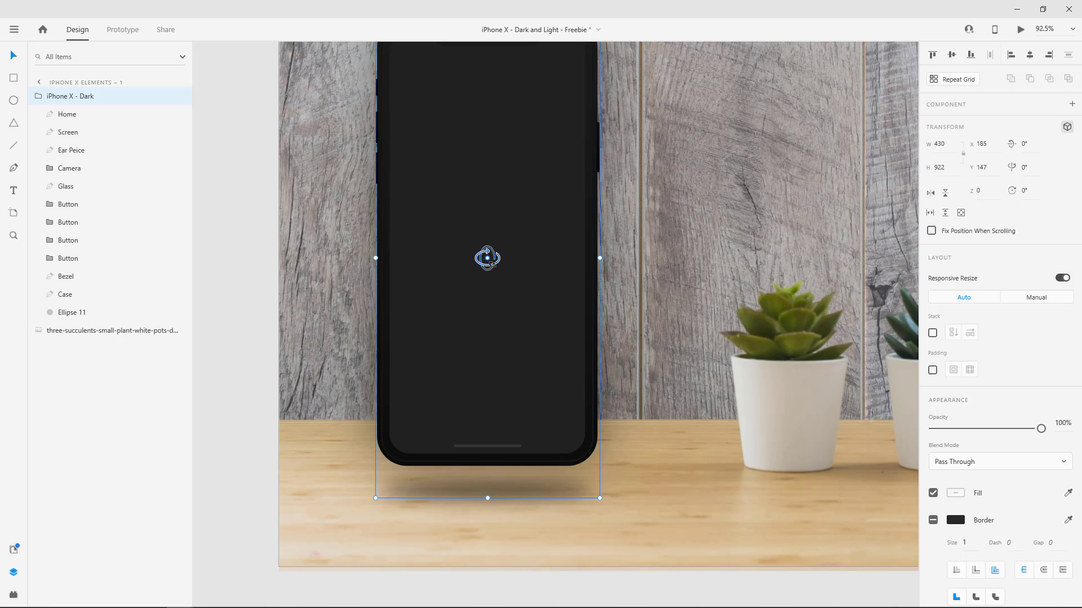
left_click_drag(487, 258, 603, 277)
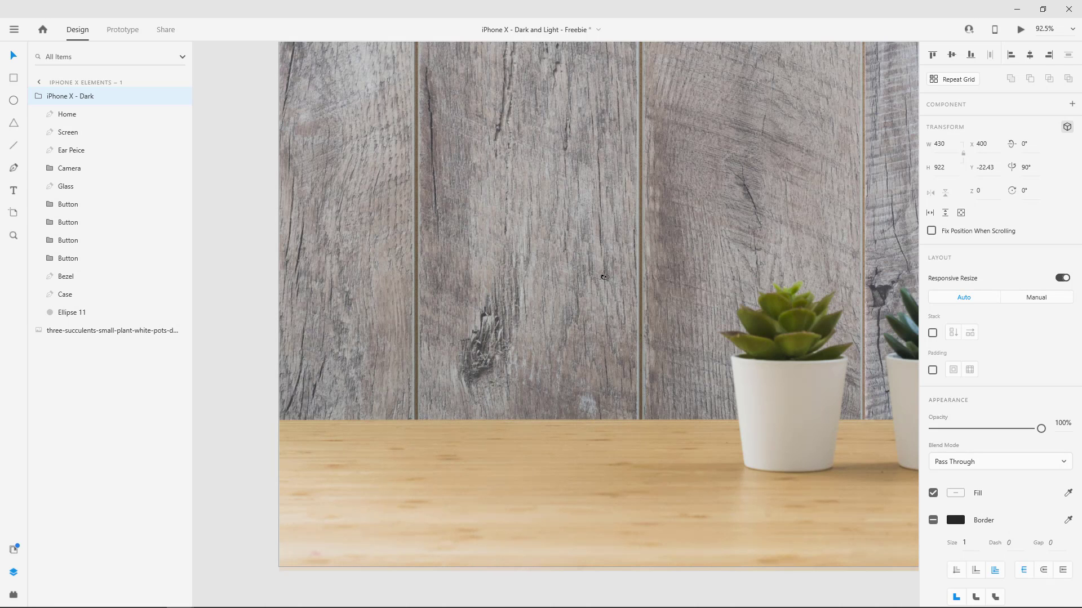
left_click_drag(603, 277, 489, 290)
scroll(513, 269, "down", 4)
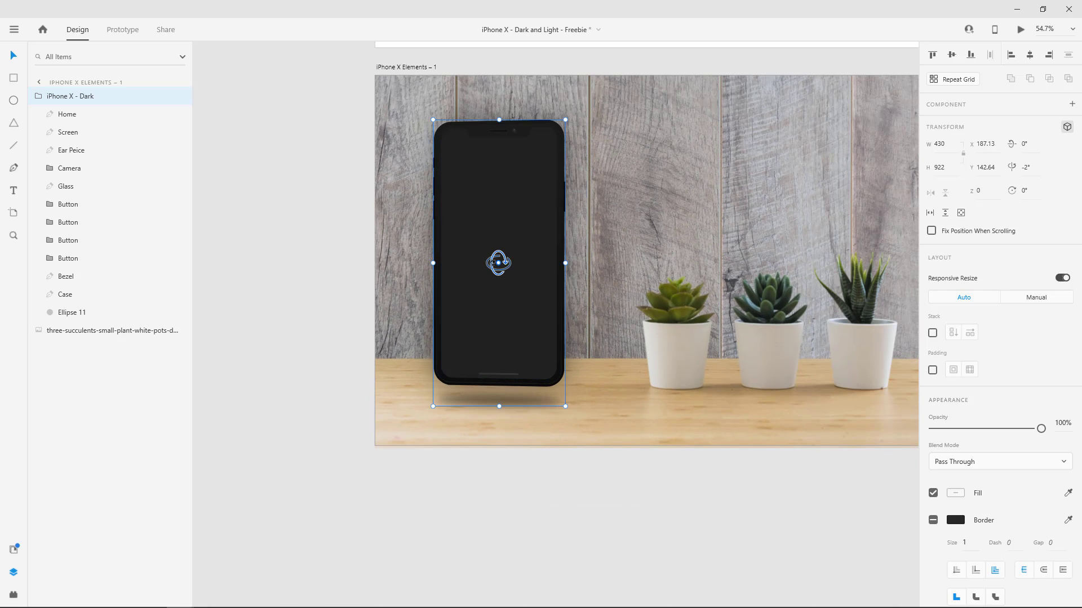
mouse_move(499, 263)
left_mouse_down()
mouse_move(490, 242)
mouse_move(490, 296)
mouse_move(496, 246)
mouse_move(490, 274)
mouse_move(485, 225)
mouse_move(510, 266)
mouse_move(522, 261)
mouse_move(507, 265)
mouse_move(526, 259)
mouse_move(510, 263)
left_mouse_up()
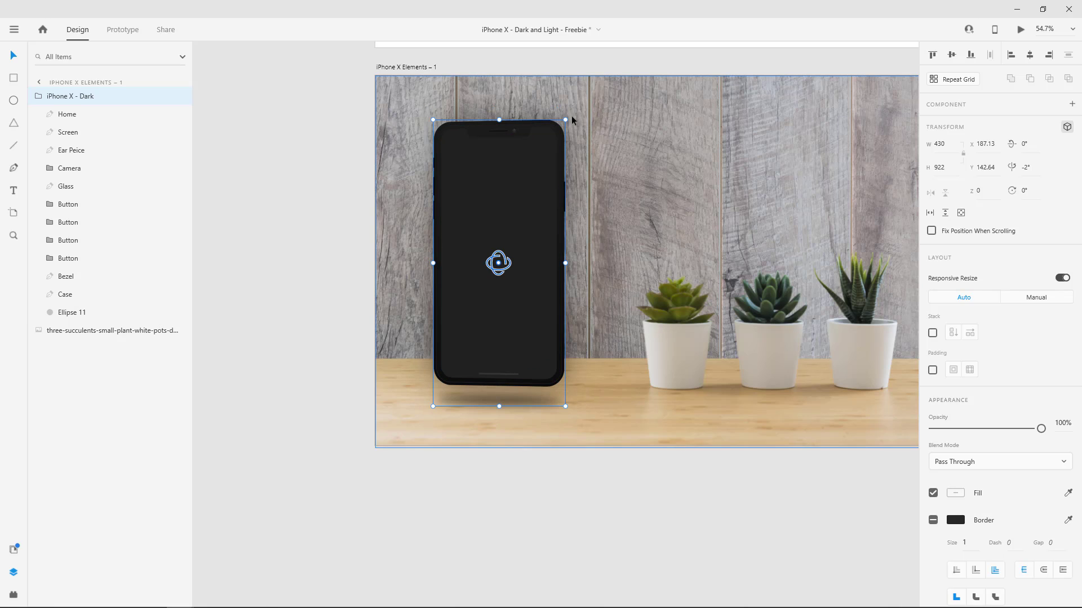
Try an in-plane 15° rotation of the iPhone group, undo it, and reset the Y rotation to 0°.
left_click_drag(572, 118, 599, 175)
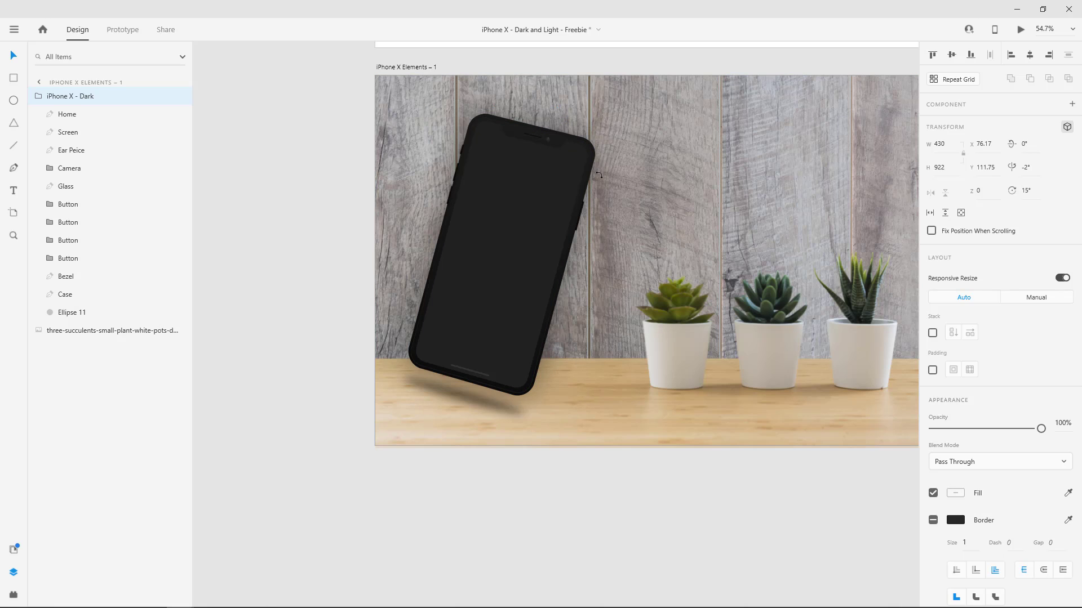
key("ctrl+z")
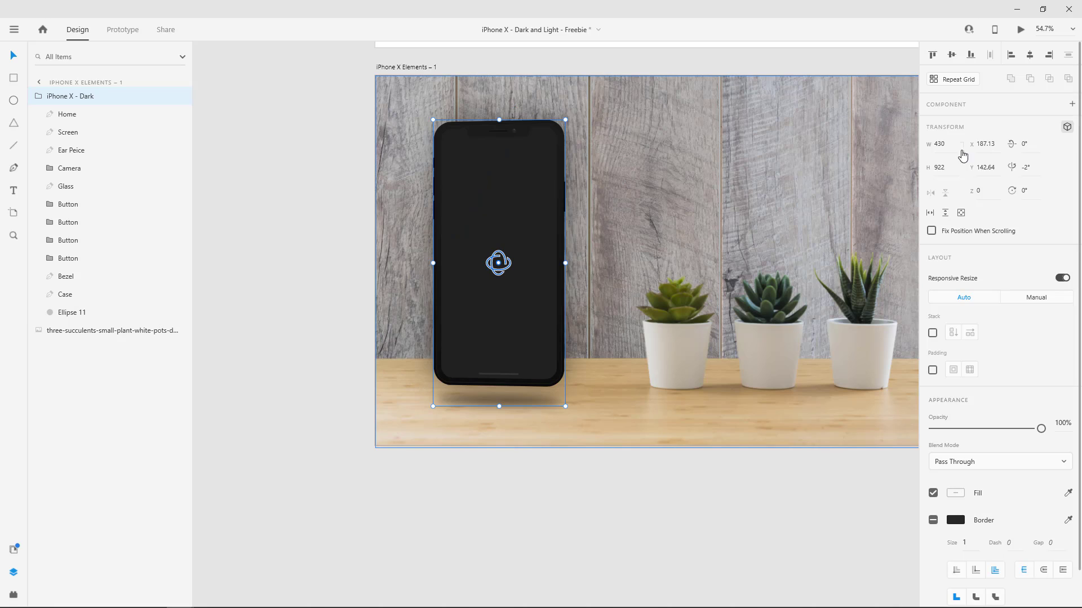
left_click(1030, 167)
type("0")
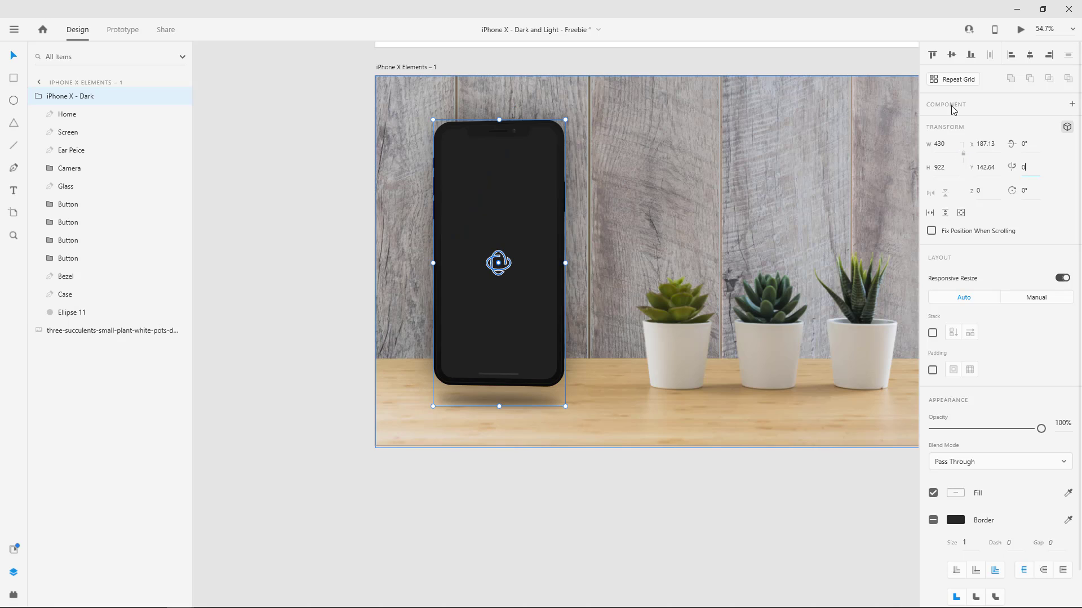
key("Return")
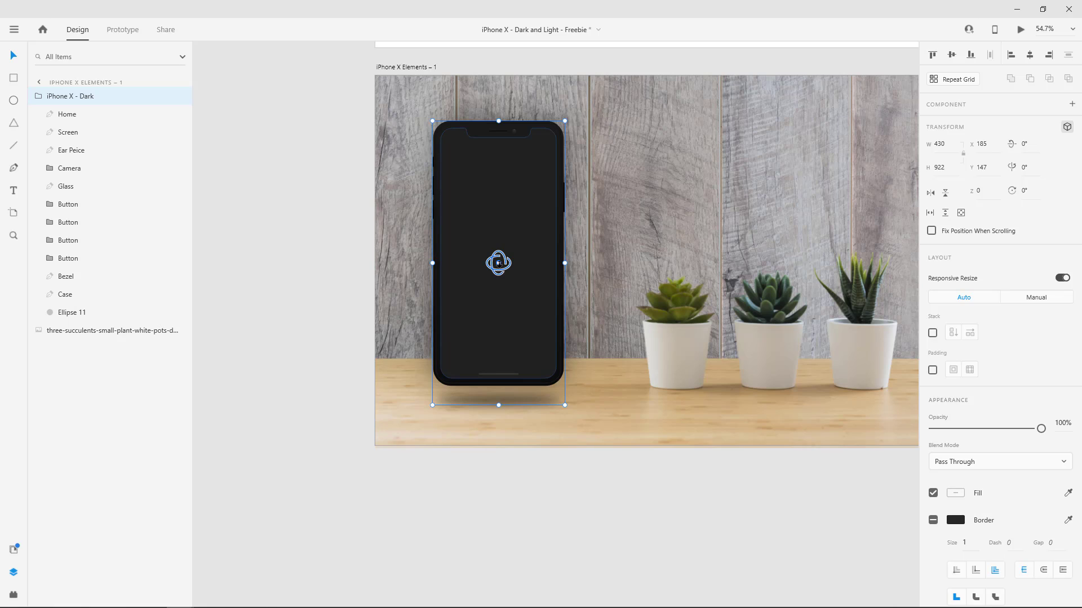
Push the iPhone group back in depth to about Z -14, collapse its layers, and bring it forward to about Z 24.
scroll(498, 263, "up", 2)
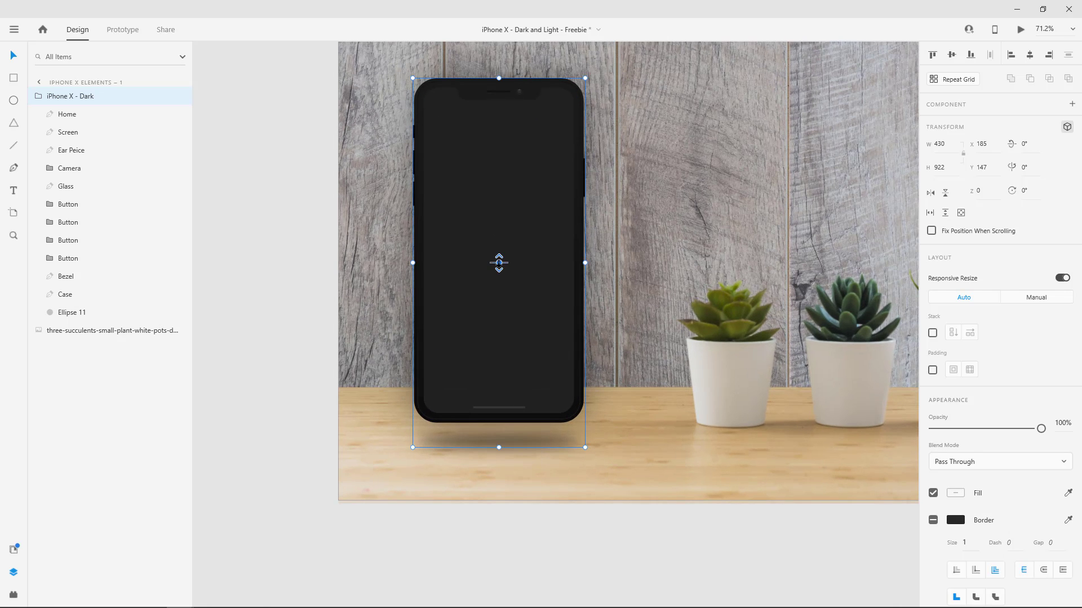
mouse_move(499, 263)
left_mouse_down()
mouse_move(507, 355)
mouse_move(504, 260)
left_mouse_up()
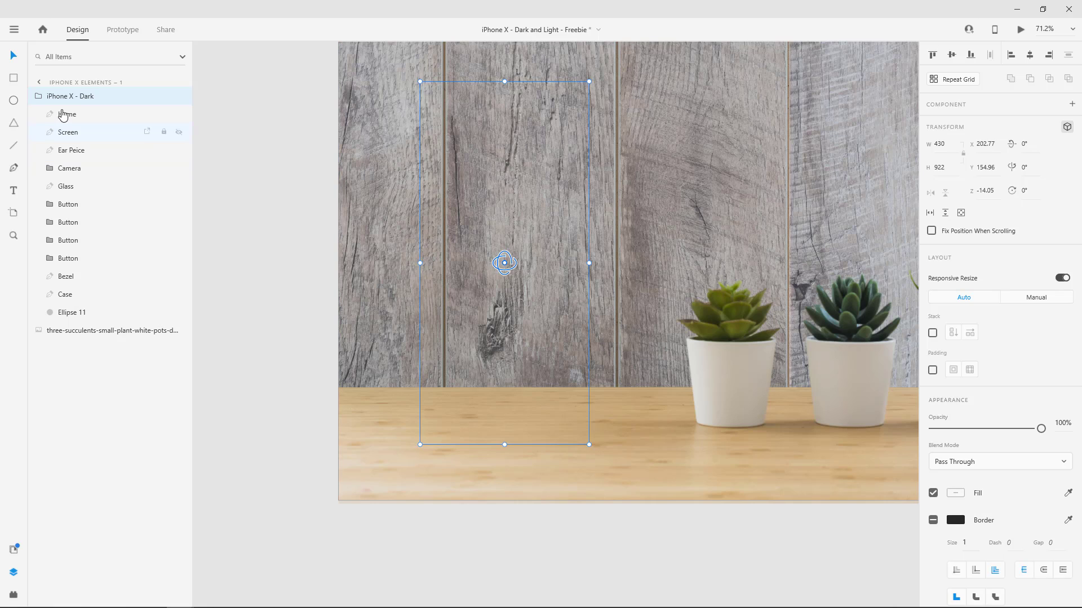
left_click(40, 98)
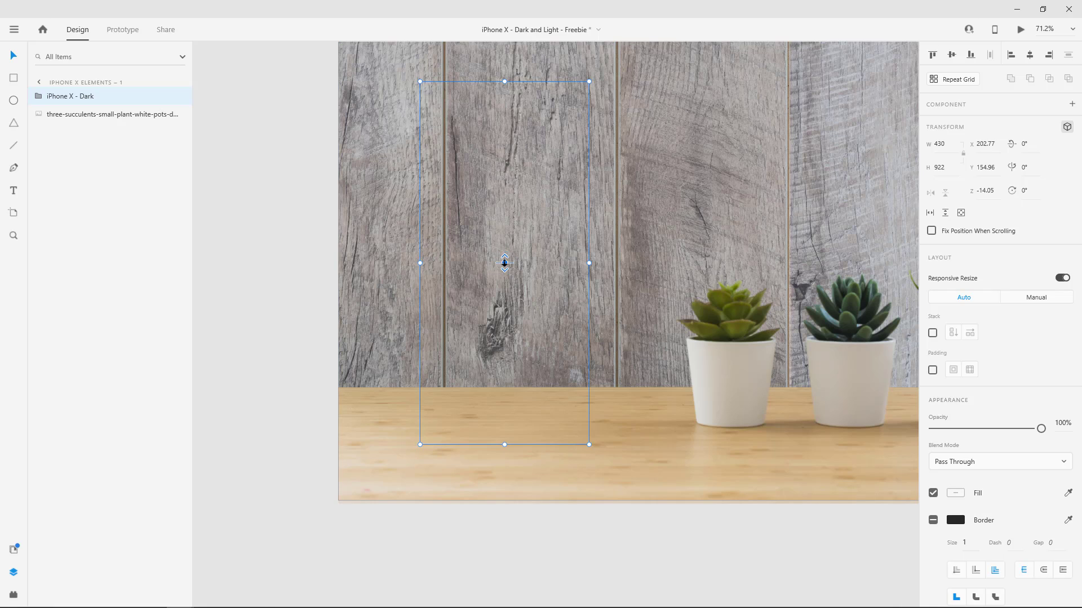
left_click_drag(504, 263, 507, 279)
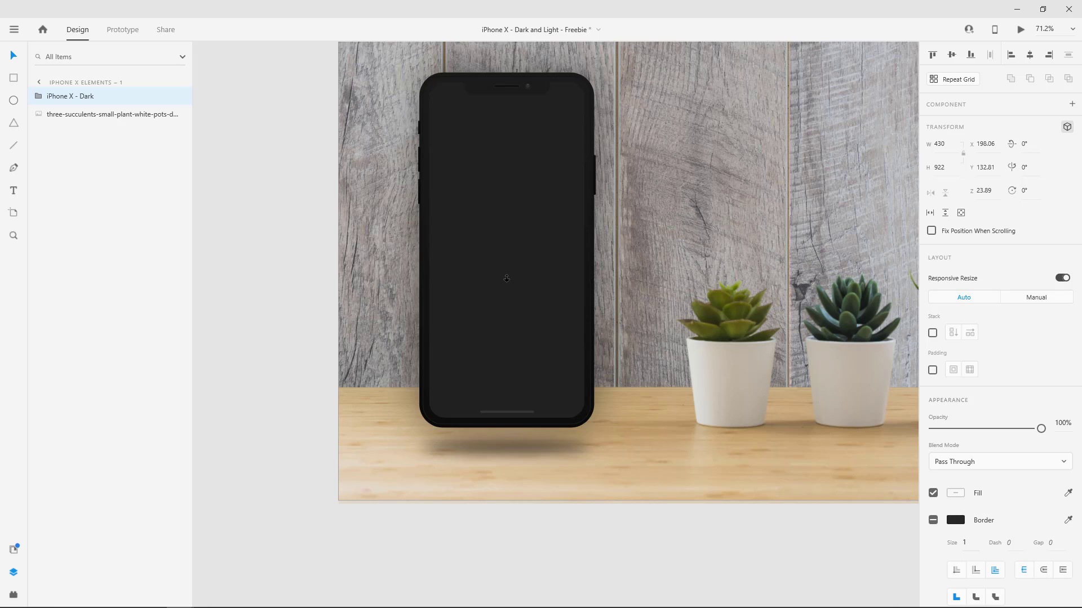
left_click(506, 278)
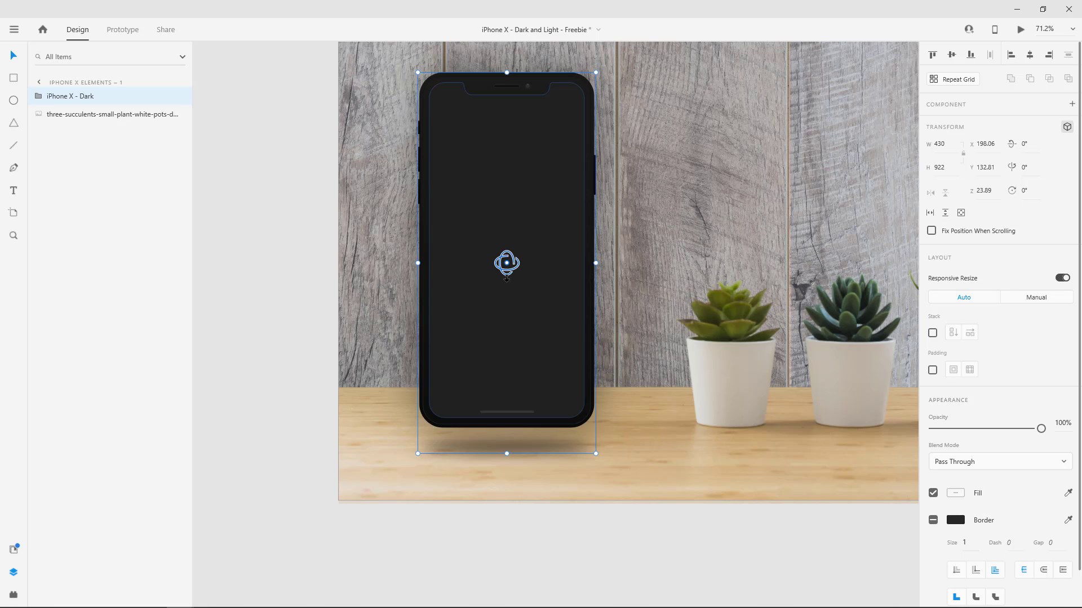
Copy the MainMenuPage component from the MainMenu artboard.
scroll(593, 249, "down", 5)
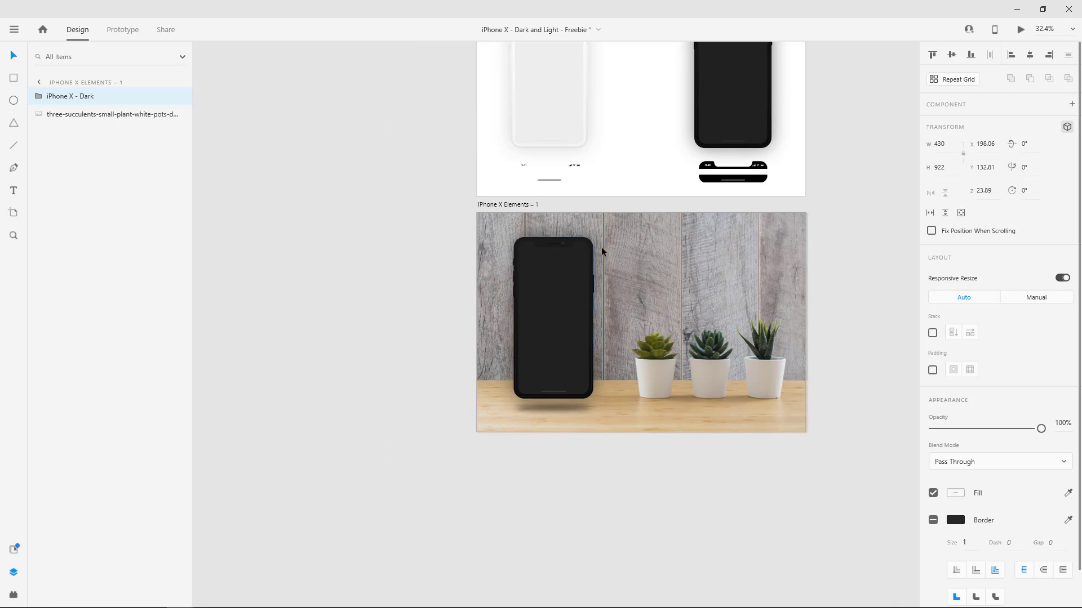
scroll(601, 247, "up", 1)
scroll(553, 311, "up", 5)
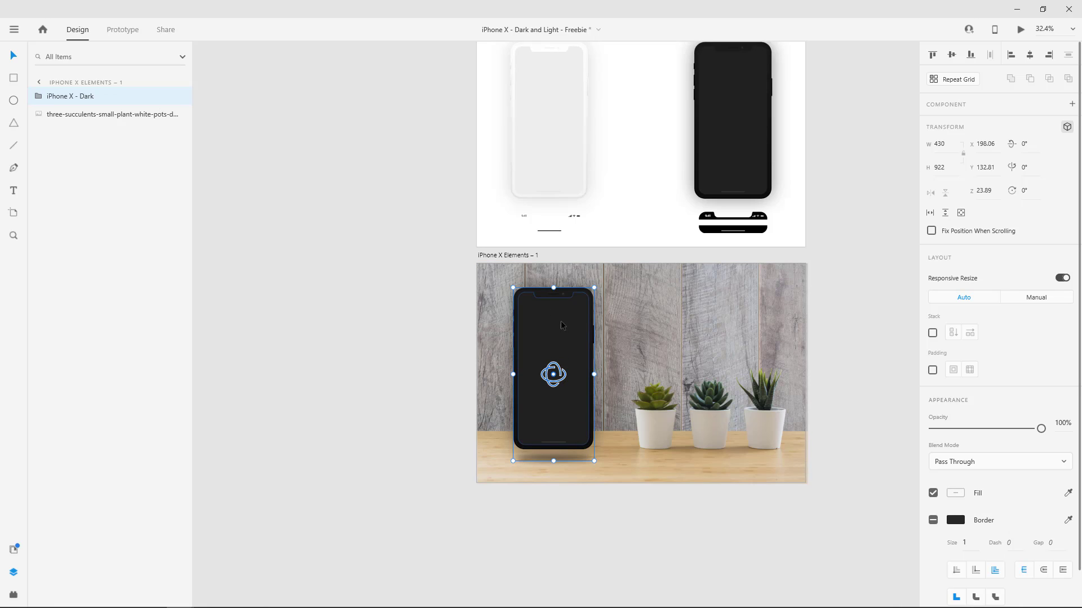
left_click(578, 200)
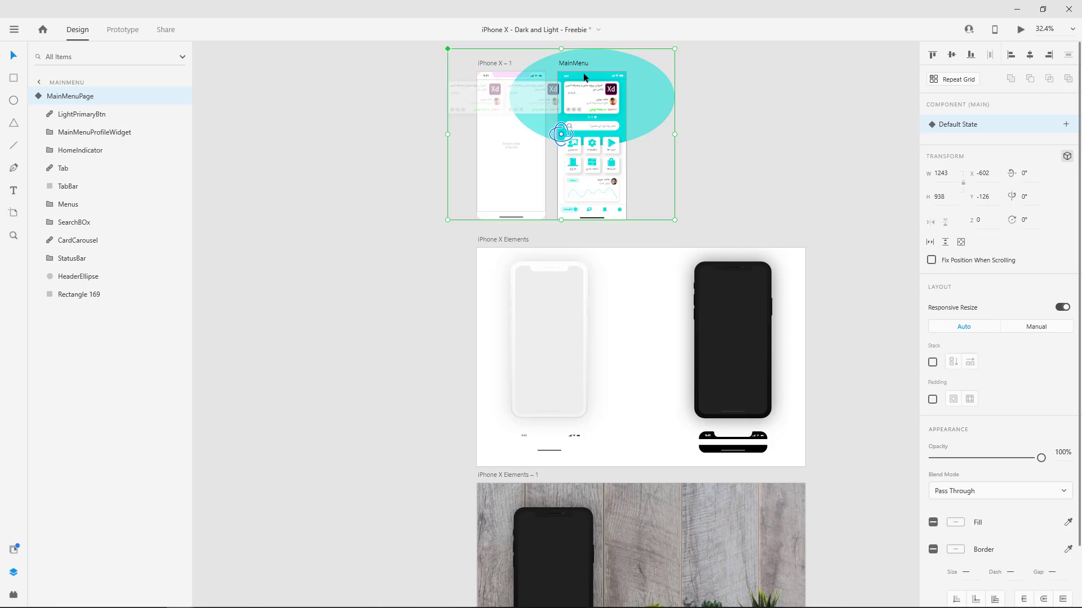
left_click(37, 97)
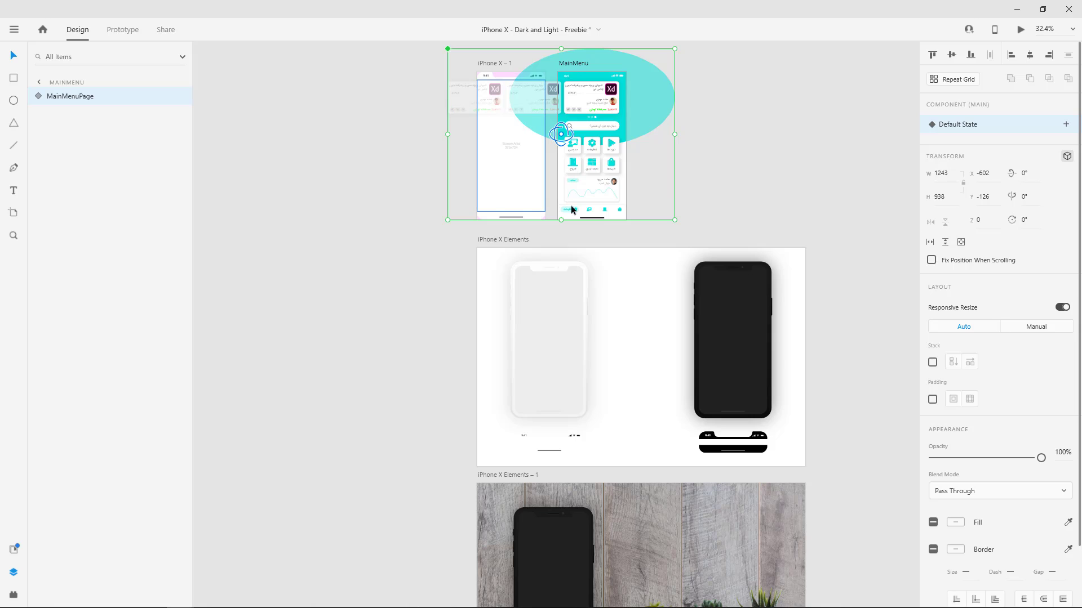
scroll(571, 213, "down", 5)
Select the Screen layer inside the iPhone X - Dark group, and undo a trial move of it toward the succulents.
left_click(560, 285)
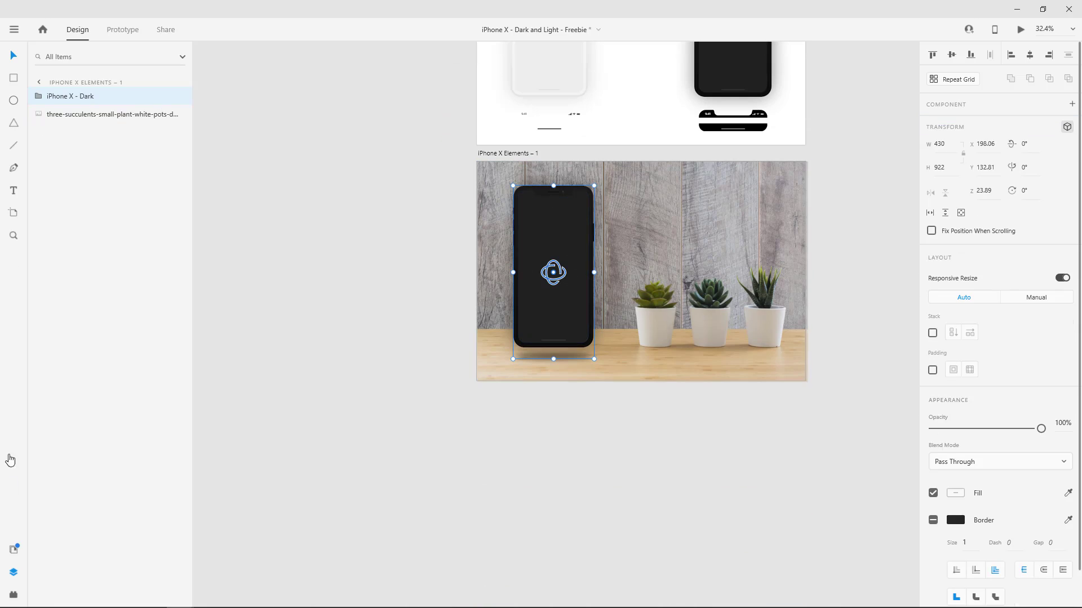
double_click(565, 306)
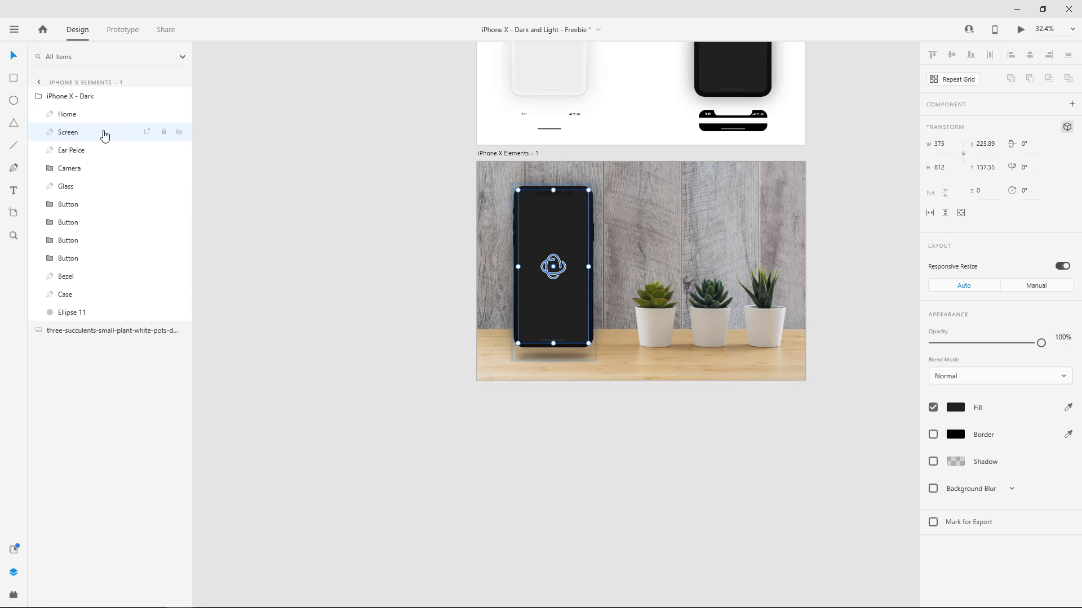
left_click_drag(573, 299, 615, 305)
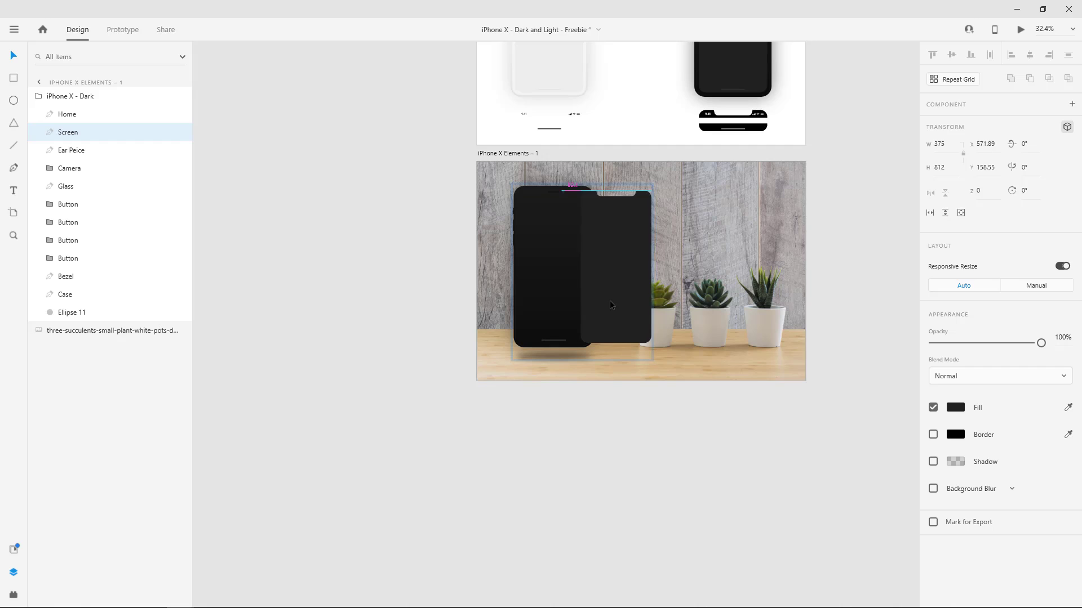
key("ctrl+z")
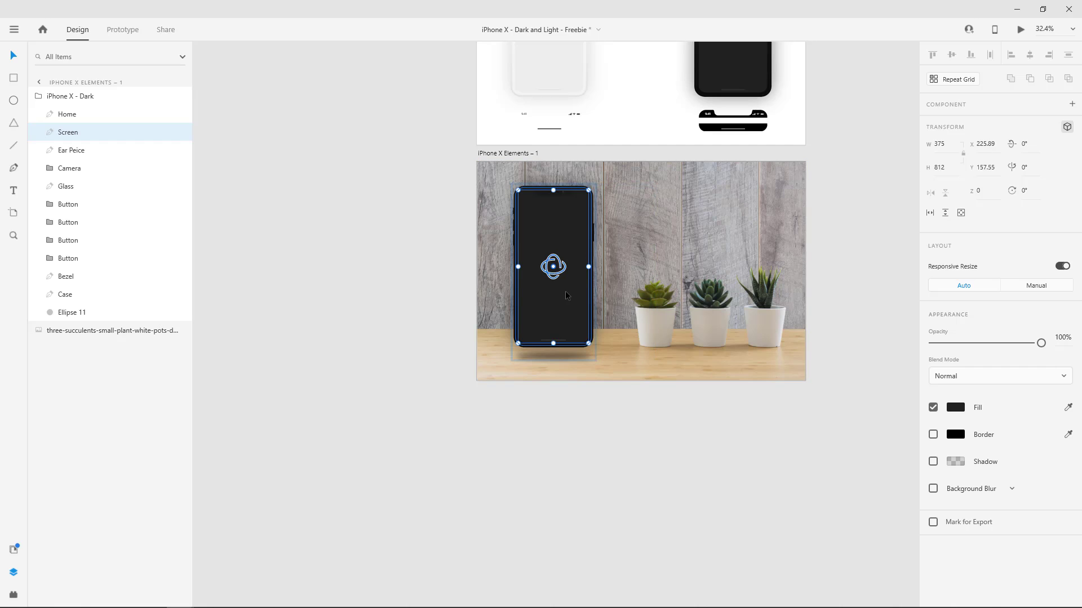
Paste the MainMenuPage component into the iPhone X - Dark group and align it over the phone's screen at X -394.45, Y 27.4.
key("ctrl+v")
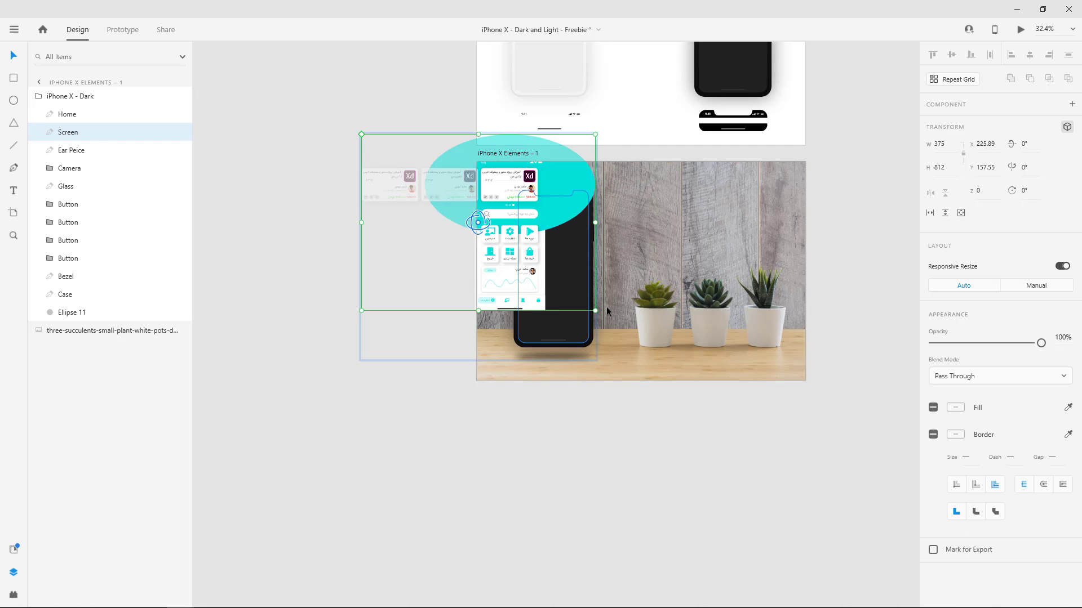
scroll(549, 303, "up", 3)
scroll(549, 304, "up", 2)
left_click_drag(520, 307, 616, 421)
scroll(638, 399, "up", 7)
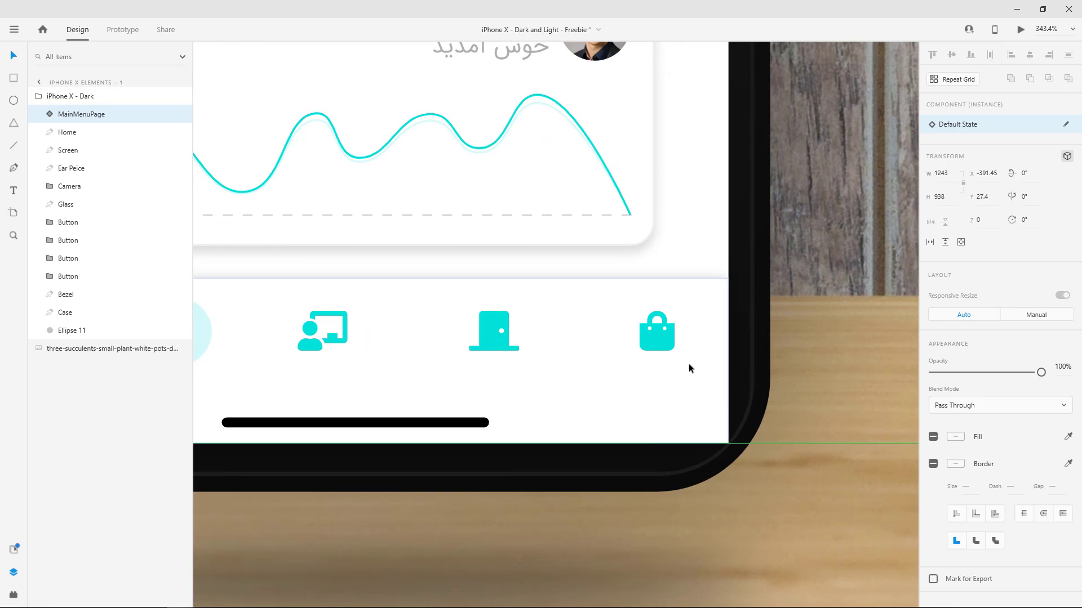
mouse_move(688, 365)
left_mouse_down()
mouse_move(662, 363)
mouse_move(688, 367)
left_mouse_up()
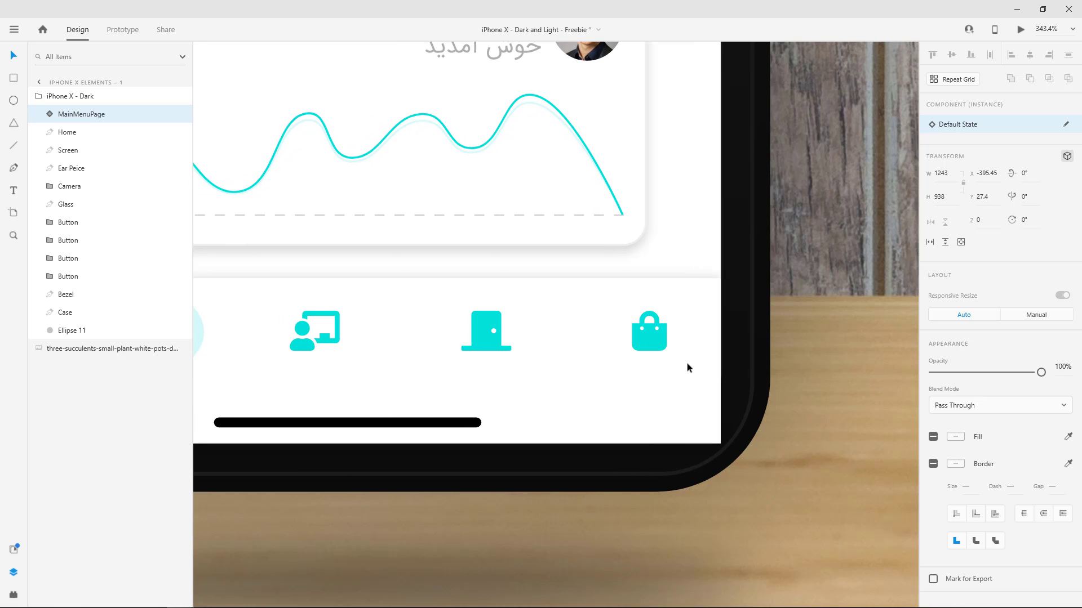
key("Right")
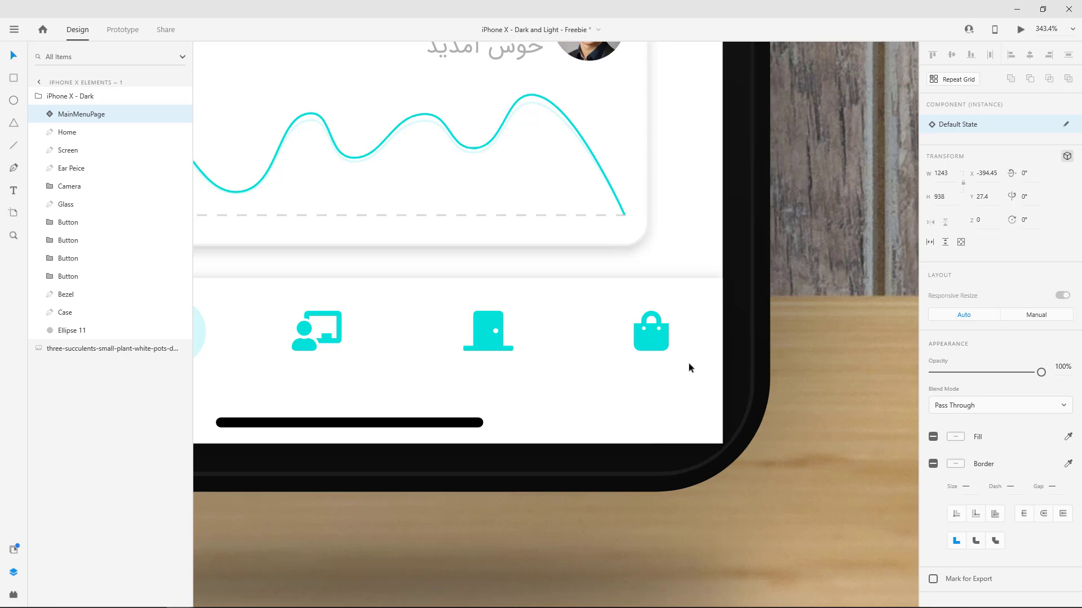
Move MainMenuPage below the Screen layer in the iPhone X - Dark group and mask it with the Screen shape.
scroll(520, 309, "down", 5)
scroll(432, 278, "down", 3)
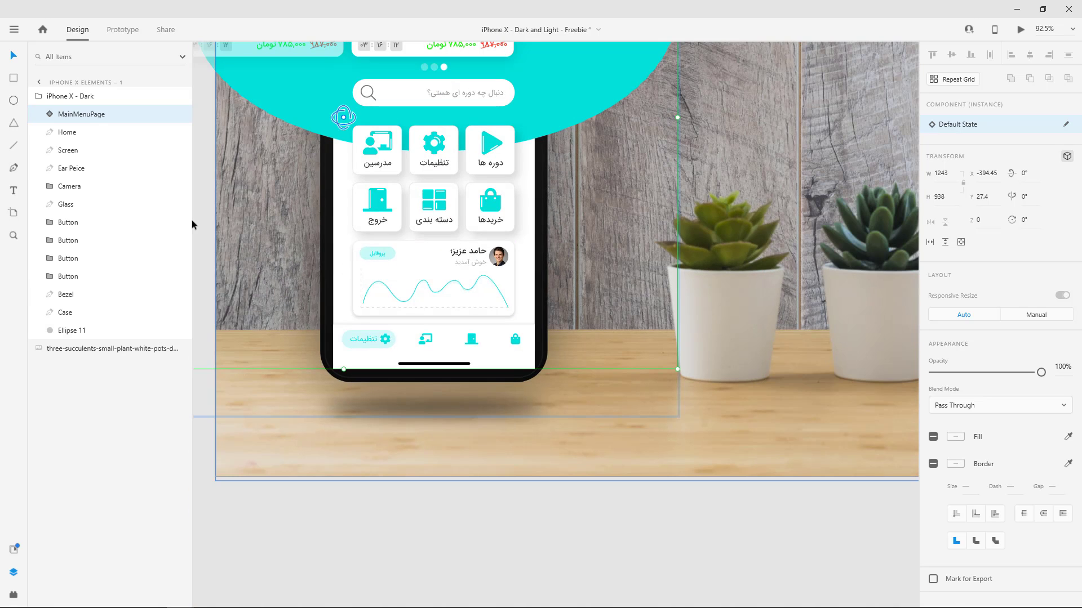
left_click_drag(85, 120, 88, 149)
left_click(73, 133, "shift")
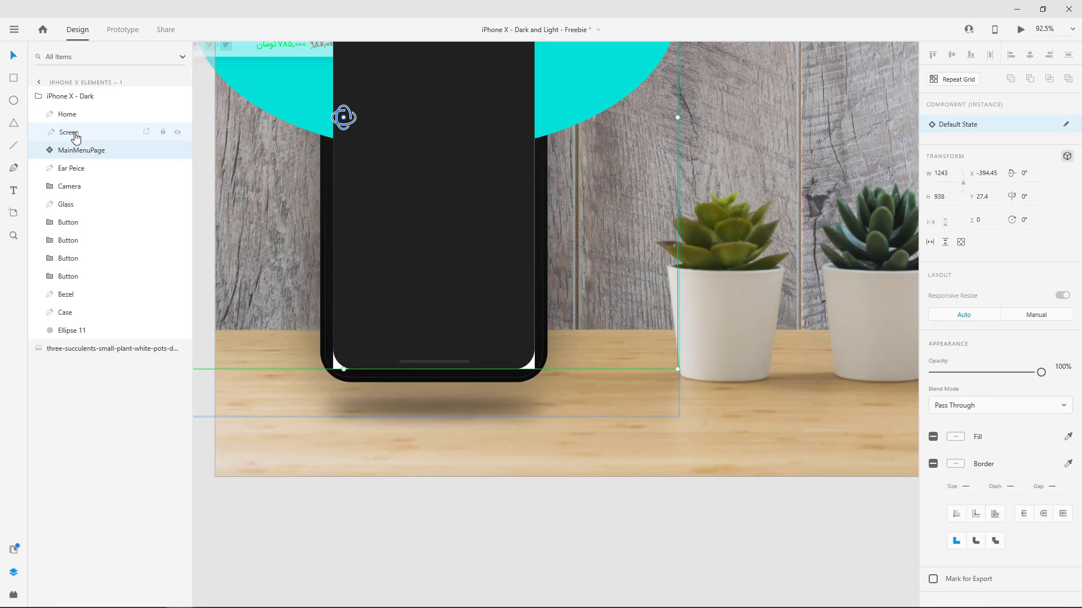
right_click(386, 139)
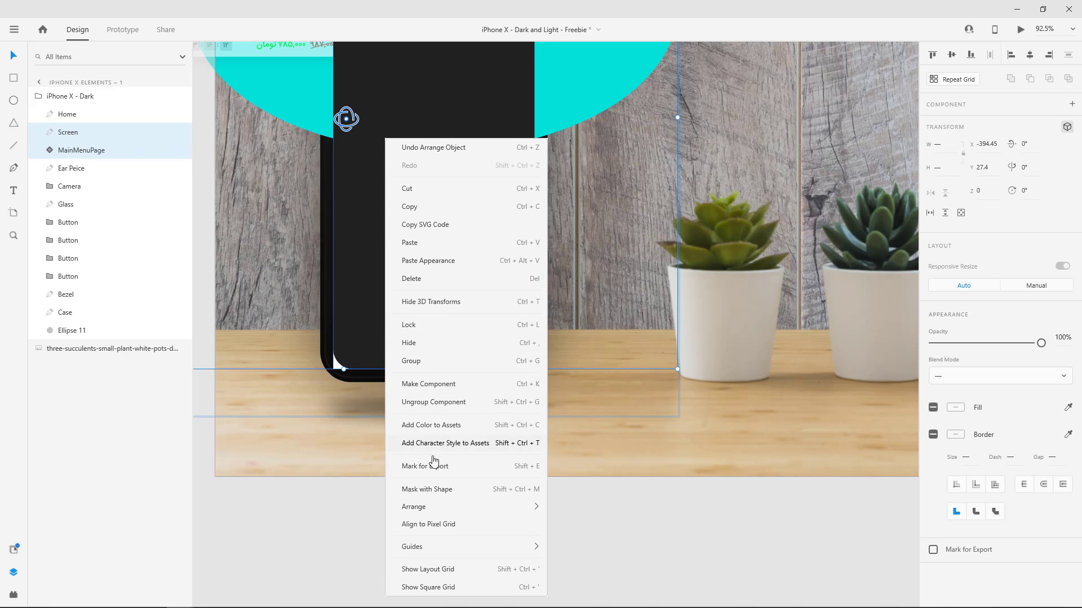
left_click(438, 489)
scroll(455, 234, "up", 5)
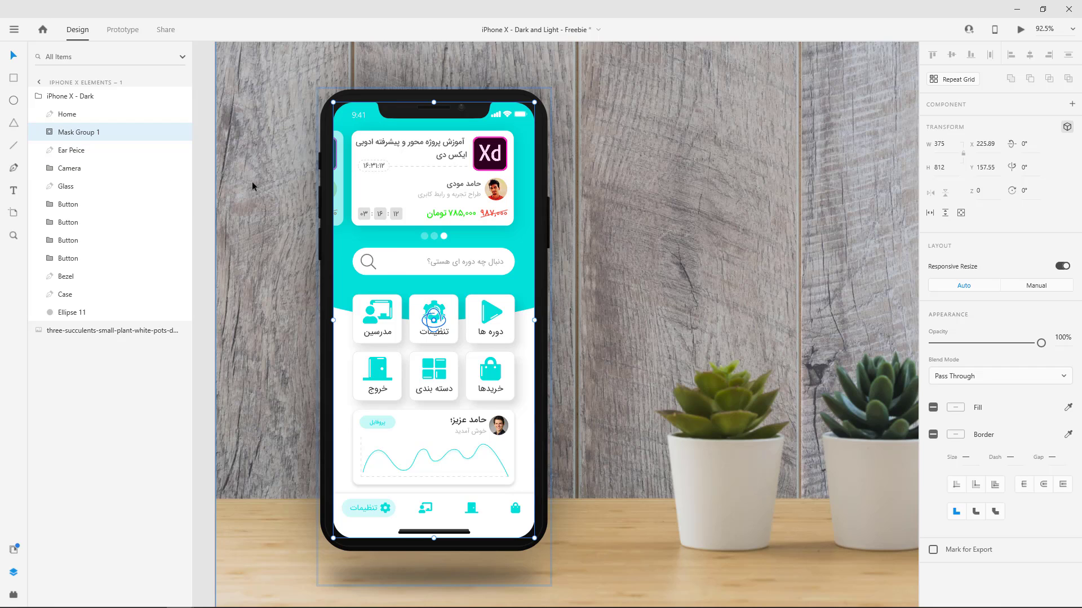
Try rotating Mask Group 1 to 54° and the whole iPhone X - Dark group to -7° about the Y axis, undoing both rotations.
left_click_drag(433, 322, 493, 322)
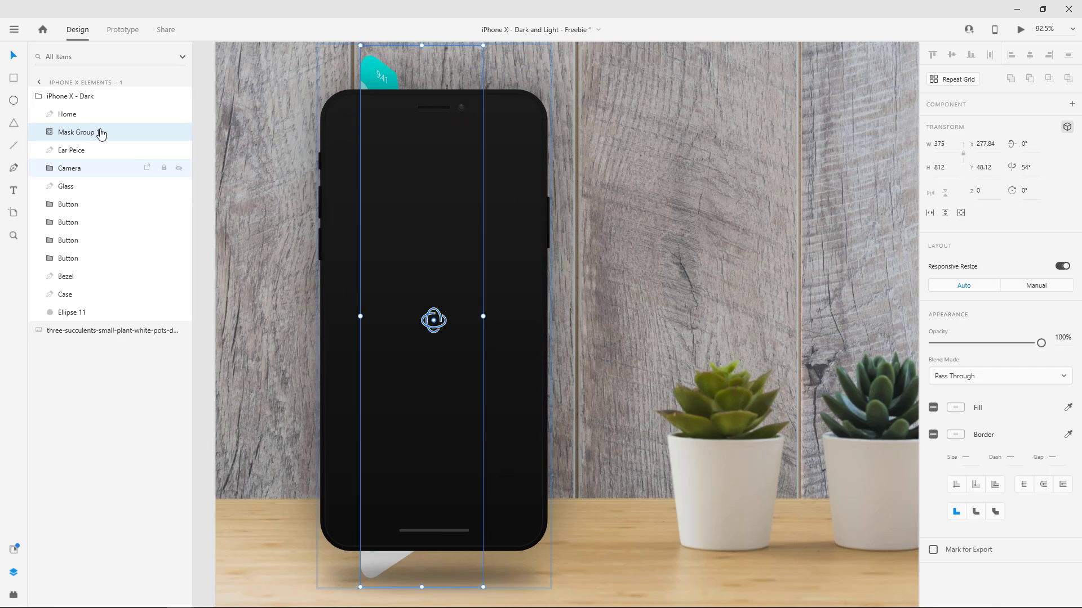
key("ctrl+z")
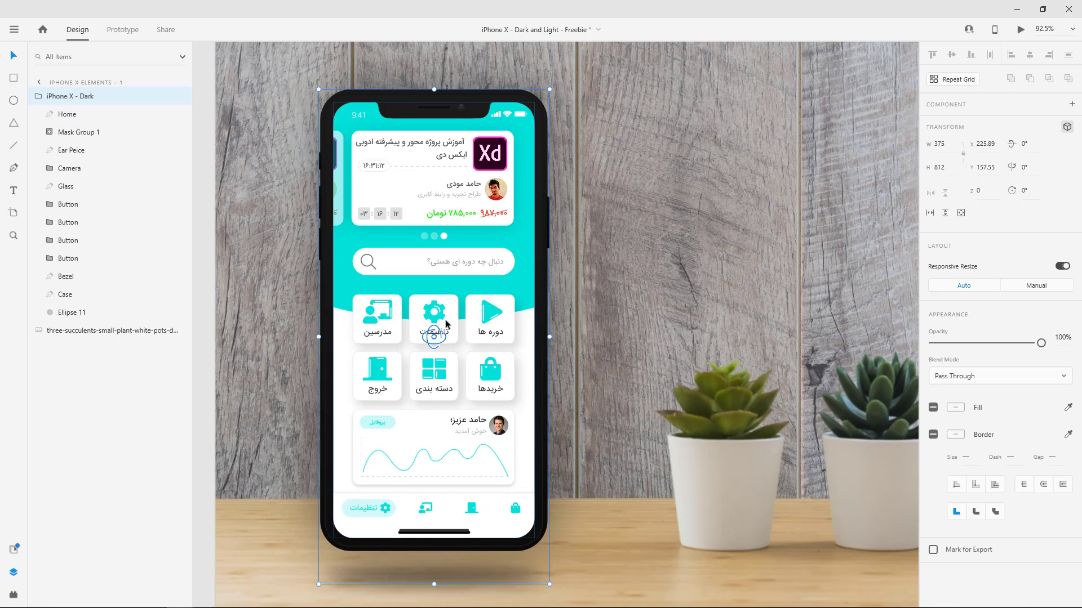
key("Escape")
mouse_move(434, 338)
left_mouse_down()
mouse_move(471, 338)
mouse_move(419, 339)
mouse_move(430, 338)
left_mouse_up()
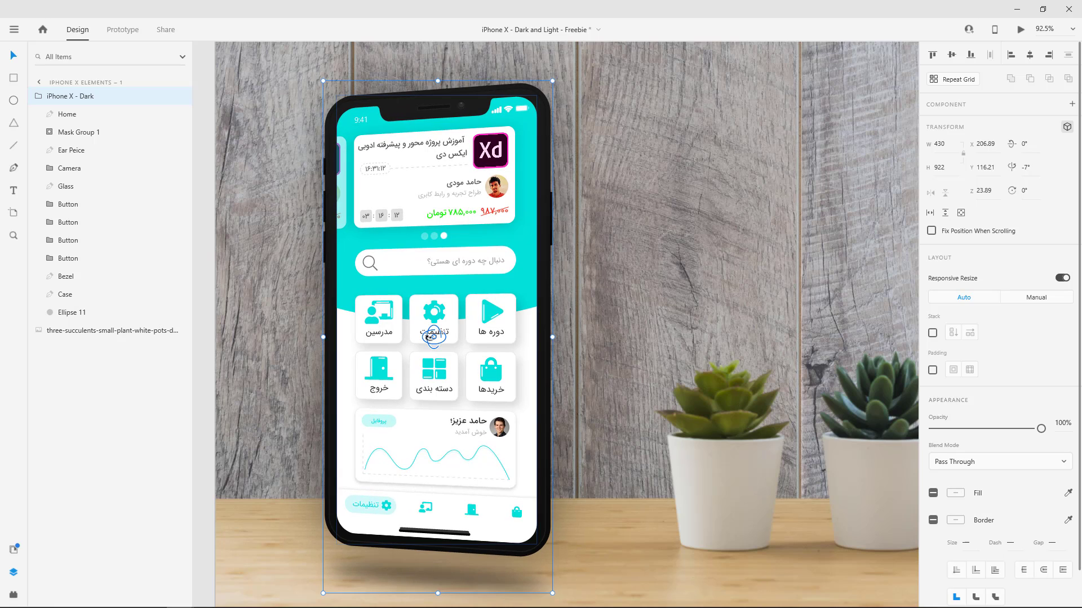
key("ctrl+z")
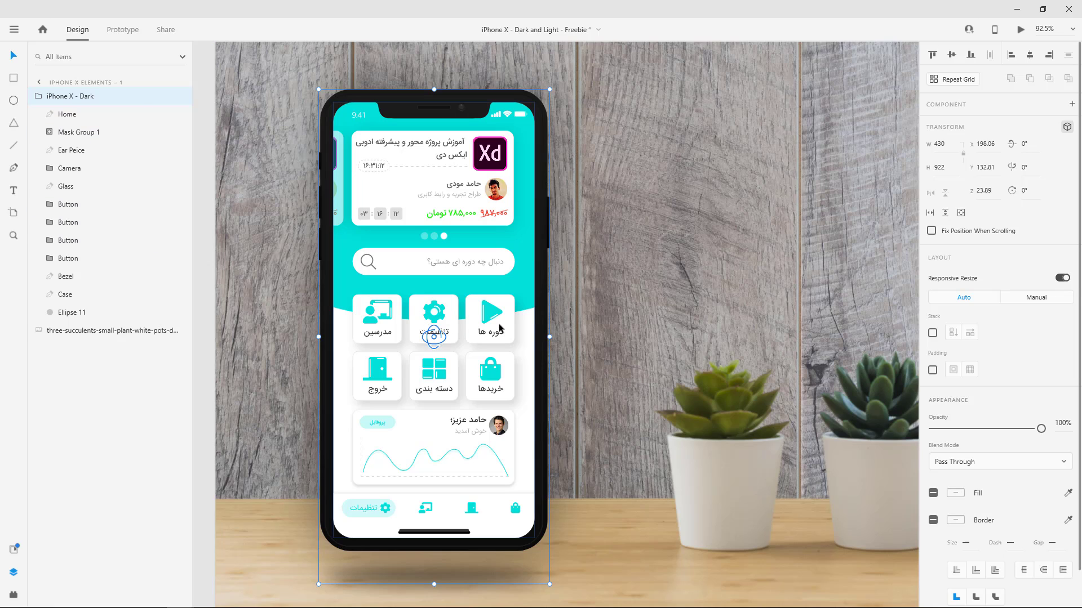
Examine the contents of Mask Group 1 and the nested MainMenuPage layers, including LightPrimaryBtn, MainMenuProfileWidget, HomeIndicator and TabBar.
left_click(500, 332)
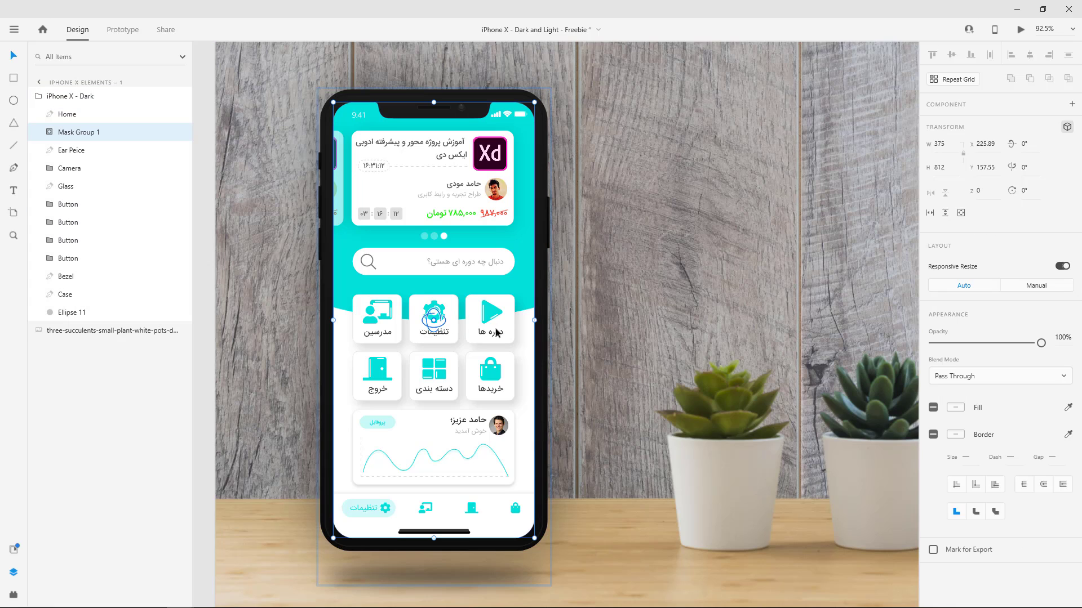
left_click(49, 132)
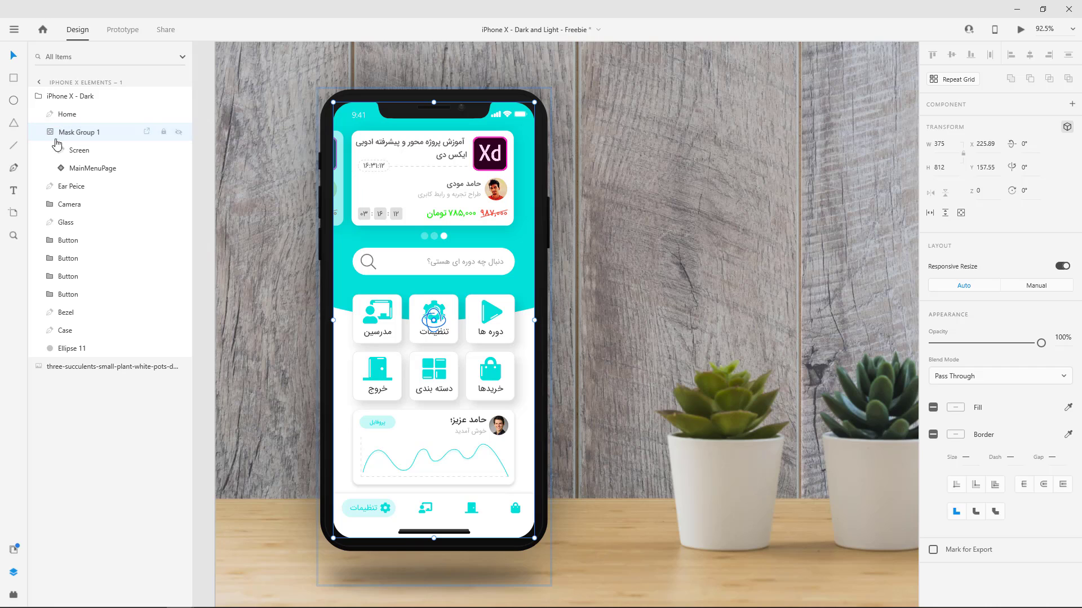
left_click(61, 168)
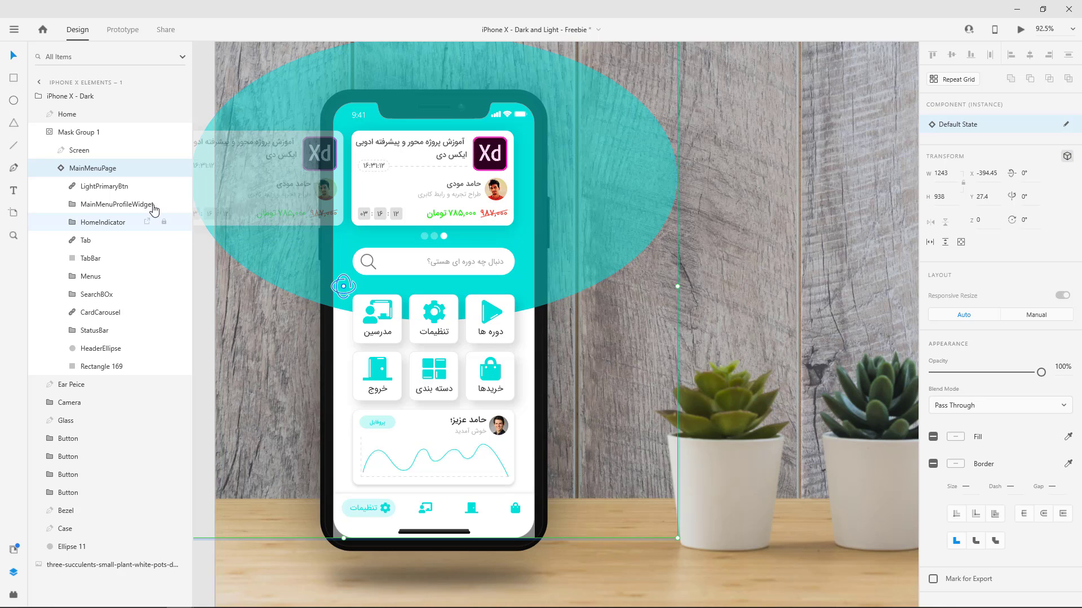
left_click(116, 191)
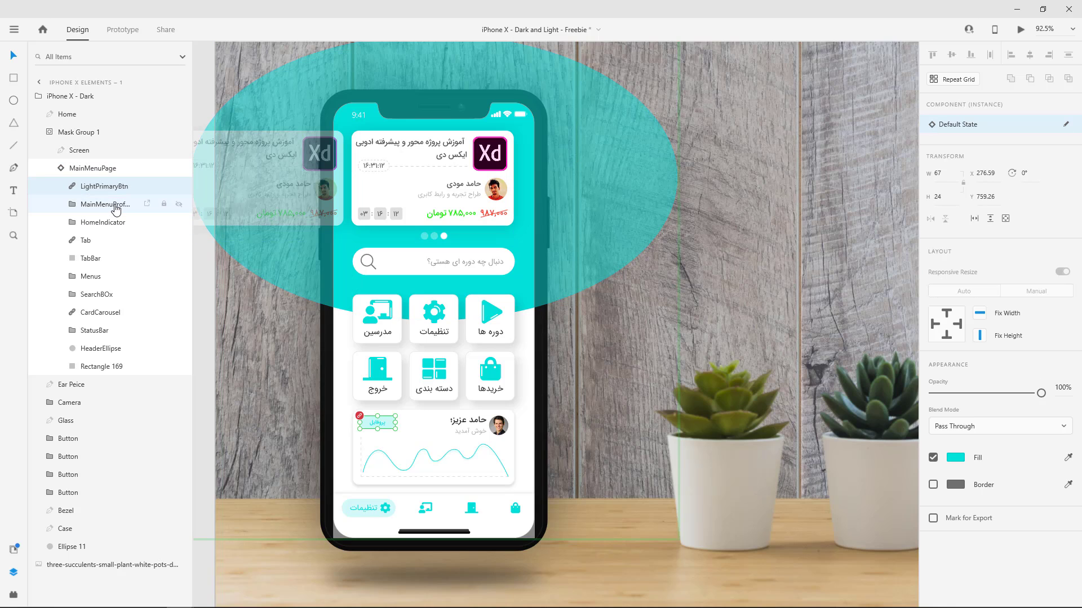
left_click(112, 207)
left_click(110, 224)
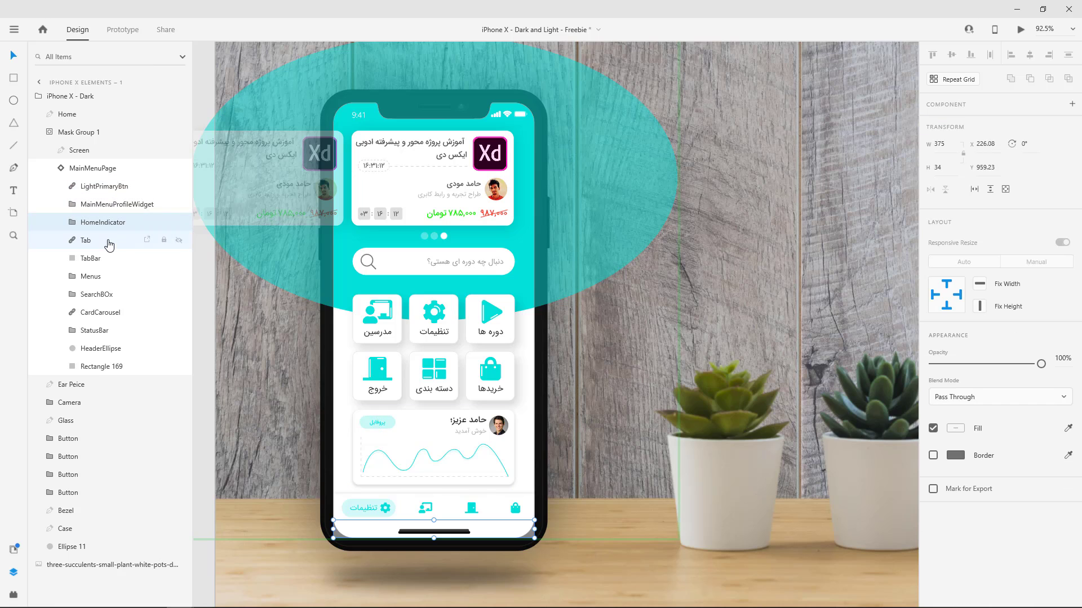
left_click(108, 241)
left_click(62, 170)
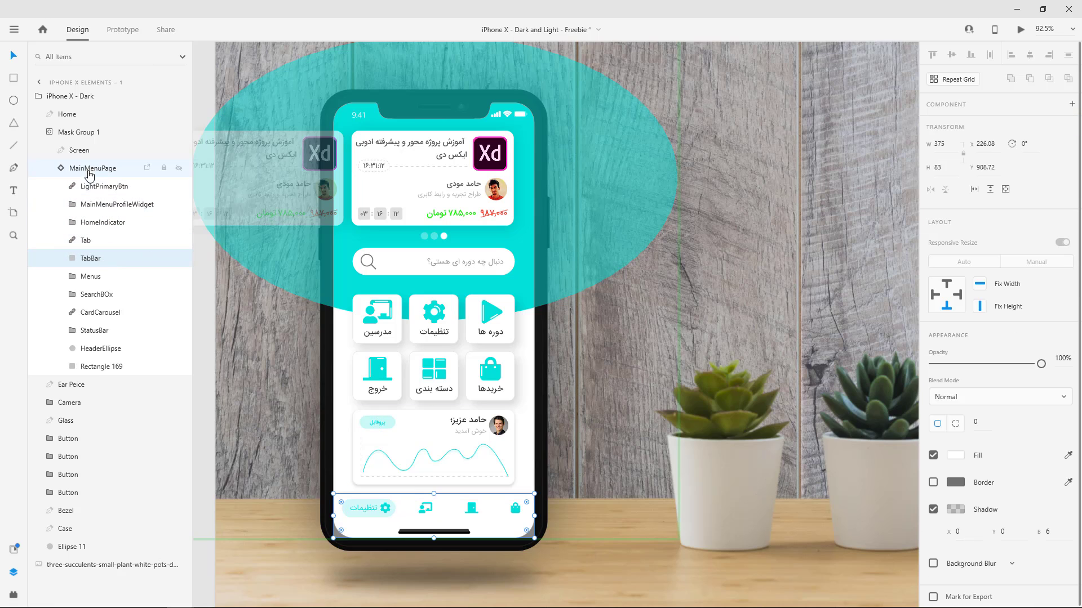
left_click(62, 171)
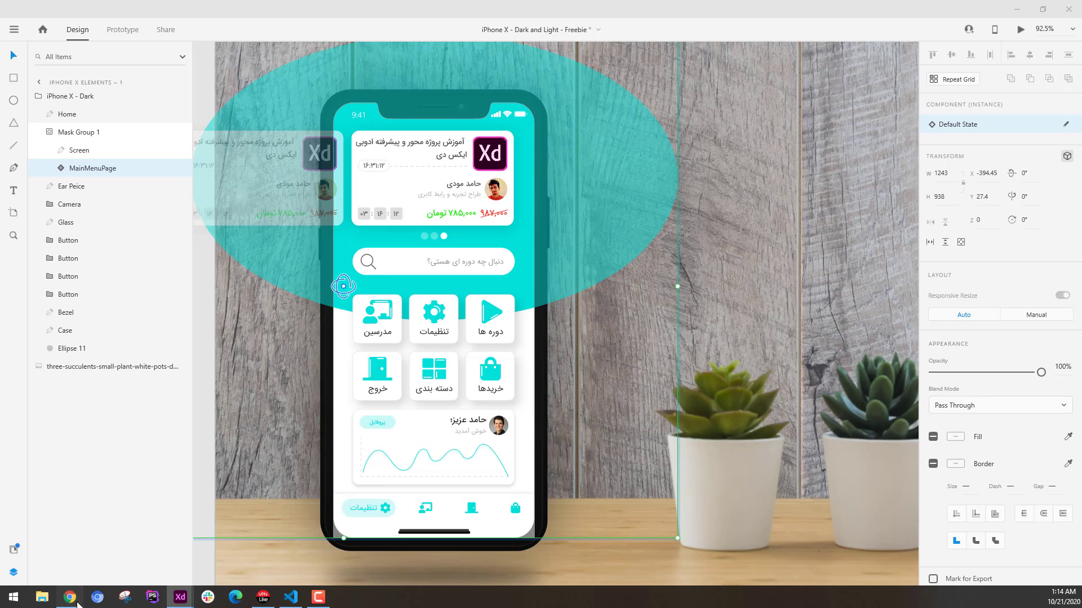
Switch to Chrome and review the general and component-related limitations on Adobe's 3D Transforms help page, returning to Adobe XD.
left_click(69, 597)
left_click(350, 9)
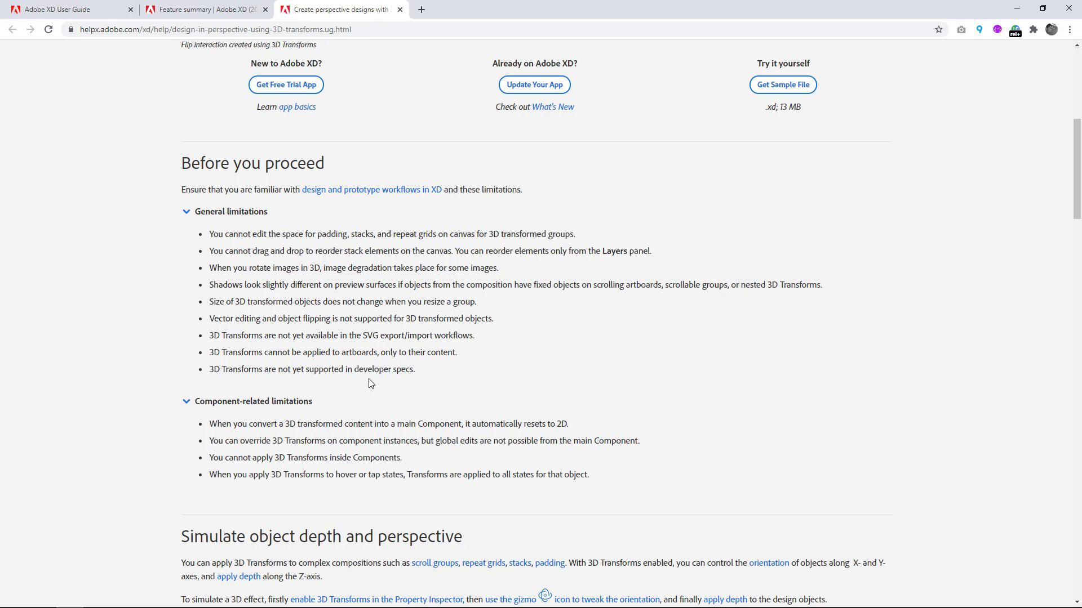
left_click(1017, 9)
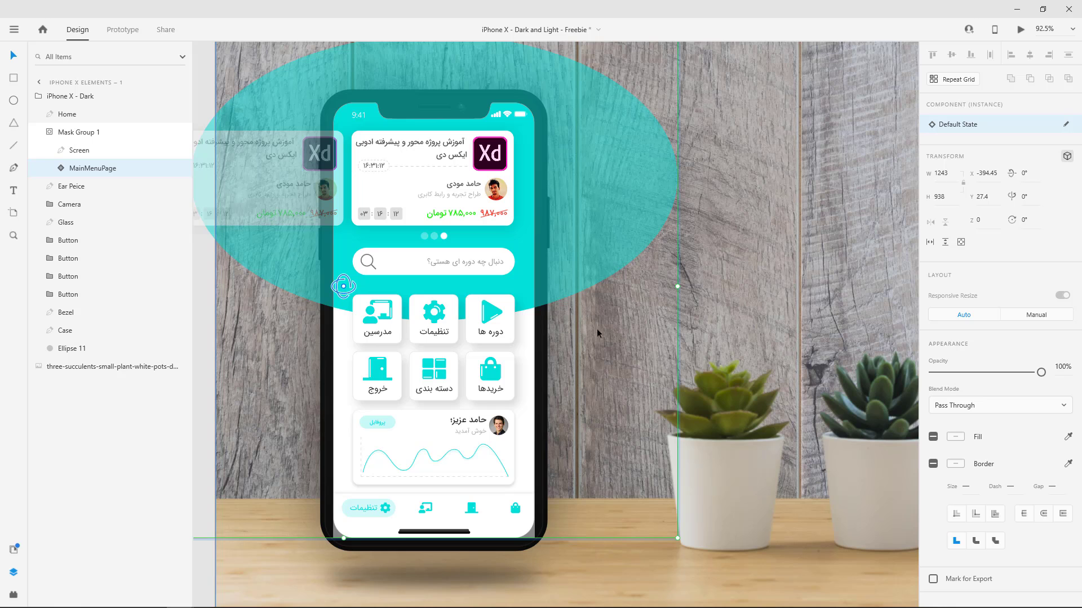
Duplicate the iPhone X Elements – 1 artboard beside the original.
left_click(667, 299)
scroll(667, 299, "down", 3)
scroll(668, 299, "down", 4)
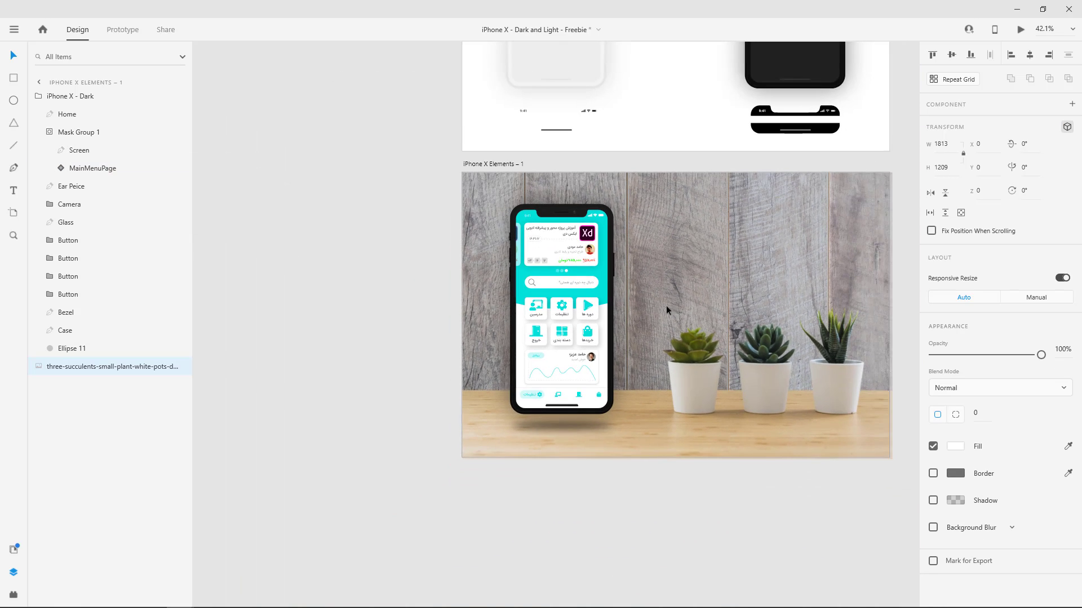
left_click_drag(691, 339, 621, 309)
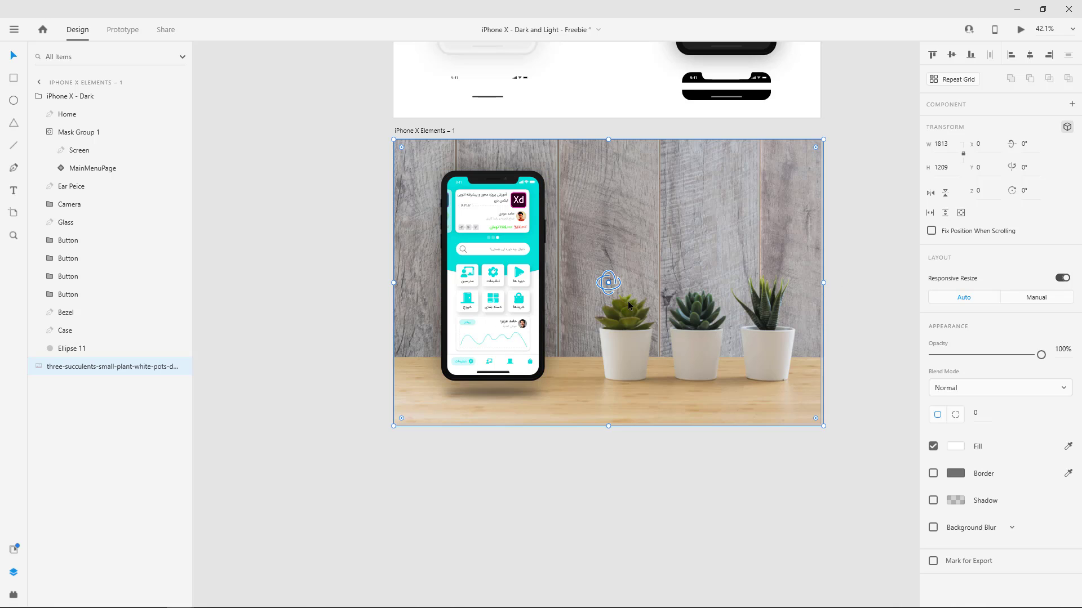
left_click_drag(635, 316, 553, 299)
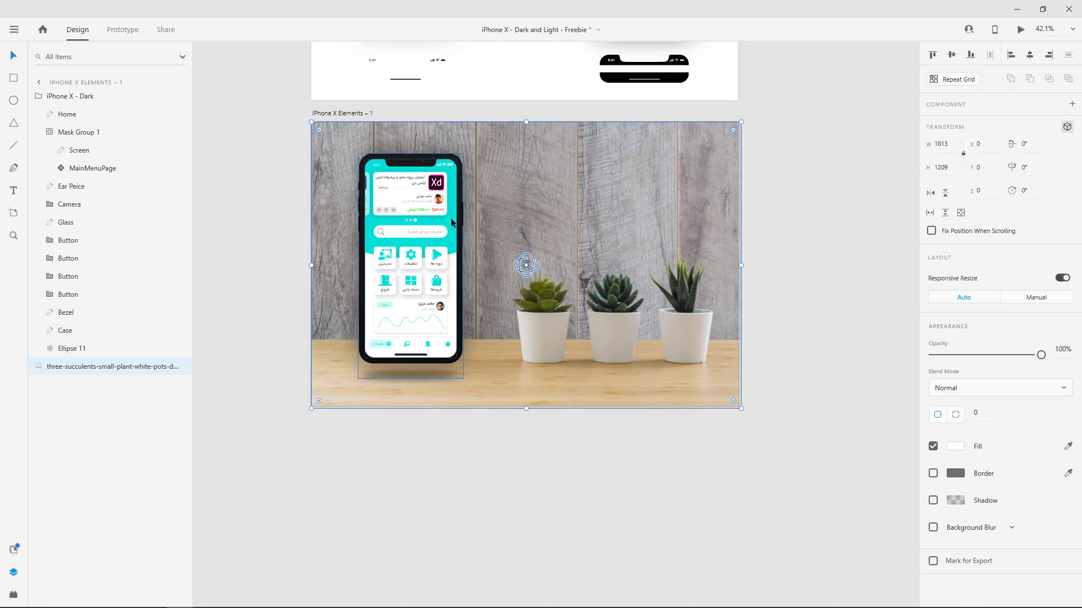
left_click(360, 114)
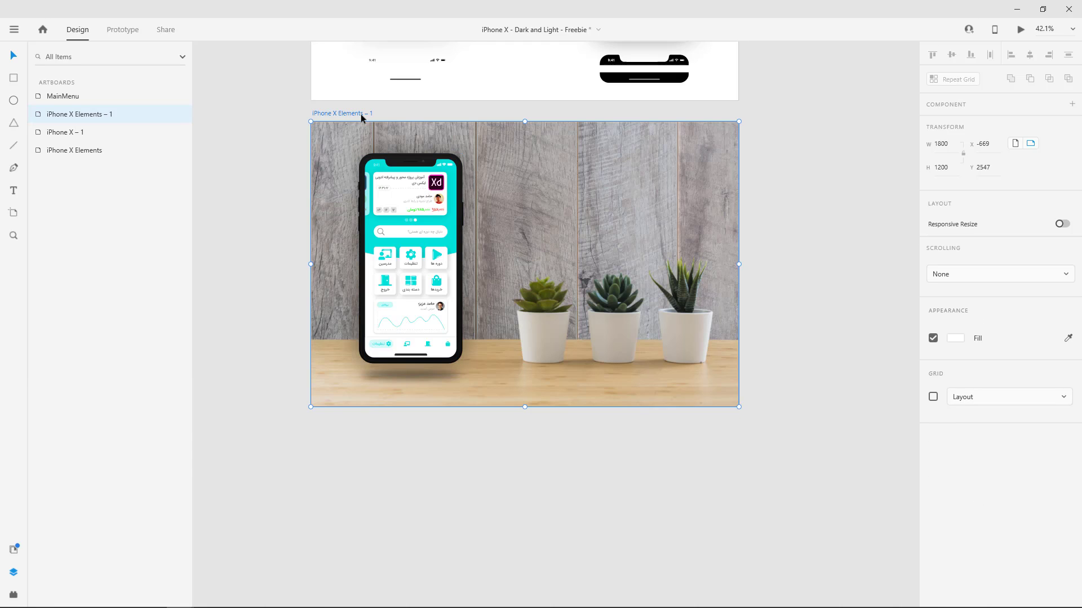
key("ctrl+d")
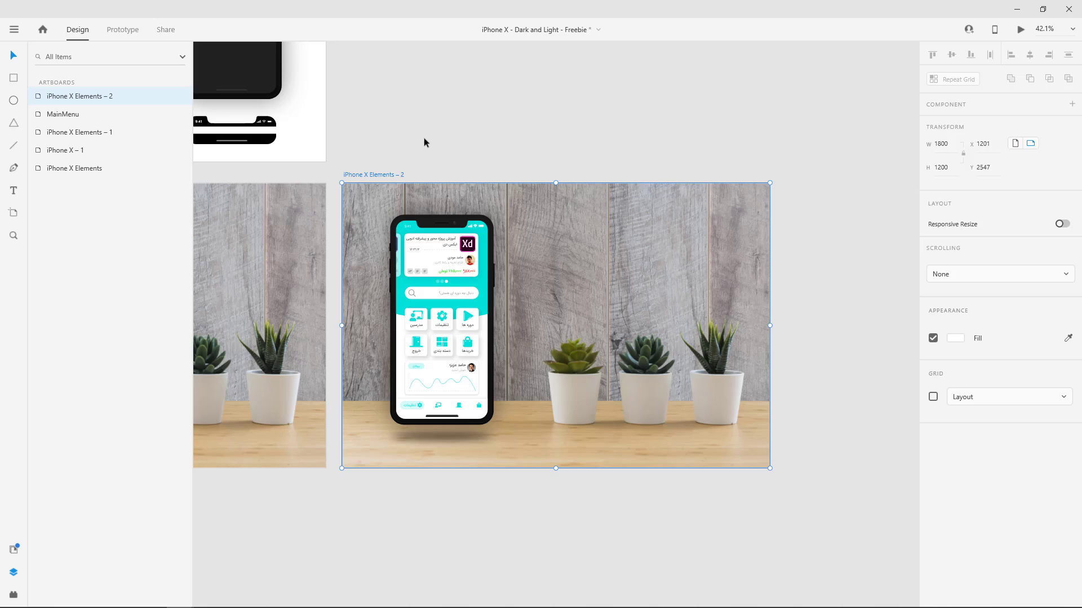
Rotate the iPhone X - Dark group in the duplicated artboard to 26° about the Y axis and -7° about the X axis.
left_click(482, 295)
double_click(445, 325)
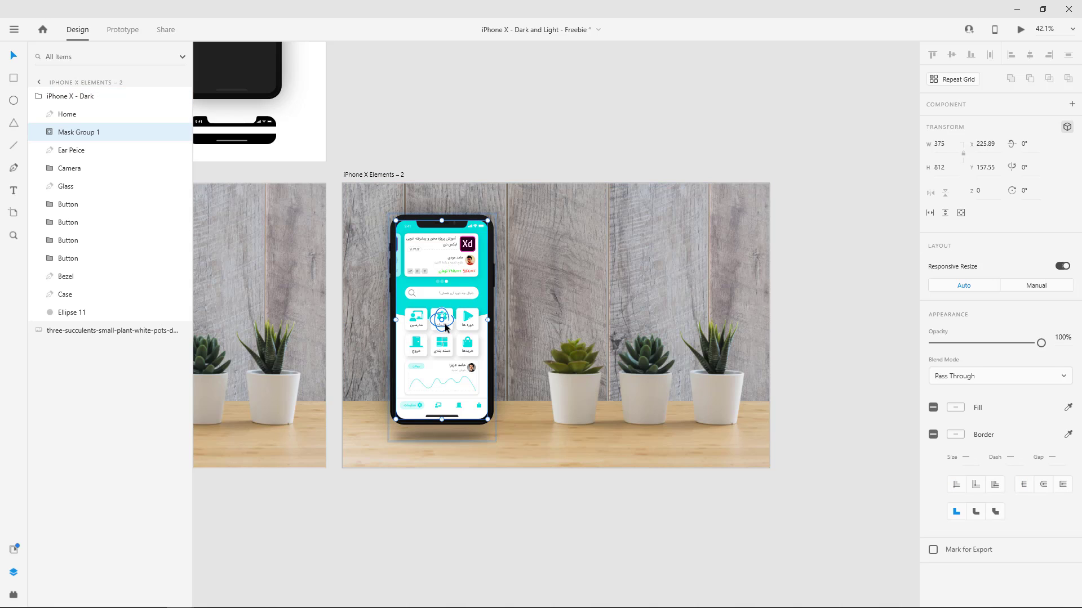
left_click(61, 98)
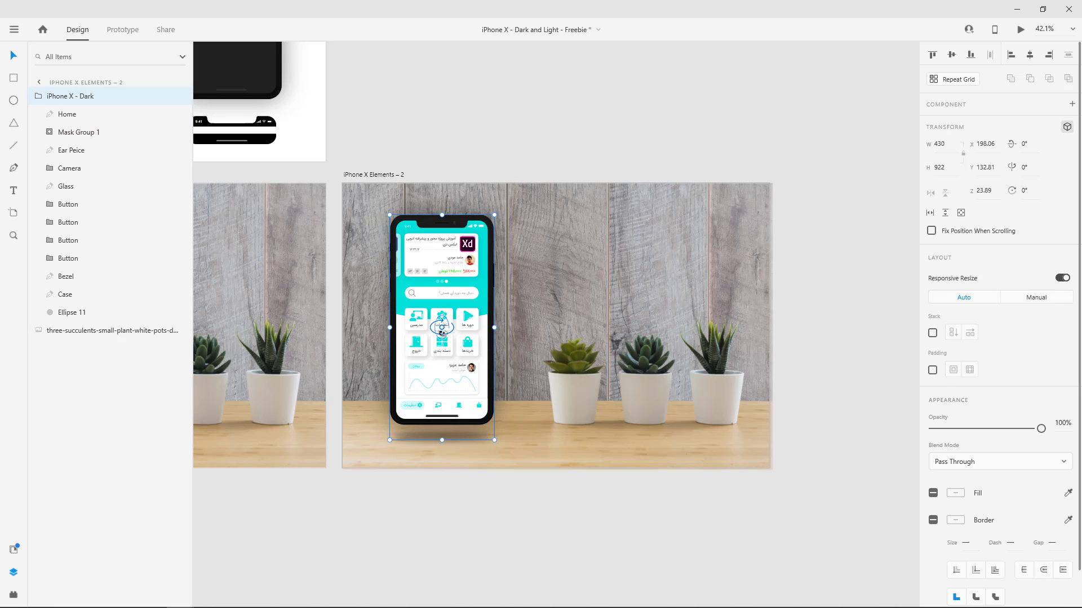
left_click_drag(443, 333, 457, 332)
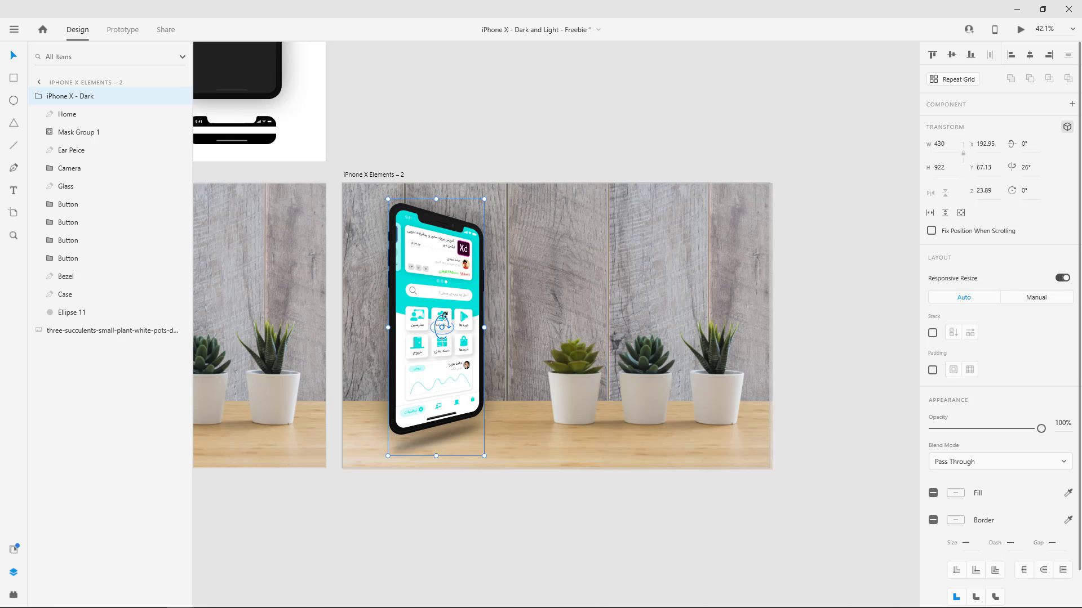
left_click_drag(442, 317, 451, 325)
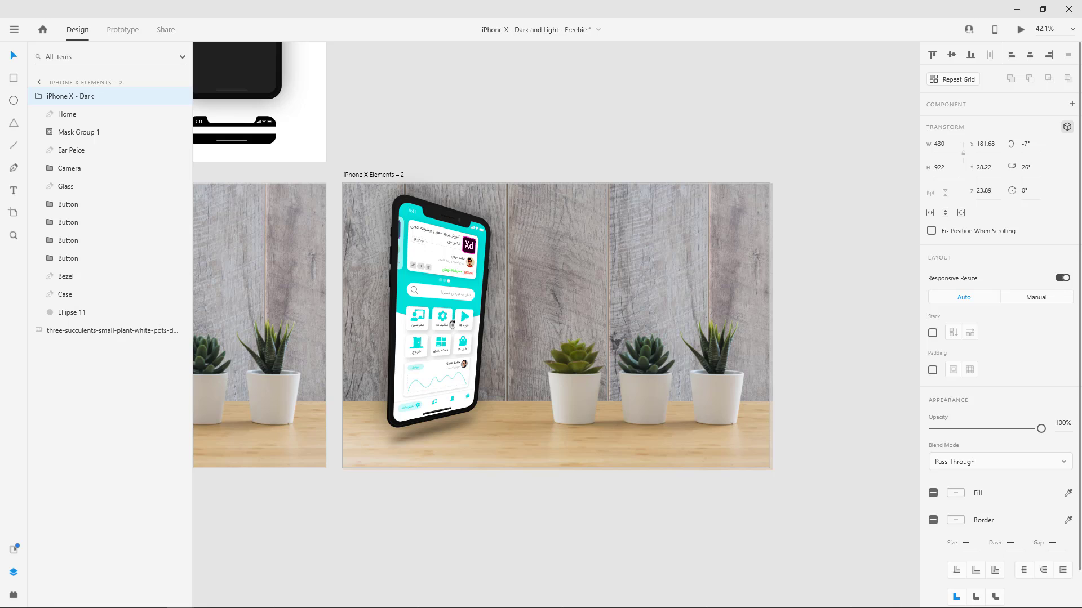
Duplicate the iPhone X Elements – 2 artboard and select the phone group in the new copy.
left_click(374, 175)
key("ctrl+d")
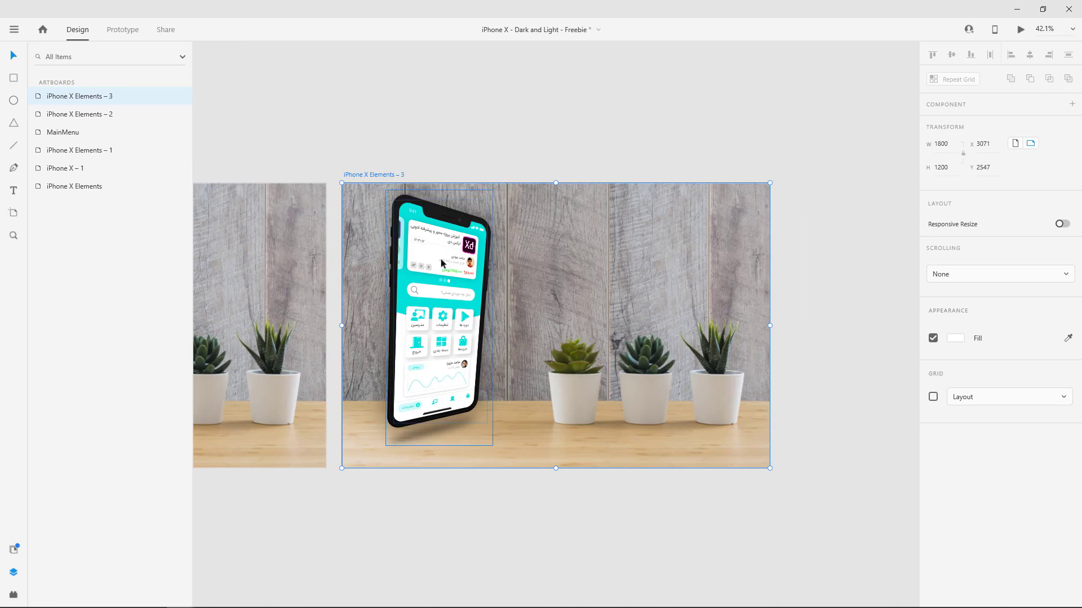
left_click(443, 263)
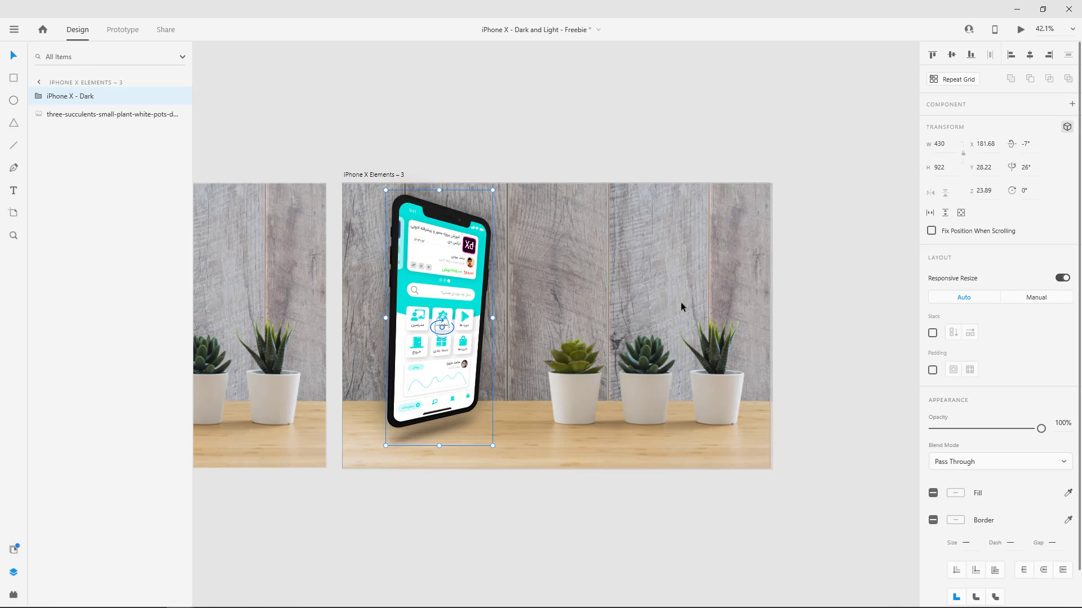
Reset the copied phone's X and Y rotations to 0°, and tilt it to 8° about X and -29° about Y.
left_click(1024, 144)
type("0")
left_click(1031, 167)
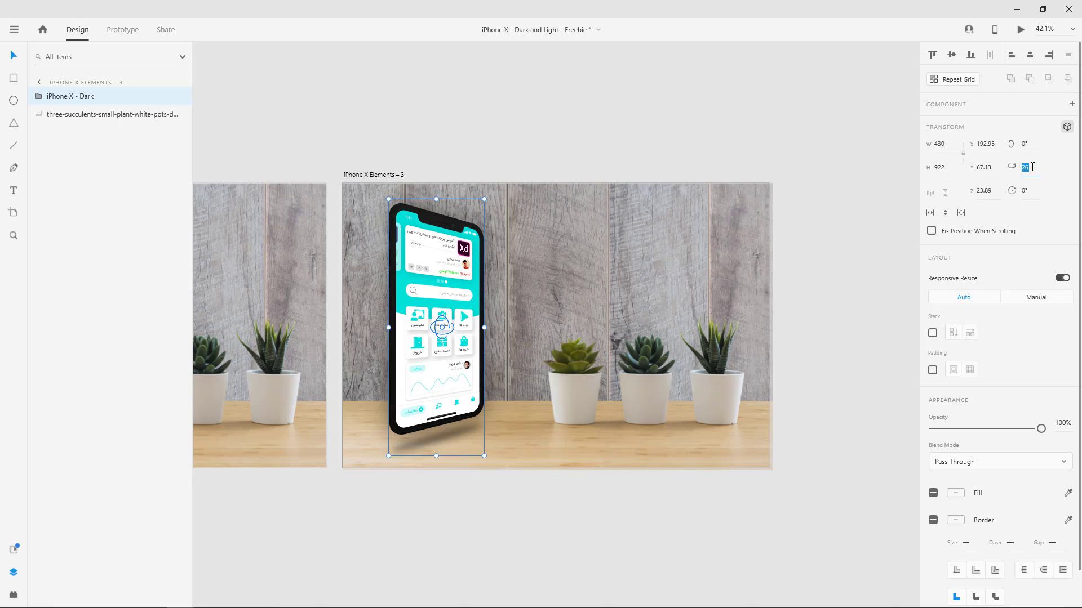
type("0")
key("Return")
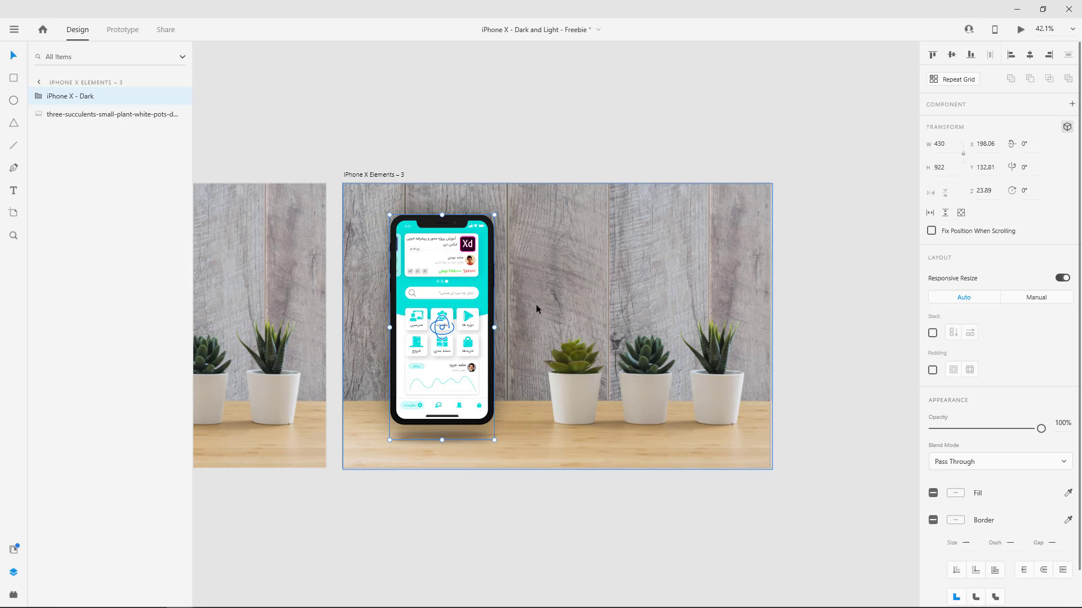
left_click_drag(448, 334, 441, 308)
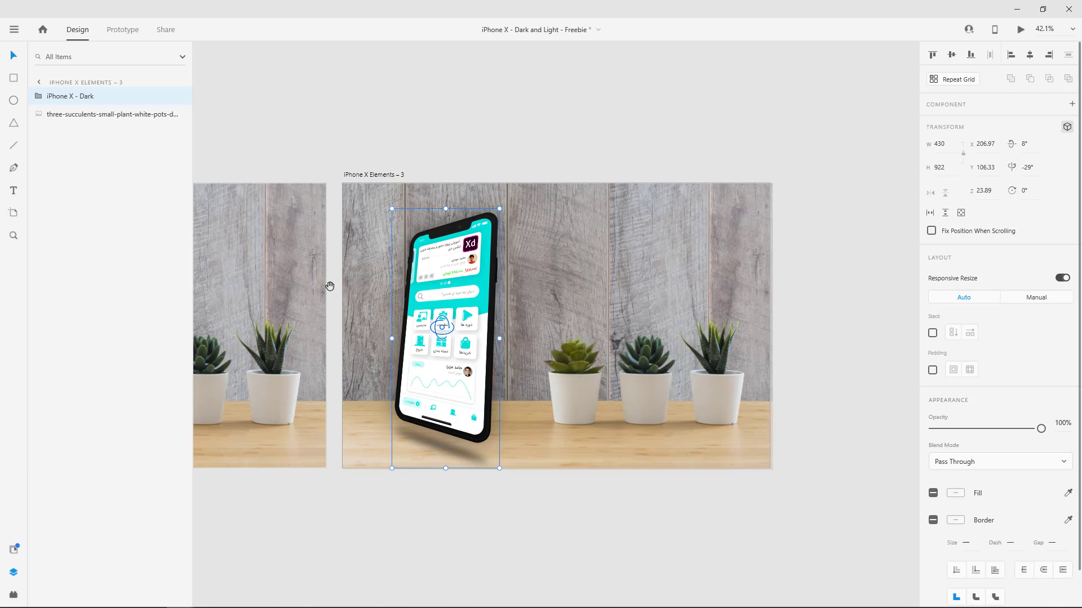
Link the phone group in iPhone X Elements – 1 to the iPhone X Elements – 2 artboard with a Tap-triggered Auto-Animate interaction.
left_click_drag(328, 287, 536, 287)
scroll(413, 290, "down", 2)
left_click_drag(380, 276, 596, 272)
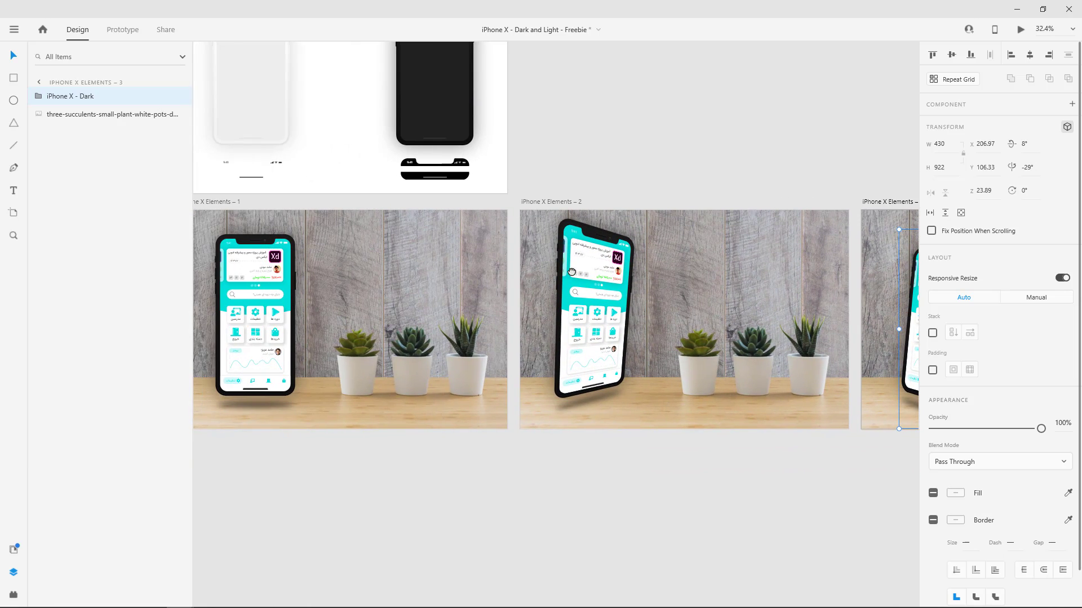
left_click(218, 206)
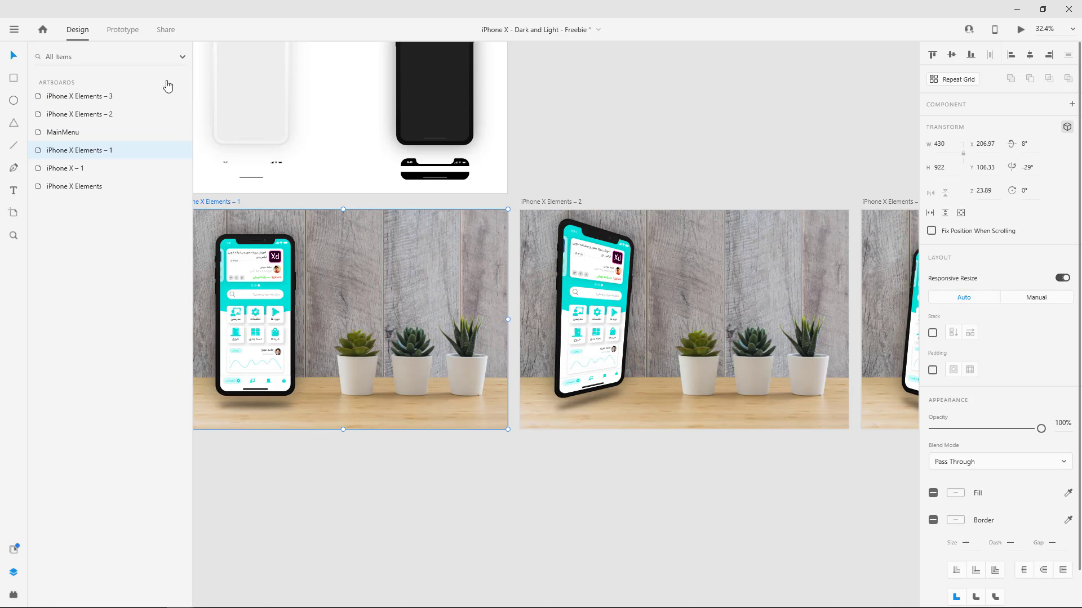
left_click(122, 29)
left_click(287, 292)
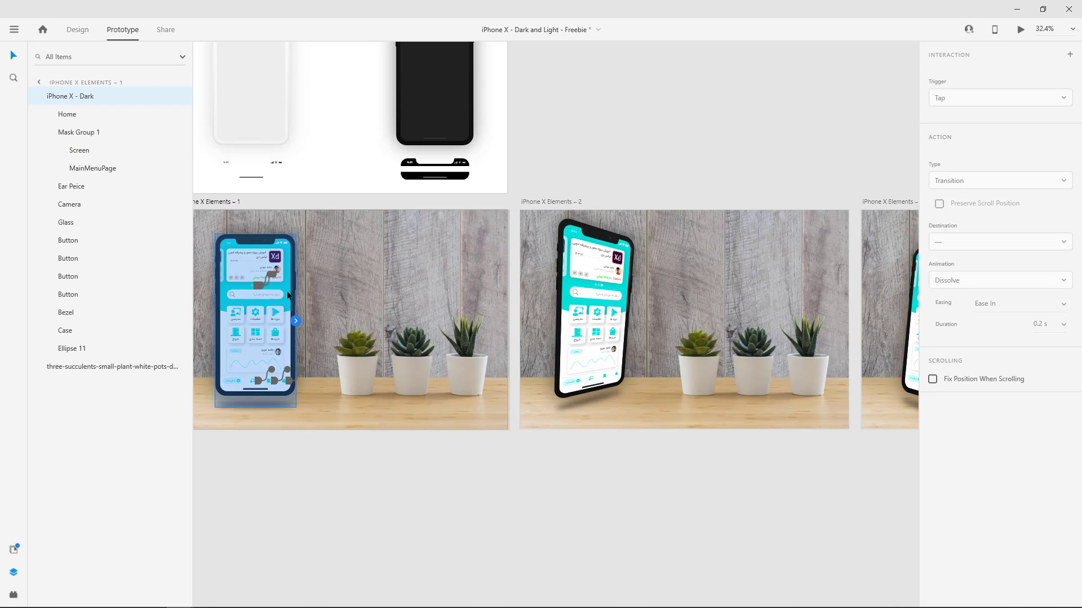
left_click_drag(294, 321, 563, 319)
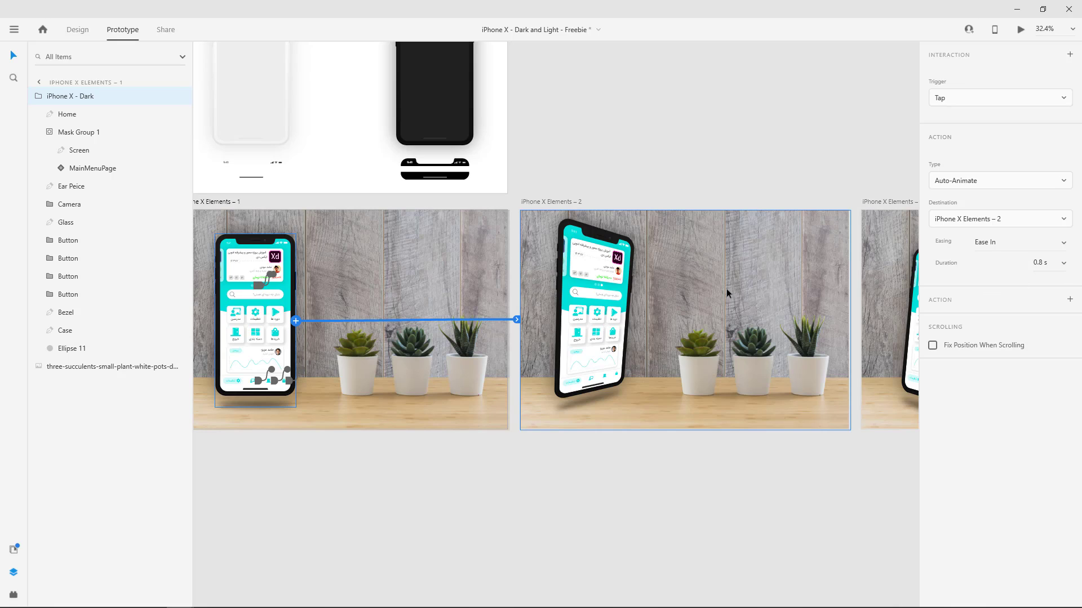
Link the iPhone X Elements – 2 artboard to iPhone X Elements – 3 with a Time-triggered Auto-Animate interaction and a 0.2 s delay.
scroll(732, 308, "right", 3)
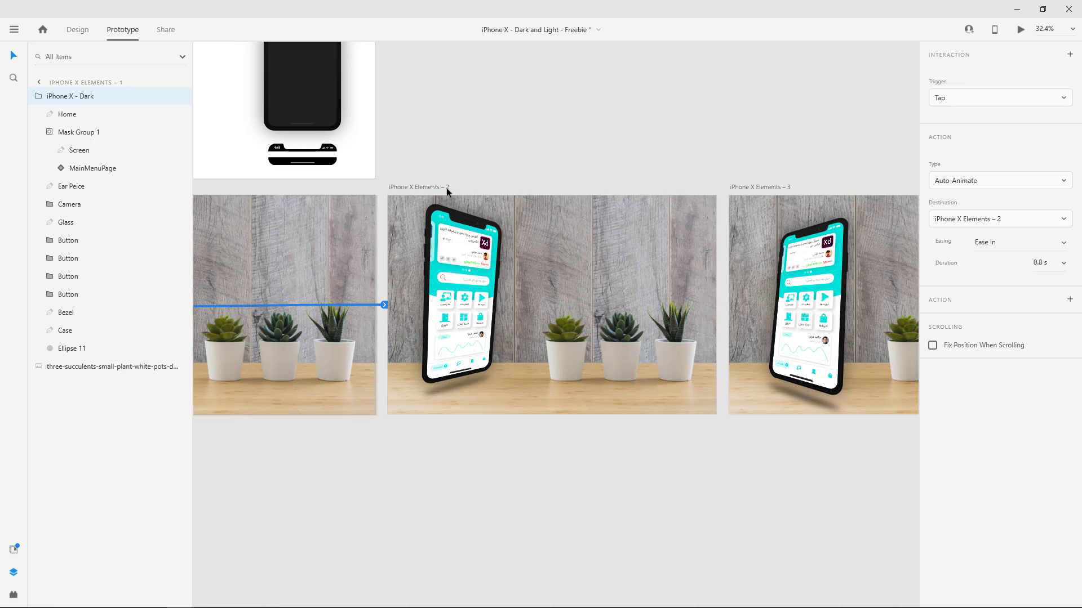
left_click(446, 188)
left_click_drag(717, 294, 755, 285)
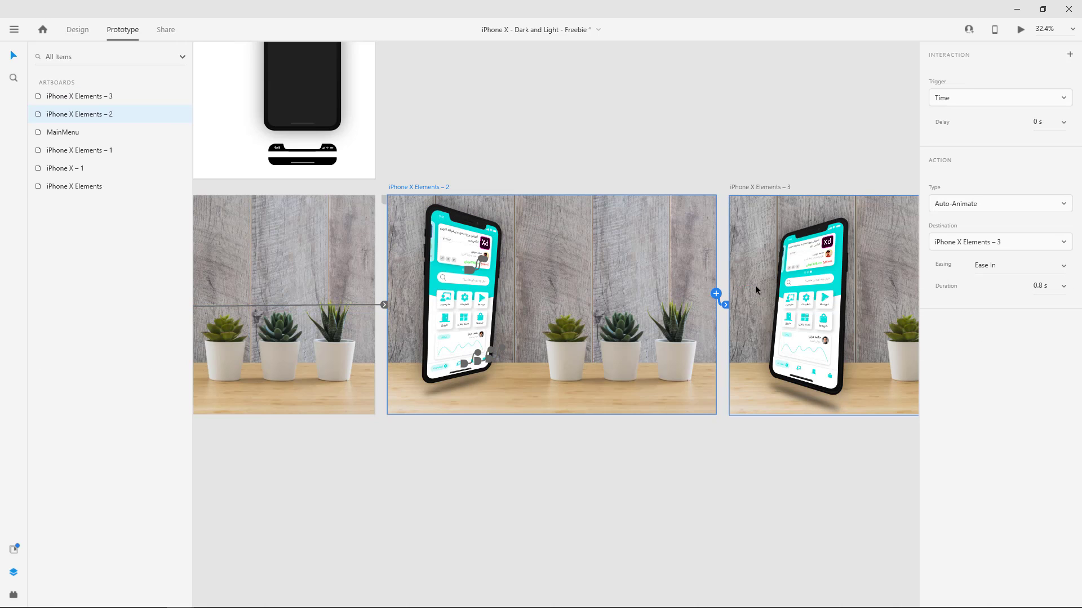
left_click(1015, 100)
left_click(958, 165)
left_click(1064, 122)
left_click(1036, 147)
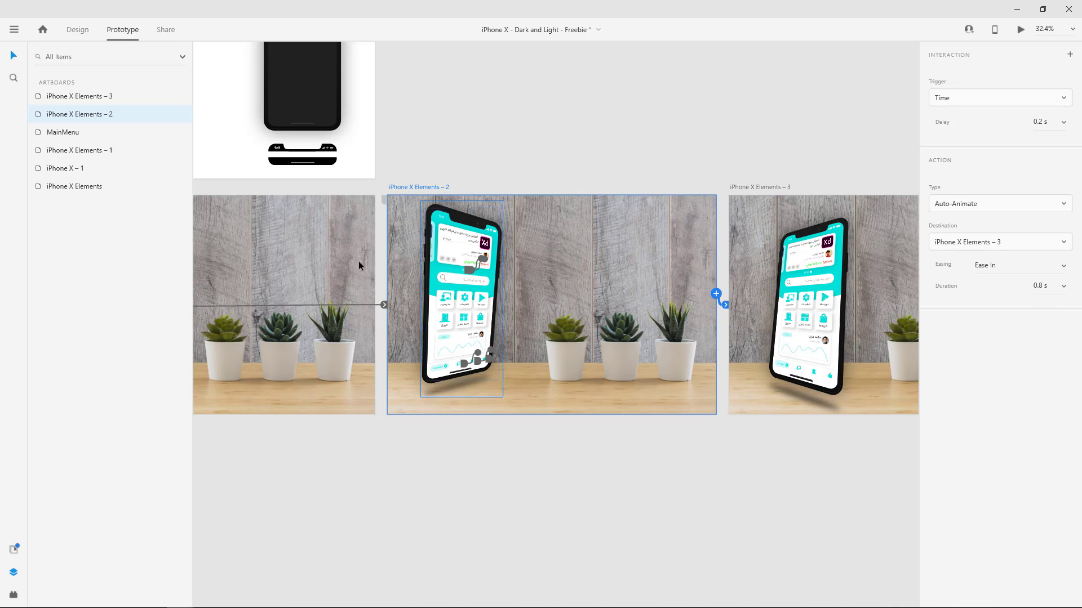
Preview the prototype starting from the iPhone X Elements – 1 artboard in a maximized preview window.
left_click(765, 189)
scroll(575, 217, "left", 3)
left_click(256, 188)
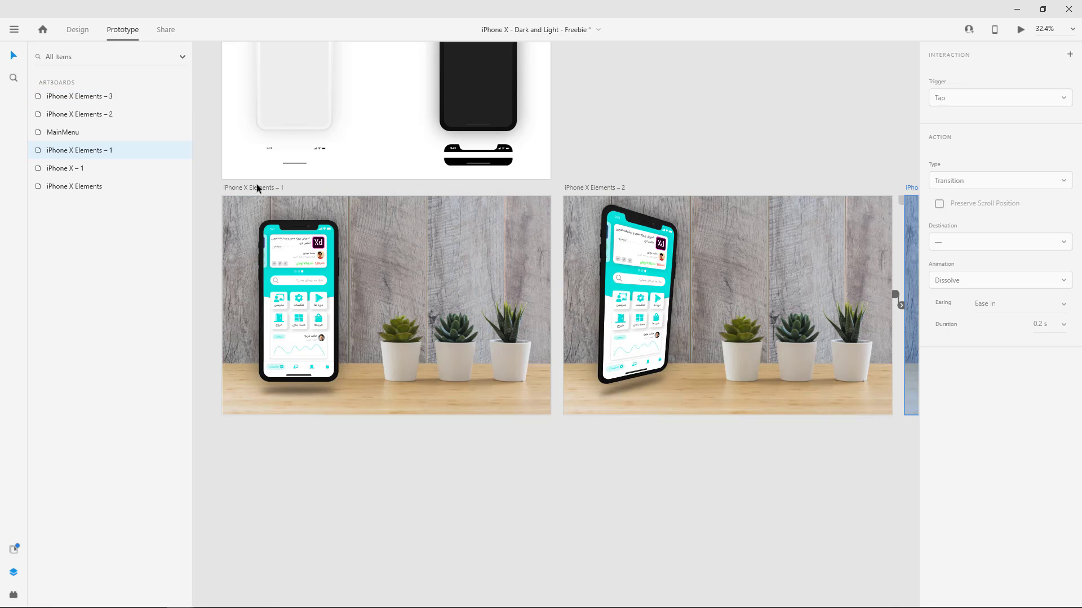
left_click(1023, 31)
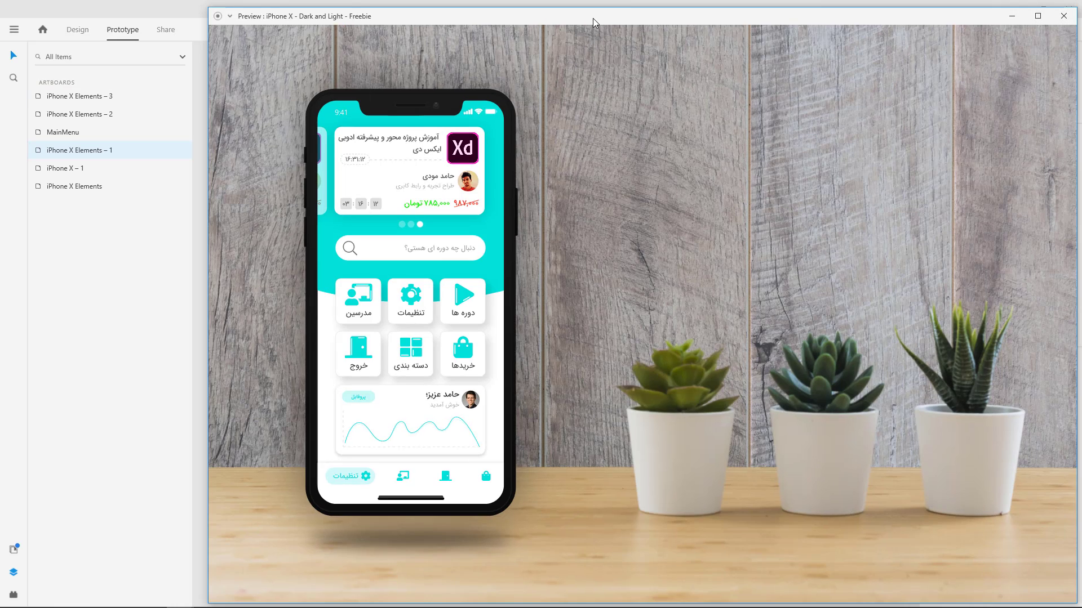
double_click(593, 18)
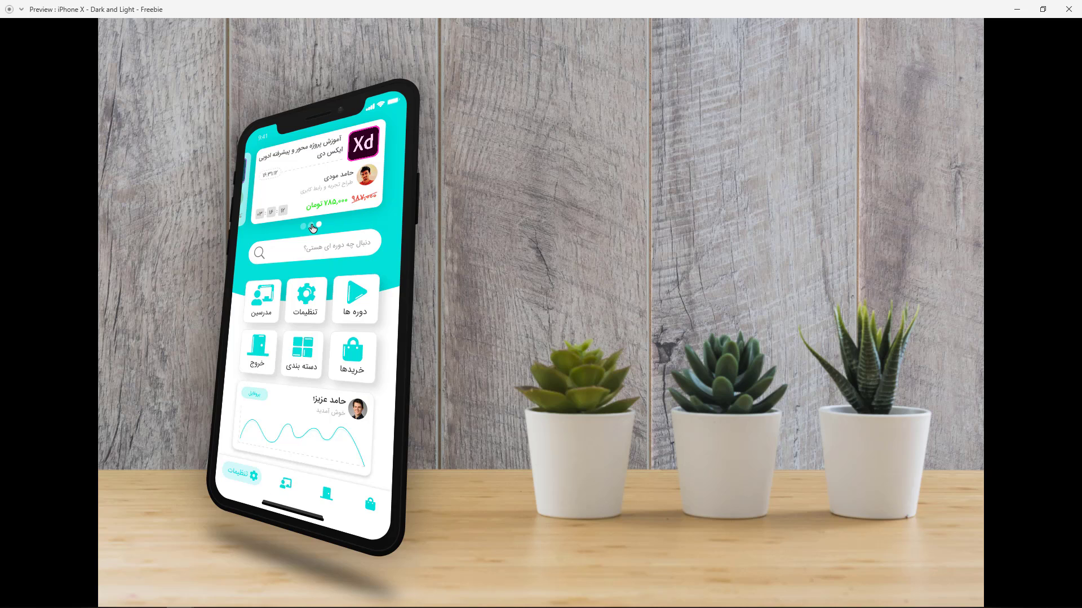
Test the slider's pagination dots on the tilted phone in the preview, and minimize the preview window.
left_click(313, 227)
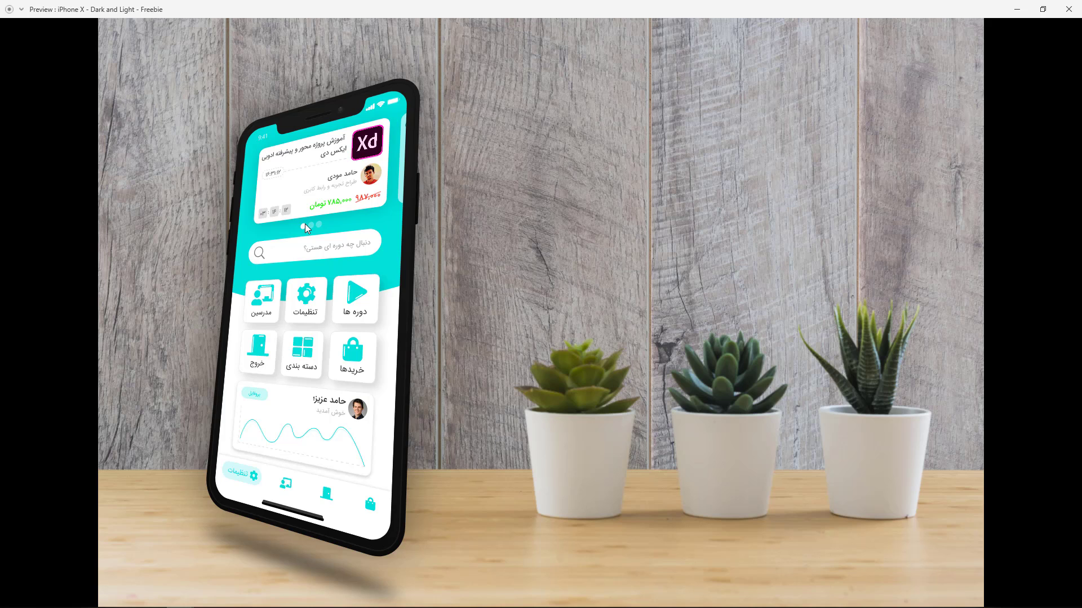
left_click(310, 225)
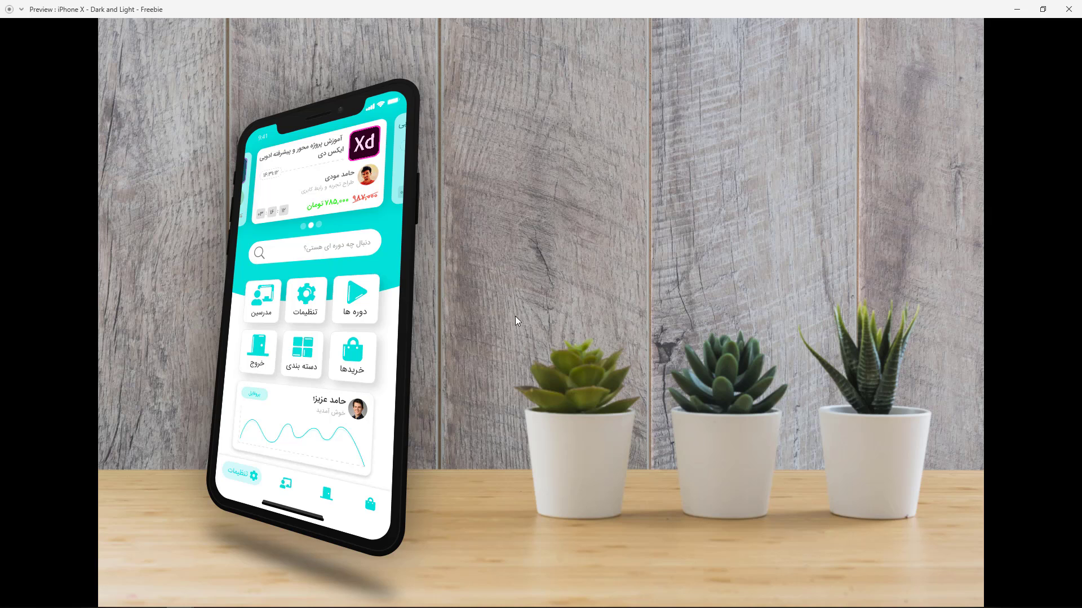
left_click(318, 226)
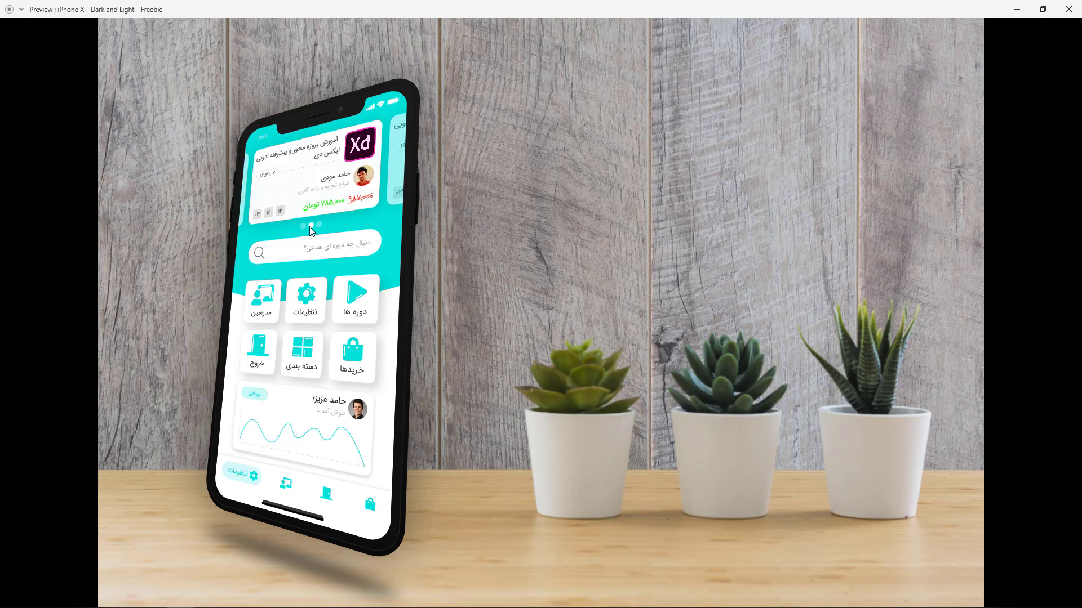
left_click(305, 227)
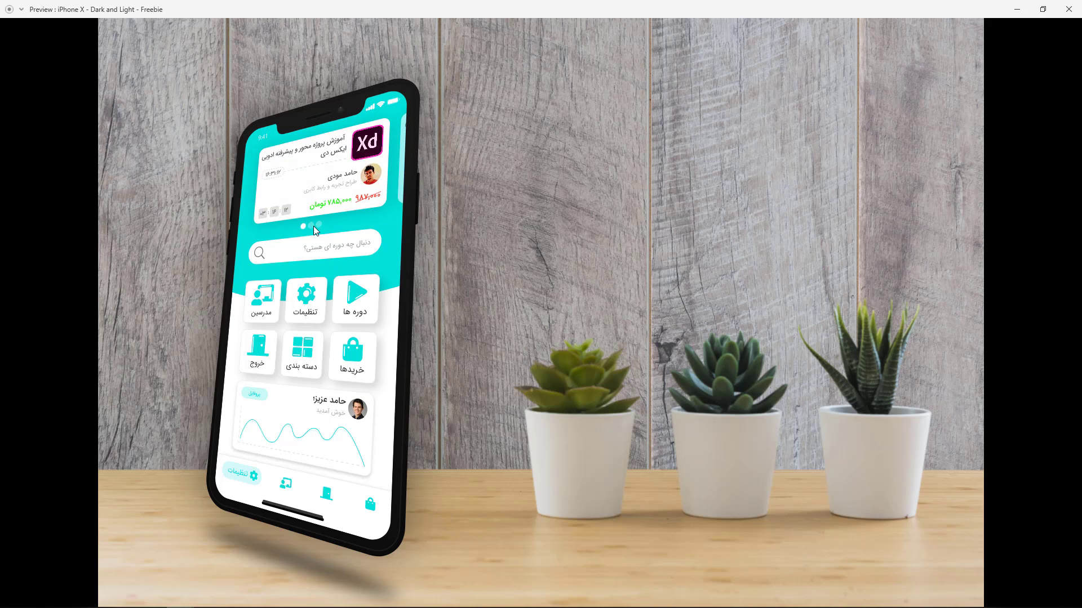
left_click(313, 226)
left_click(320, 225)
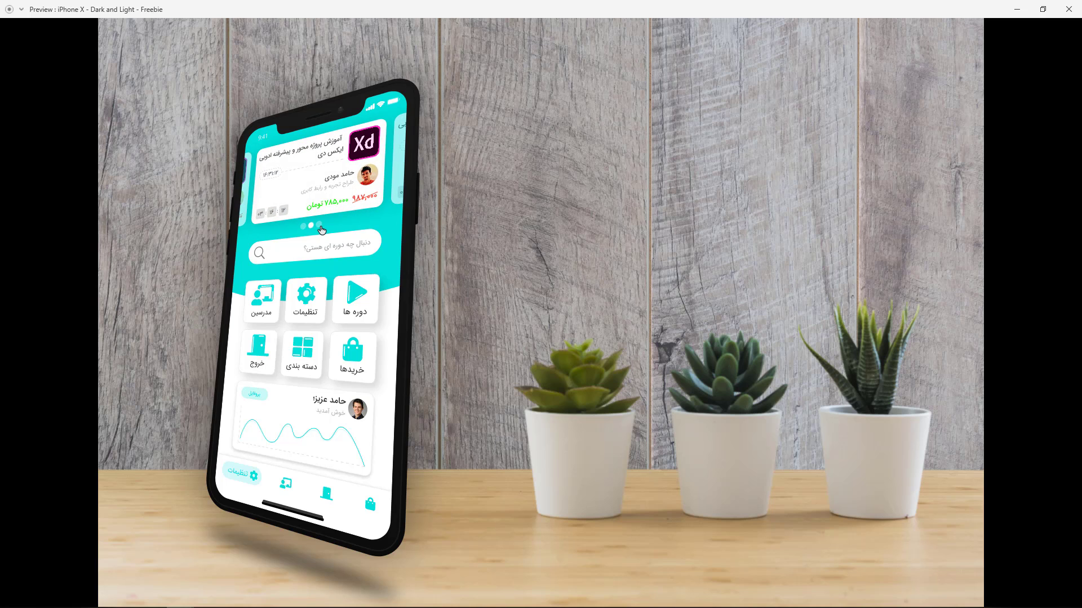
left_click(1017, 9)
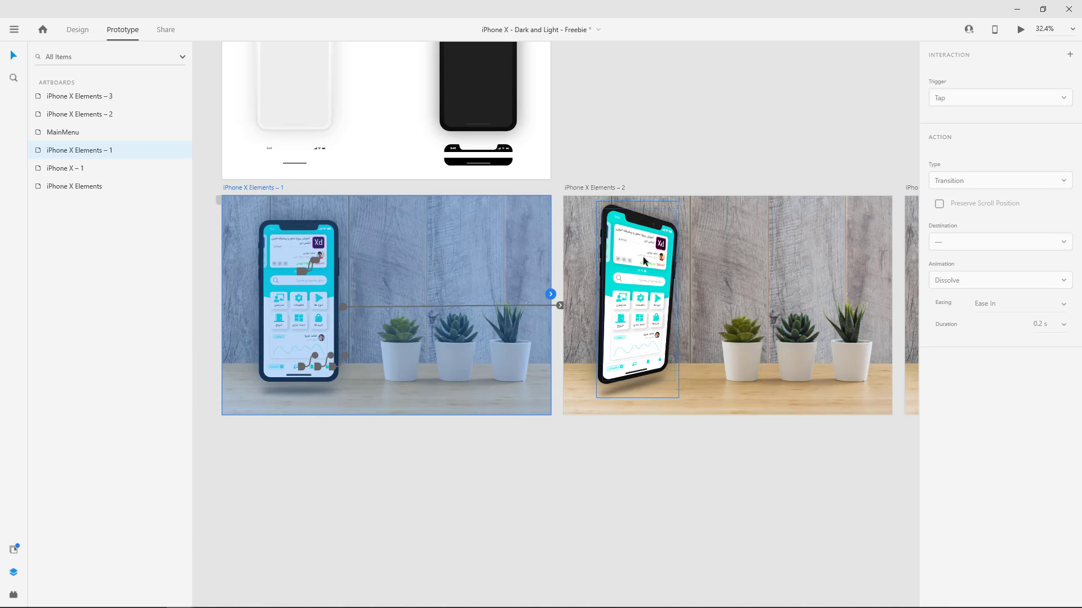
Try moving Mask Group 1 within the phone in iPhone X Elements – 2, and reselect the whole iPhone X - Dark group.
double_click(644, 255)
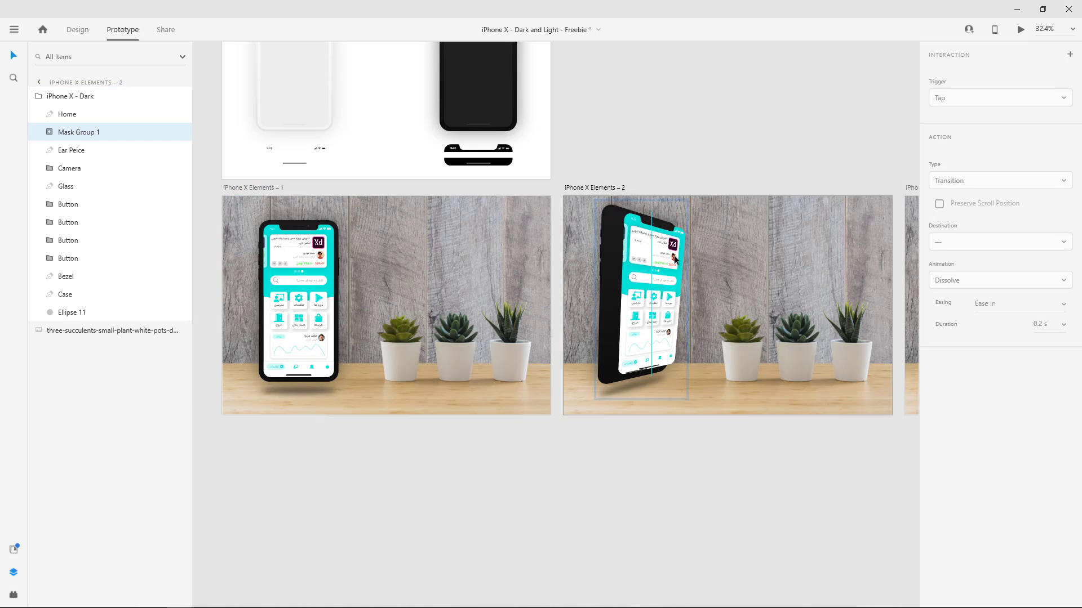
mouse_move(641, 259)
left_mouse_down()
mouse_move(699, 251)
mouse_move(613, 268)
mouse_move(637, 262)
left_mouse_up()
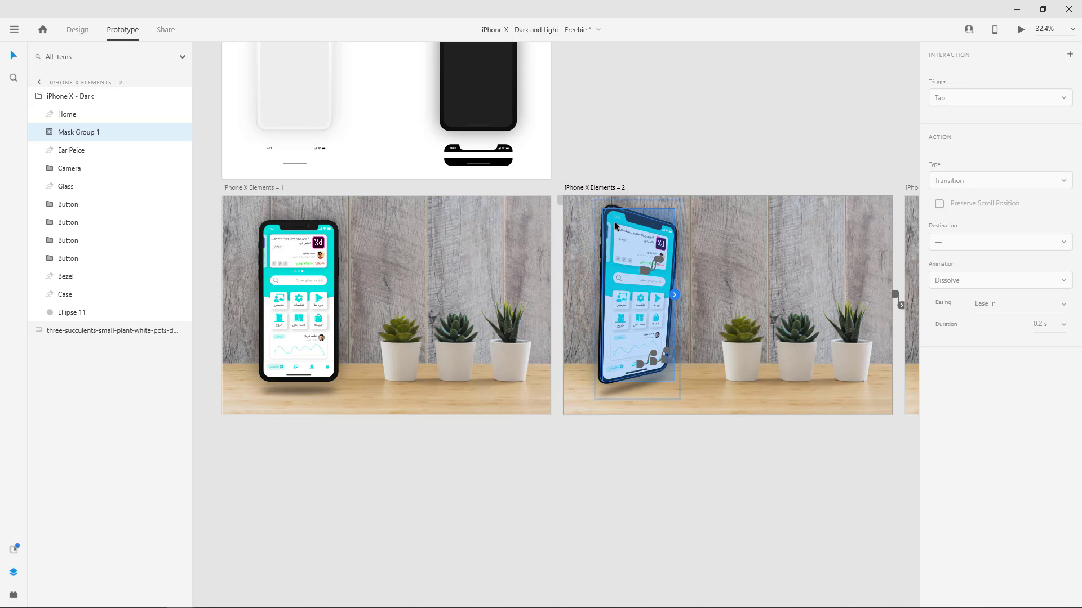
left_click(65, 97)
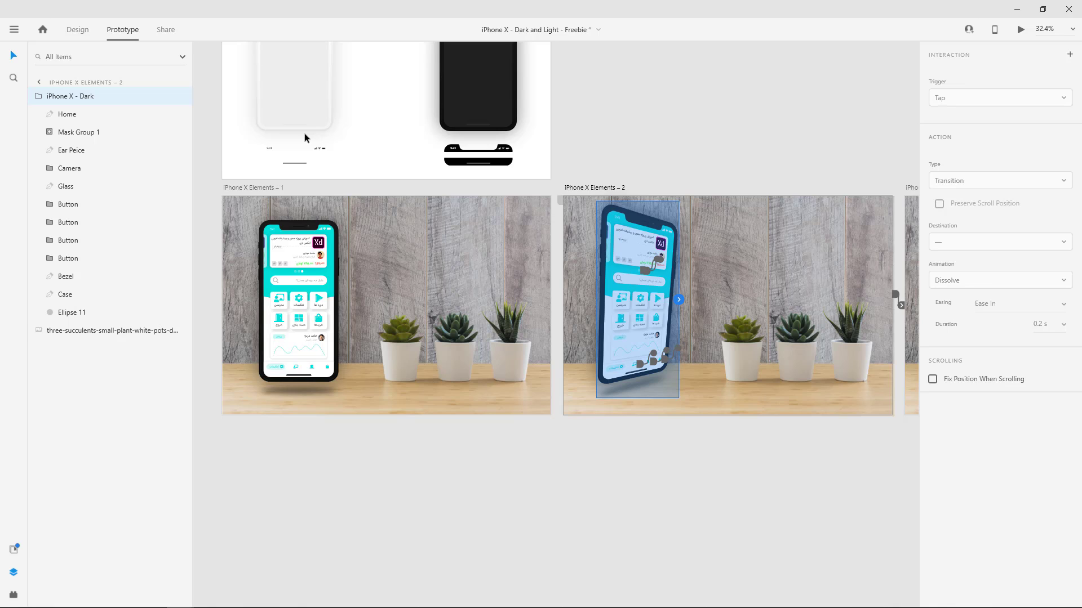
Review the MainMenu, iPhone X Elements and desk mockup artboards on the canvas.
scroll(559, 203, "up", 3)
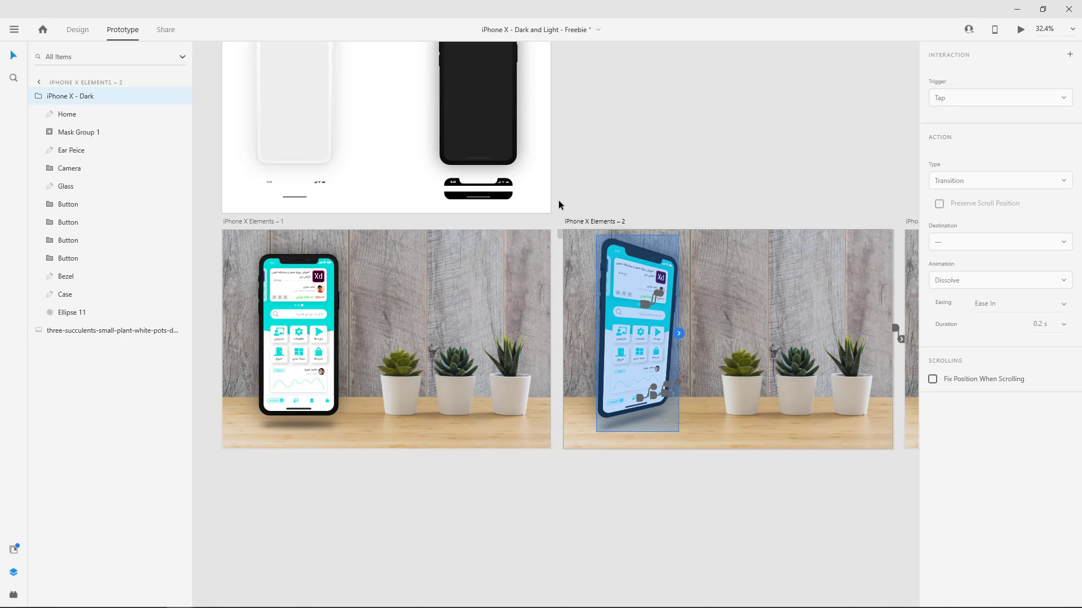
scroll(558, 200, "up", 3)
scroll(559, 200, "down", 6)
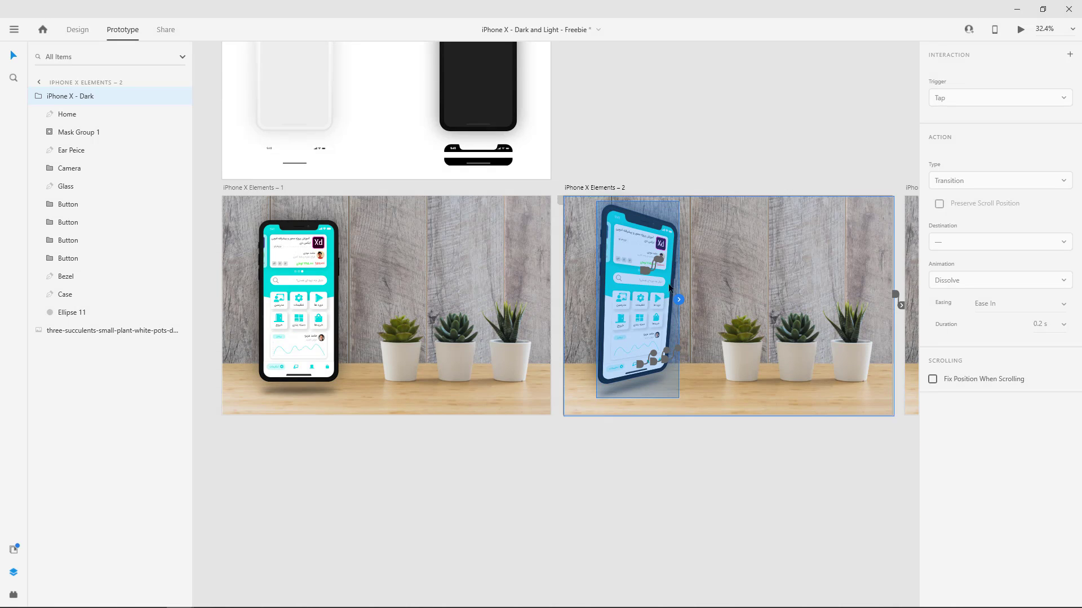
scroll(562, 246, "up", 3)
scroll(354, 141, "up", 10)
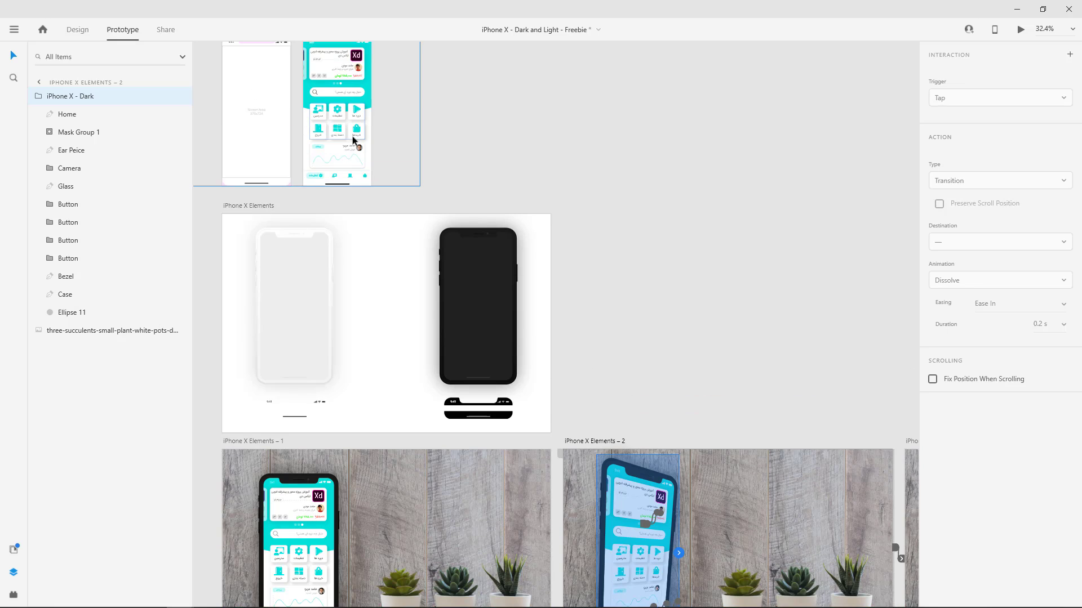
scroll(356, 147, "down", 2)
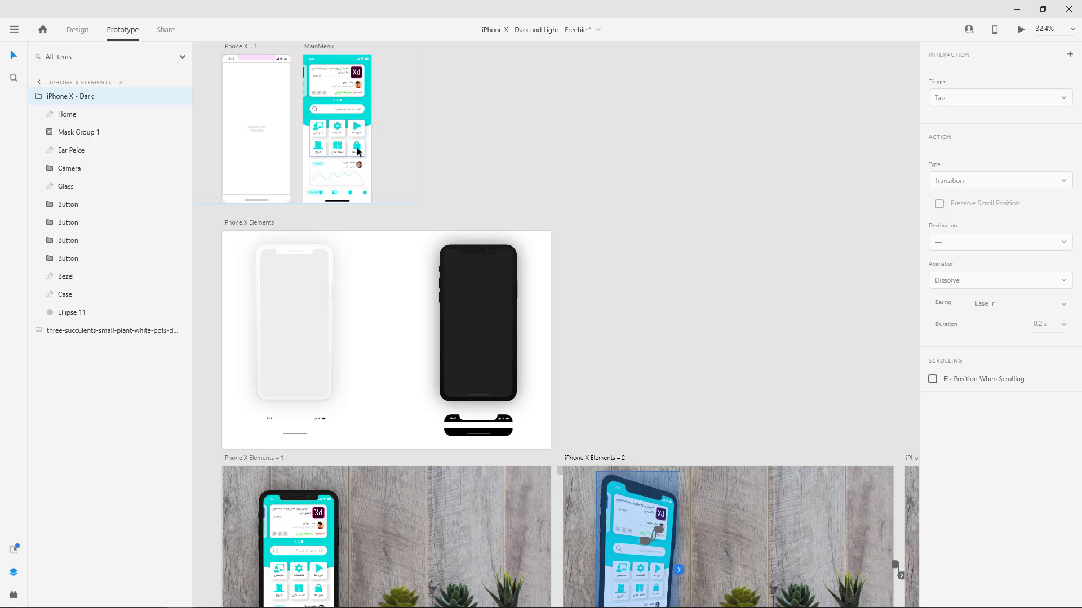
scroll(359, 151, "down", 3)
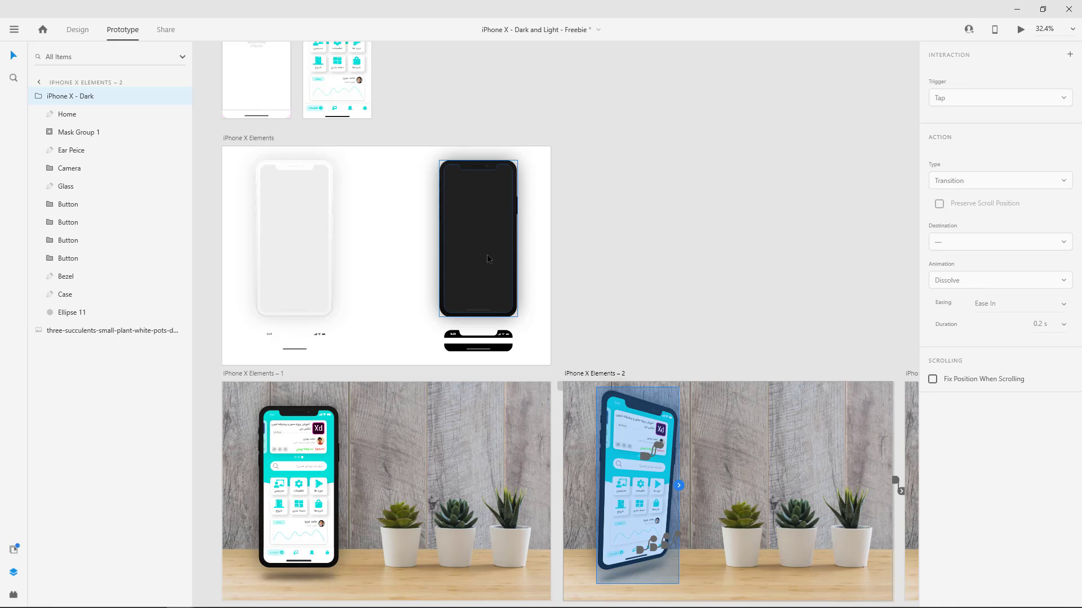
scroll(488, 253, "up", 3)
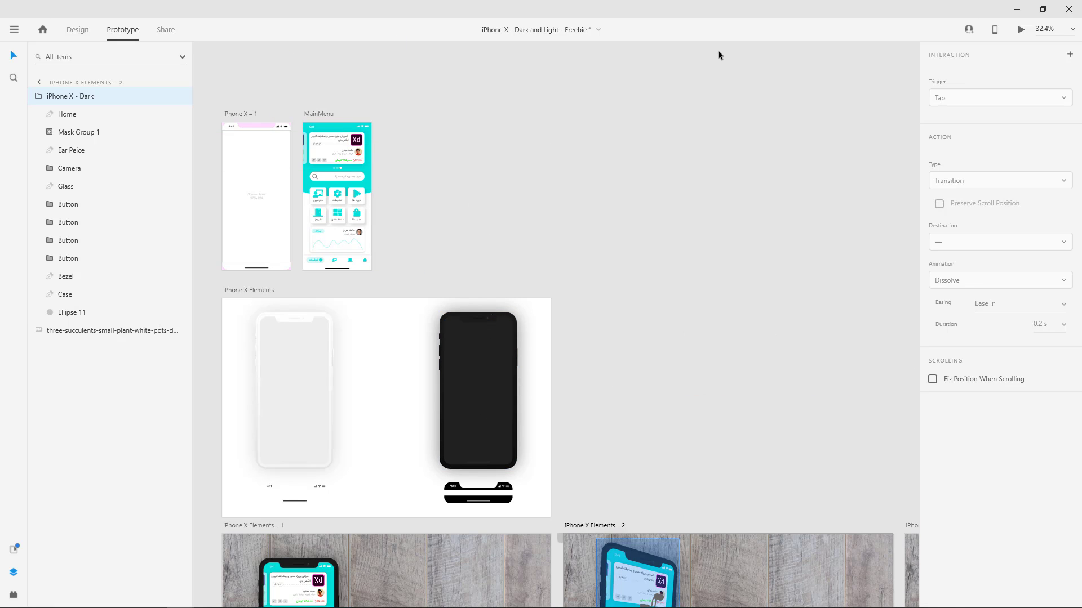
Close the iPhone X - Dark and Light - Freebie document without saving, and switch to the Advanced-Component-in-Xd-34 document.
left_click(1069, 10)
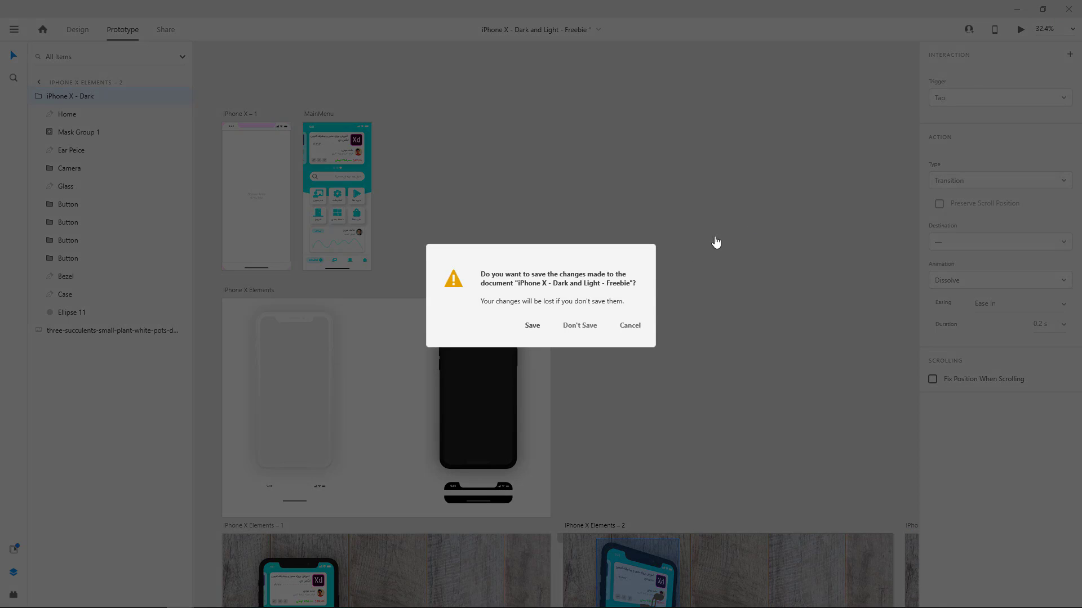
left_click(575, 331)
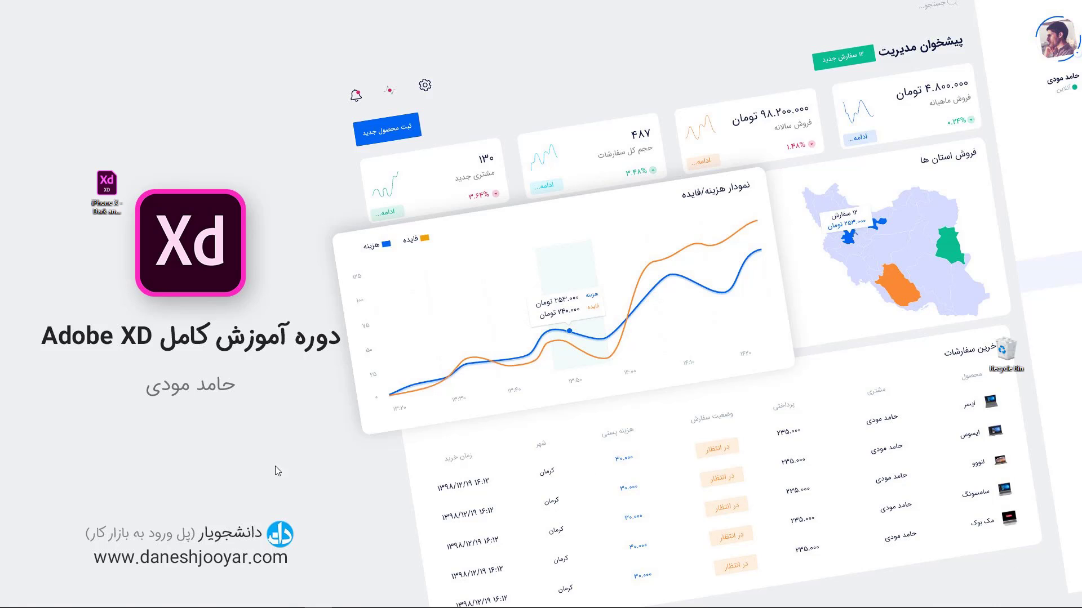
mouse_move(147, 603)
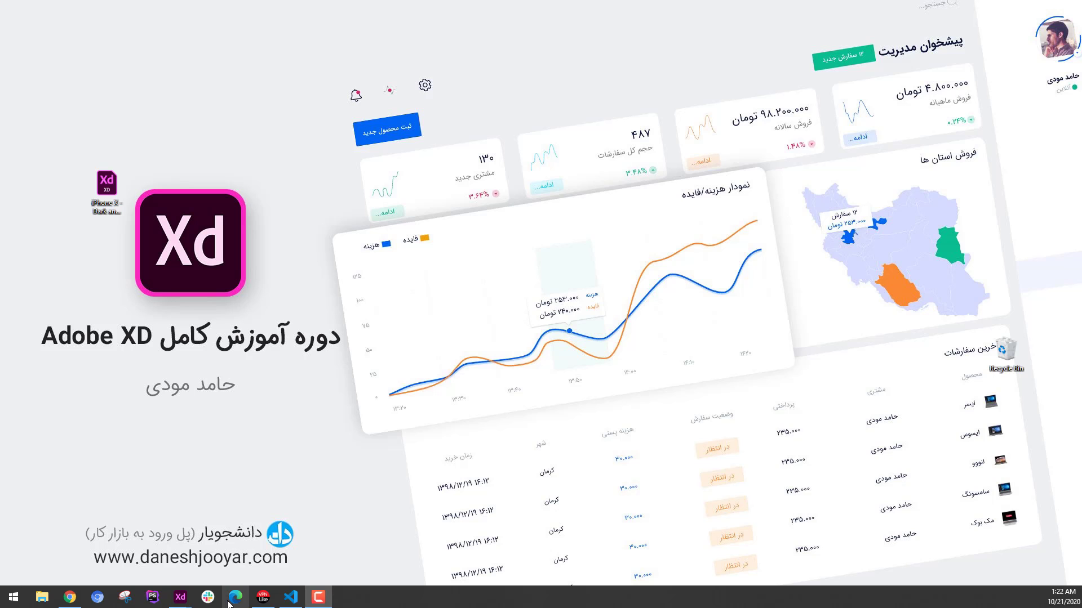
mouse_move(180, 604)
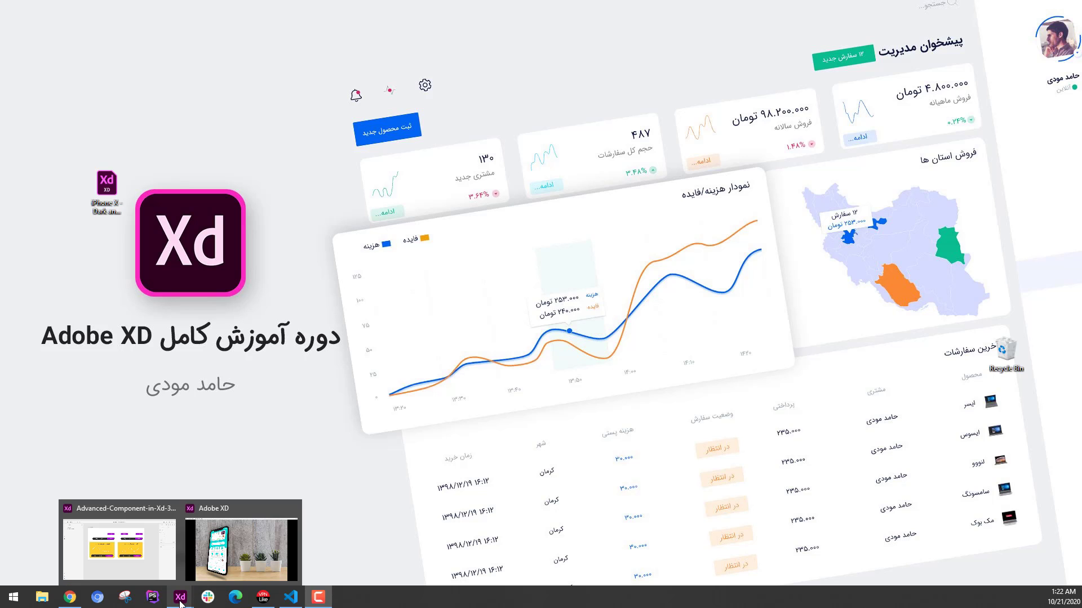
mouse_move(239, 555)
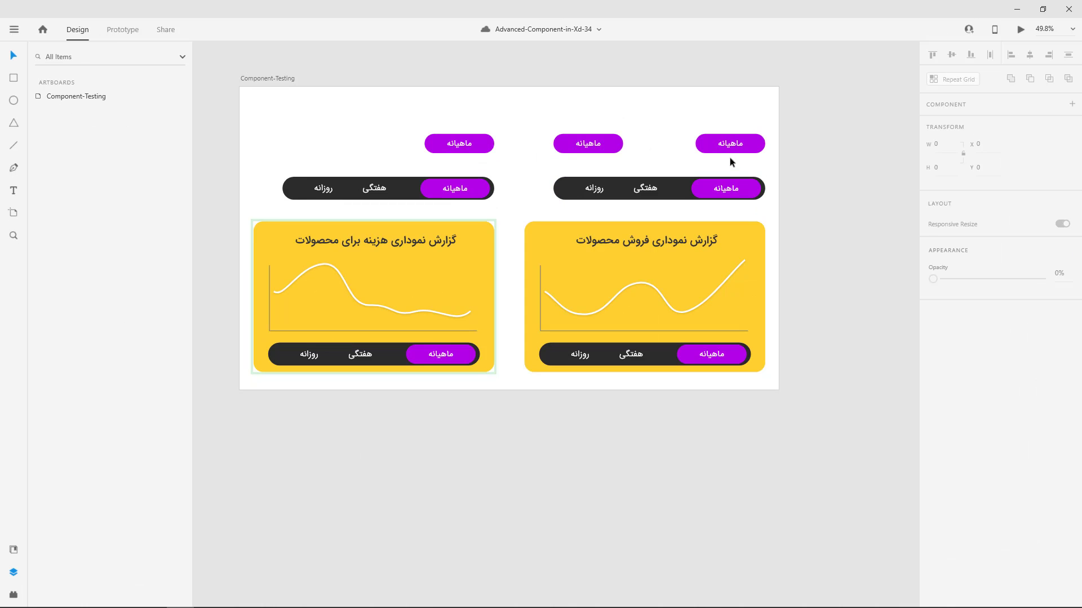
Inspect the main components of the purple button, the dark three-option bar and the yellow chart card.
left_click(754, 151)
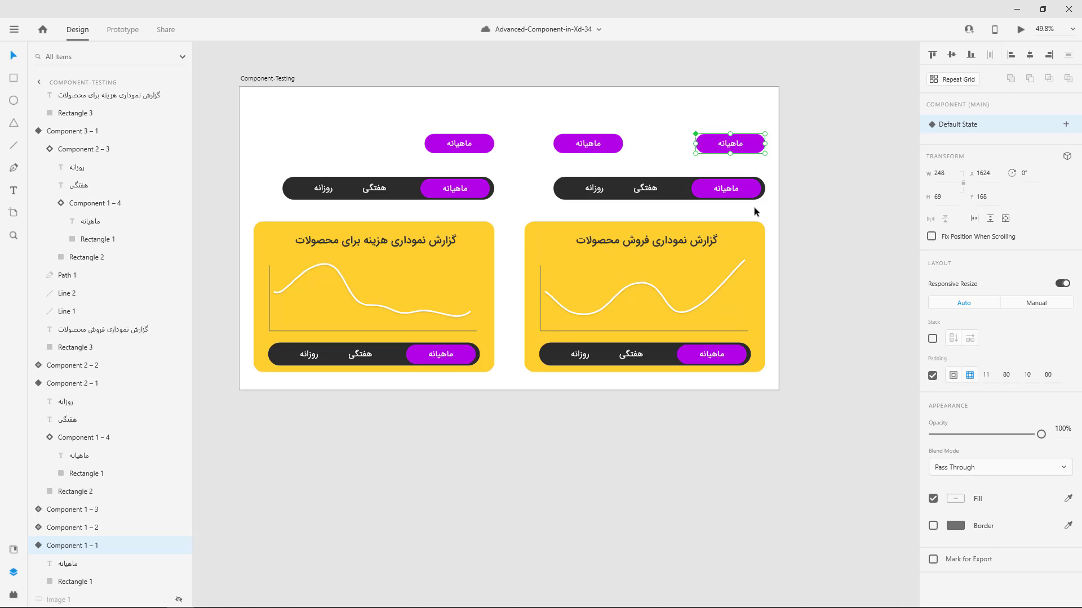
left_click(749, 192)
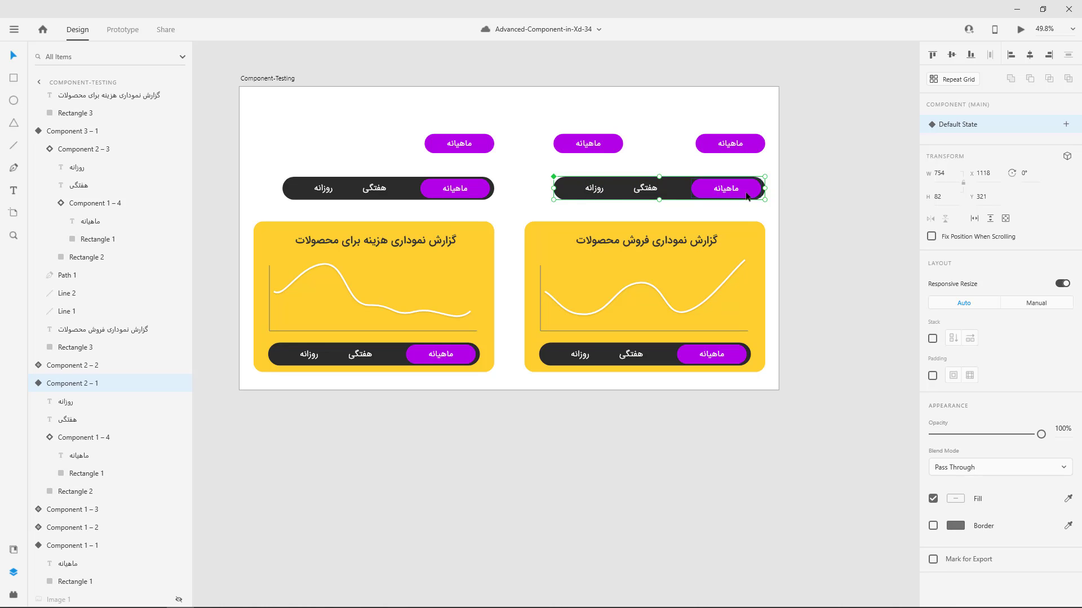
left_click(750, 231)
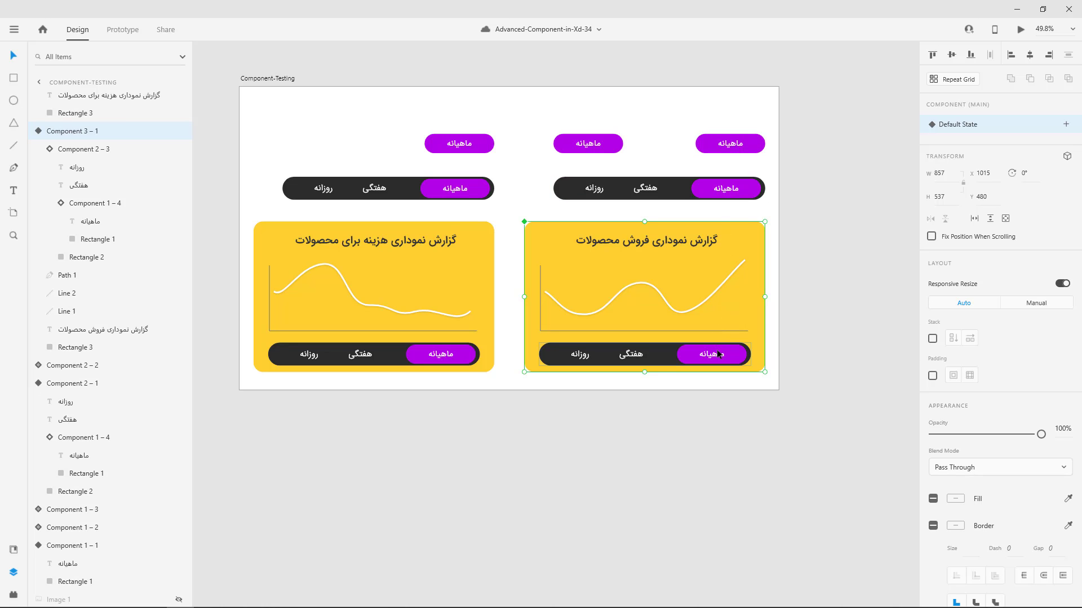
Change the fill of the background rectangle in the main button component, Component 1 – 1, to magenta pink.
double_click(752, 150)
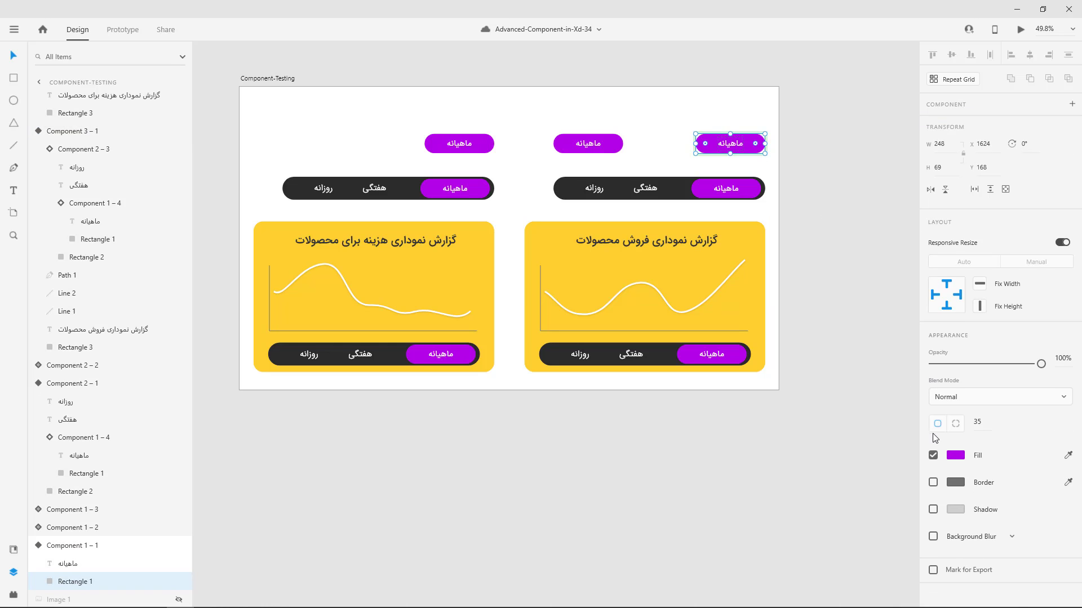
left_click(956, 457)
mouse_move(900, 414)
left_mouse_down()
mouse_move(900, 402)
mouse_move(901, 454)
mouse_move(896, 396)
left_mouse_up()
left_click(1005, 433)
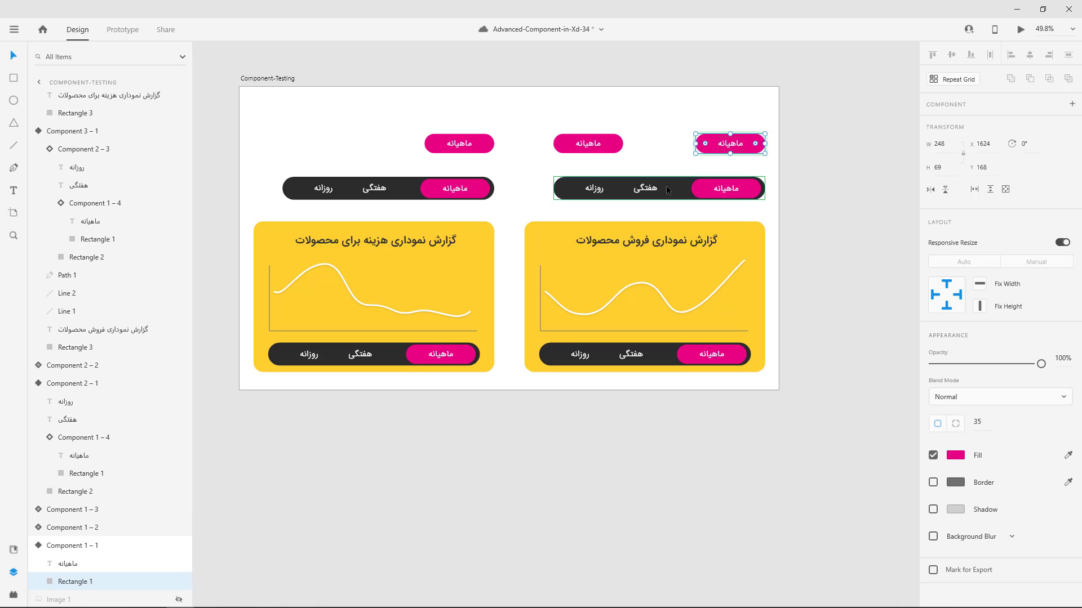
Change the fill of the nested button's rectangle in the main dark bar component, Component 2 – 1, to purple #8300E6.
left_click(751, 197)
double_click(751, 196)
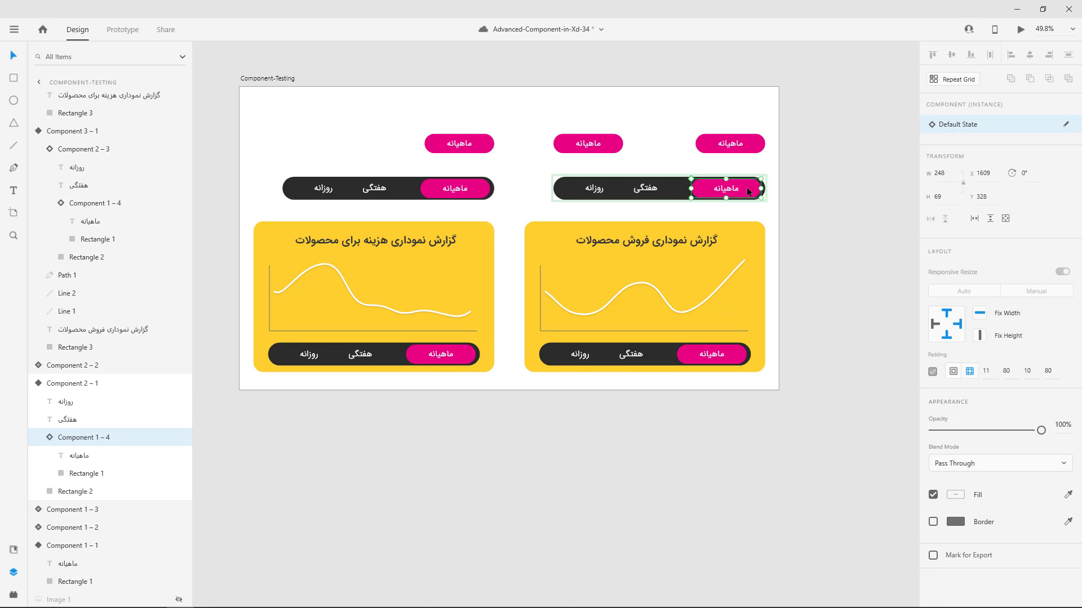
key("Escape")
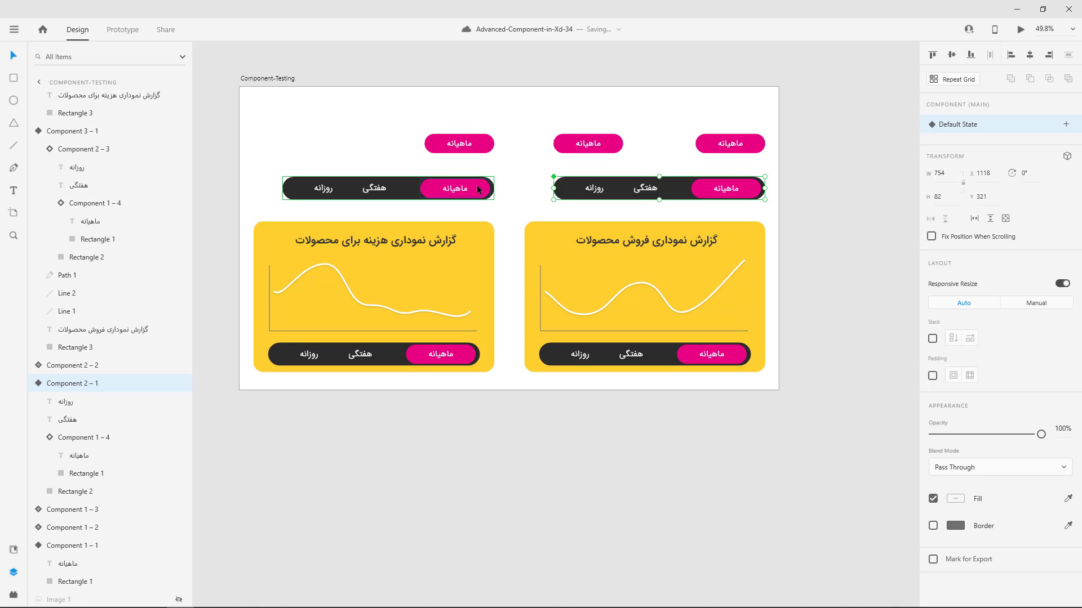
double_click(705, 189)
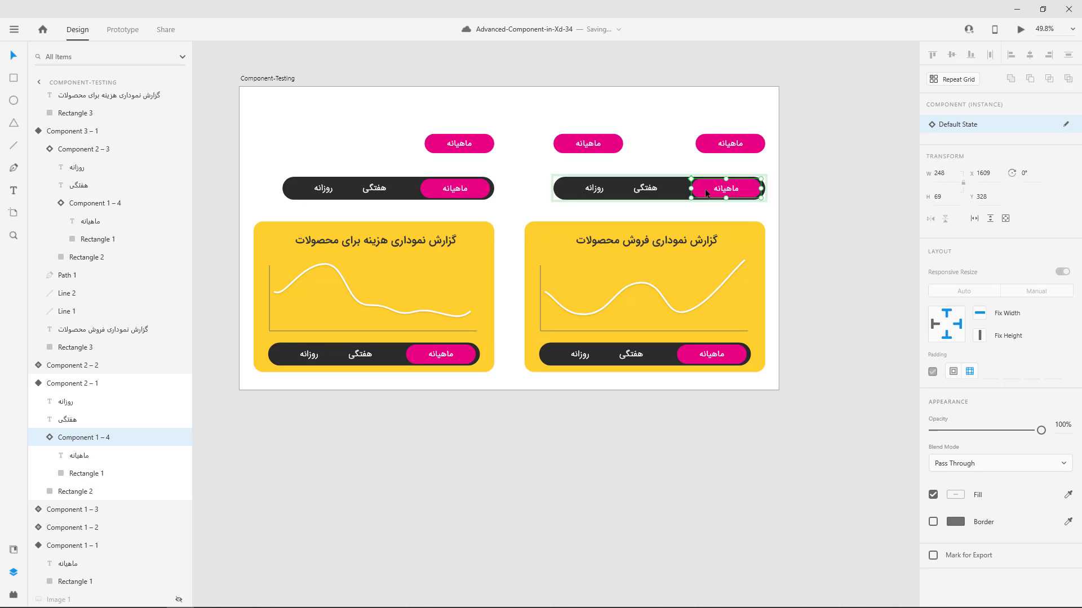
double_click(705, 188)
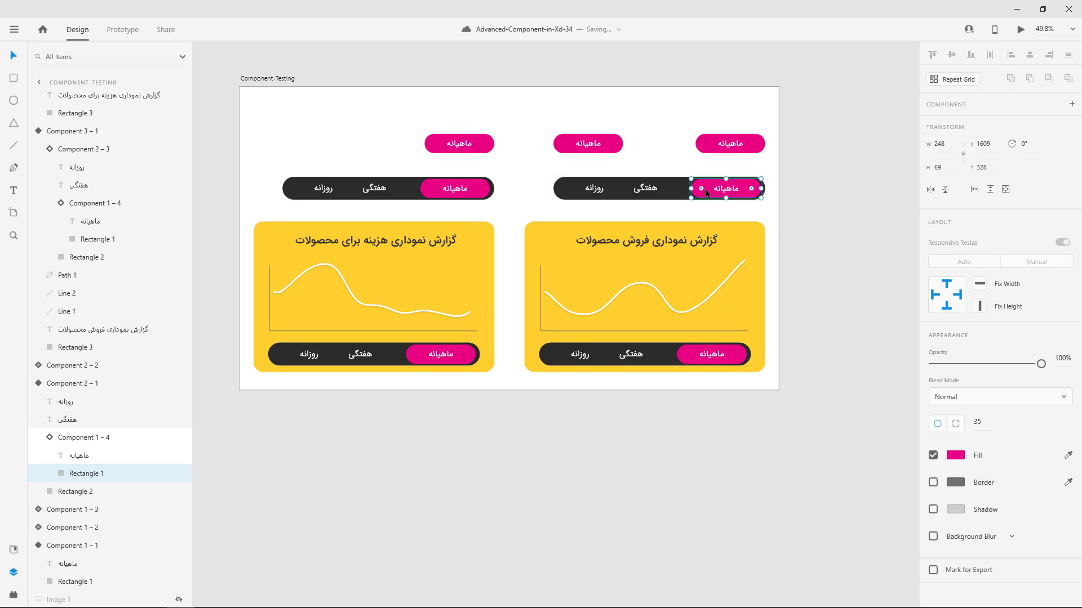
left_click(955, 454)
left_click(899, 409)
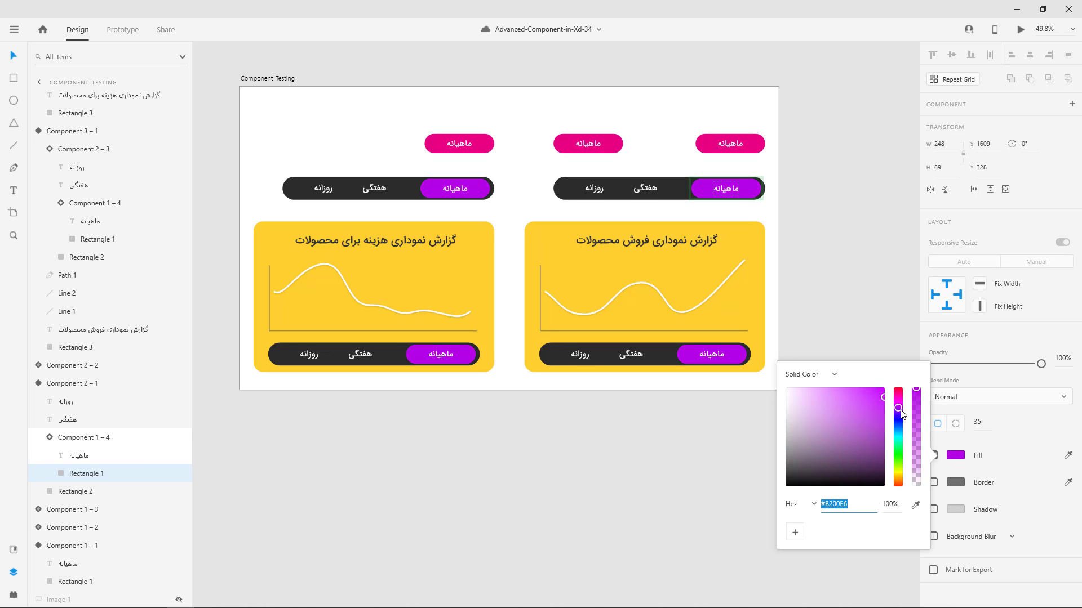
left_click_drag(901, 413, 901, 416)
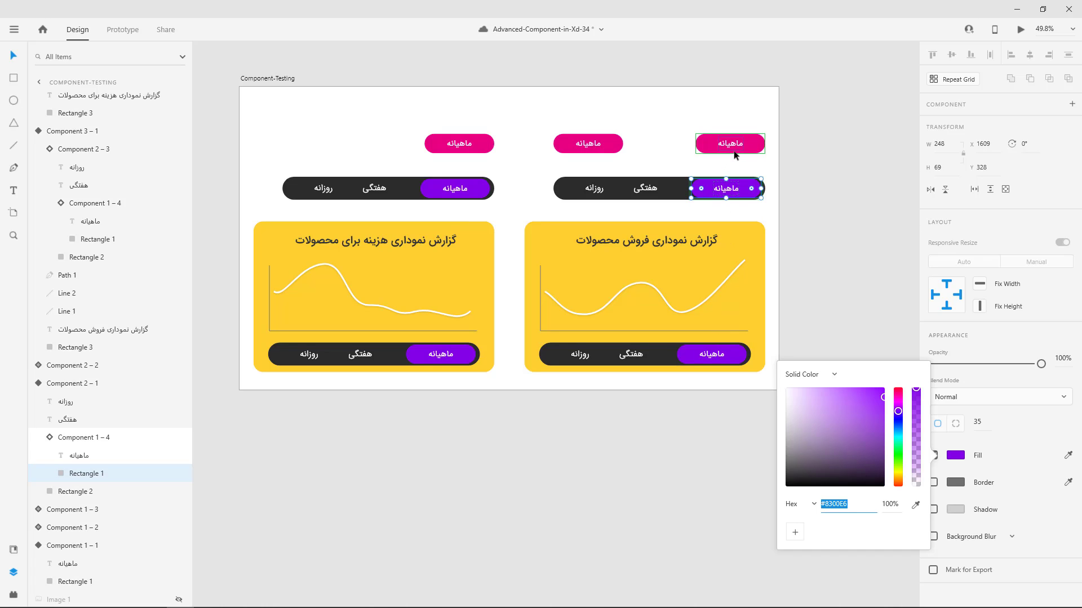
left_click(978, 345)
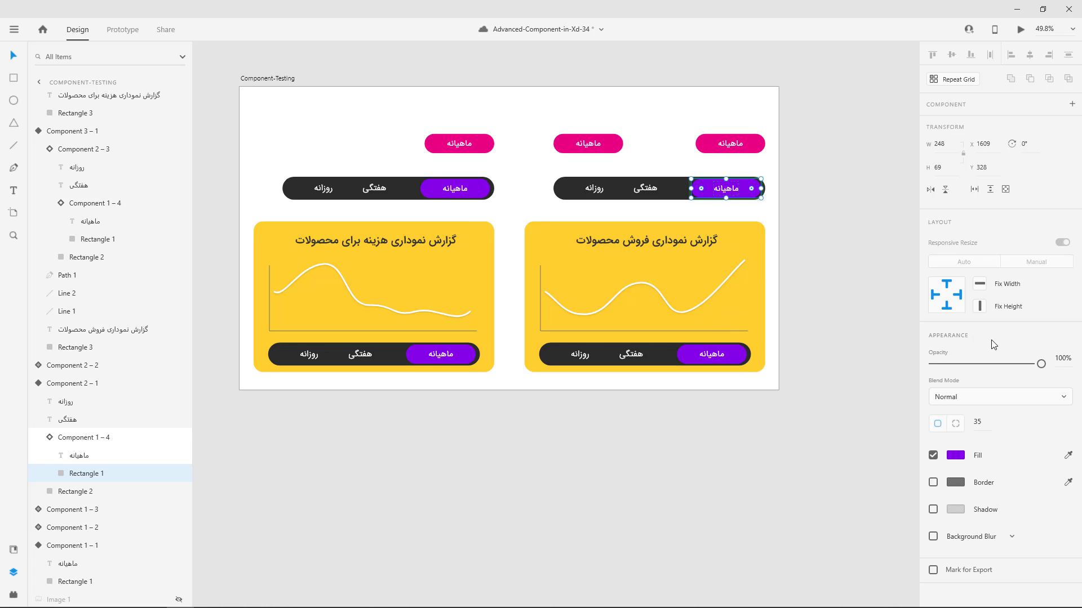
Change the fill of the nested button's rectangle in the main chart card, Component 3 – 1, to lime green #AAE600 and save the document.
left_click(731, 358)
double_click(731, 357)
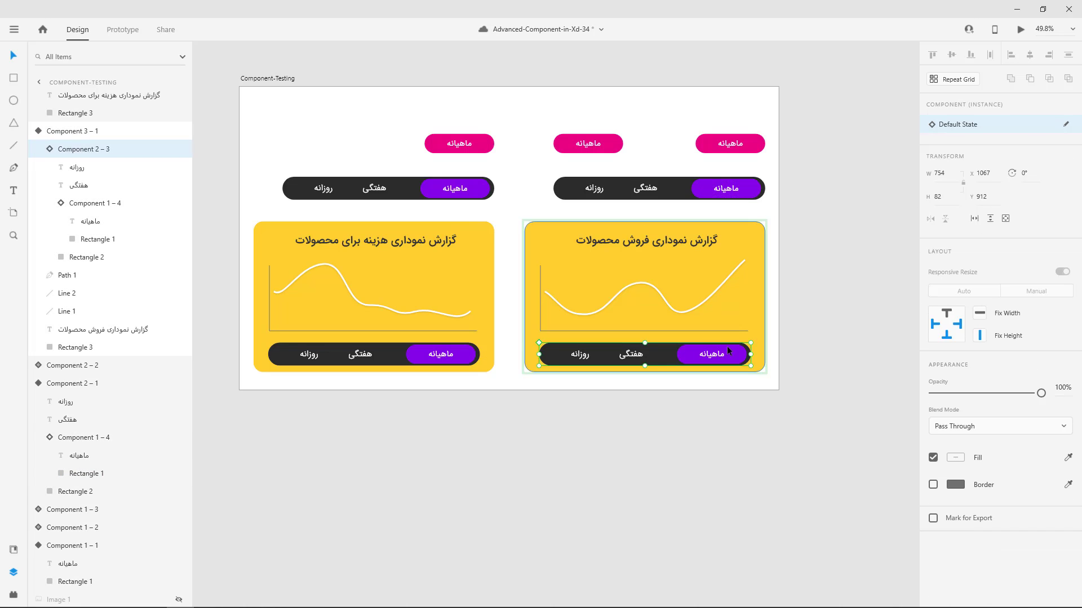
left_click(734, 355)
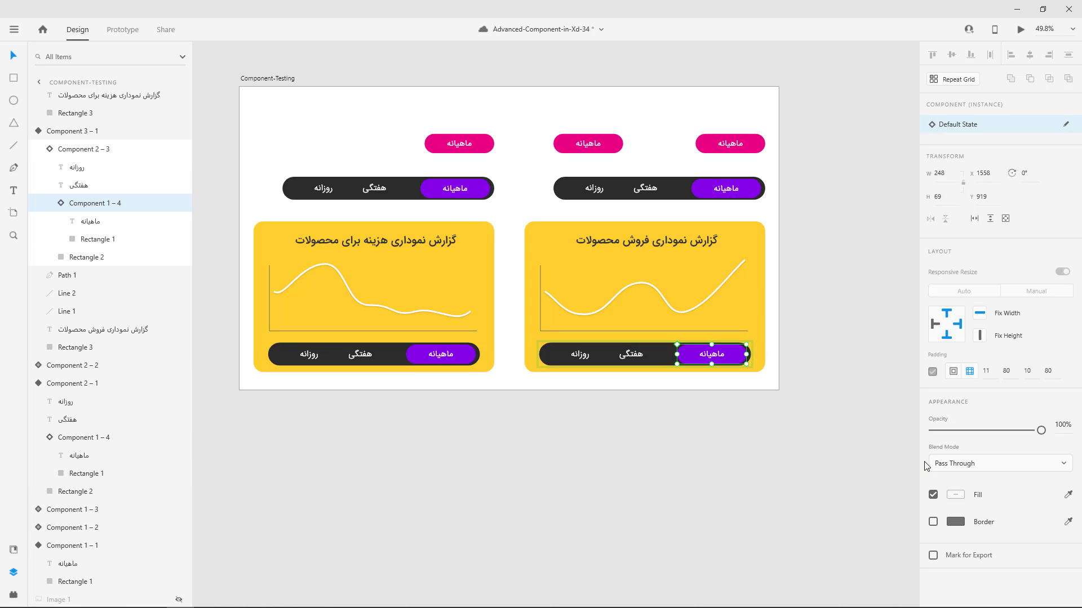
double_click(739, 360)
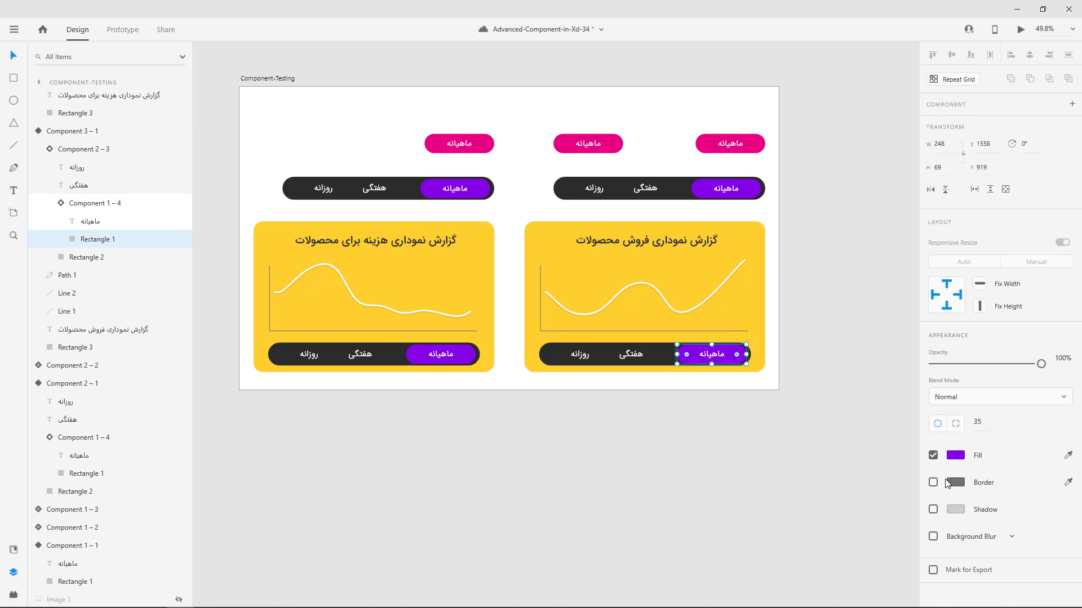
left_click(956, 456)
left_click_drag(899, 447, 902, 466)
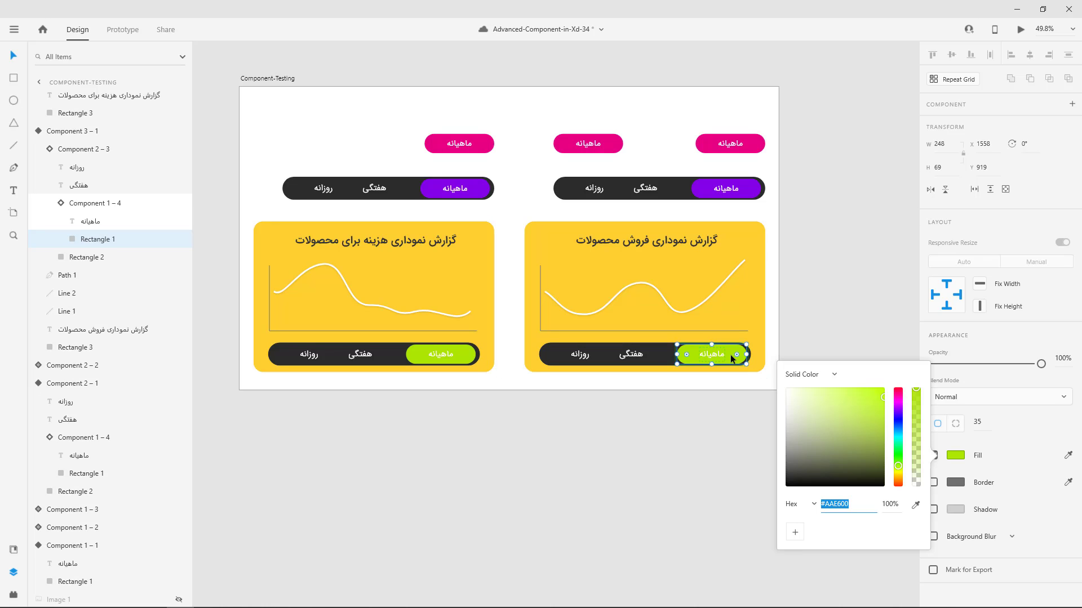
left_click(1016, 445)
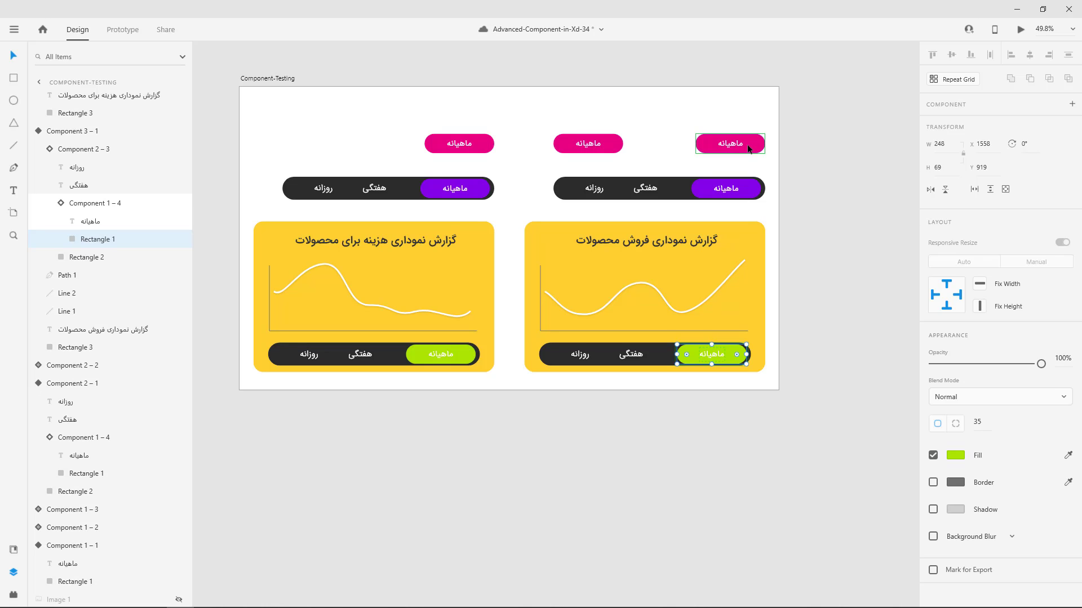
key("ctrl+s")
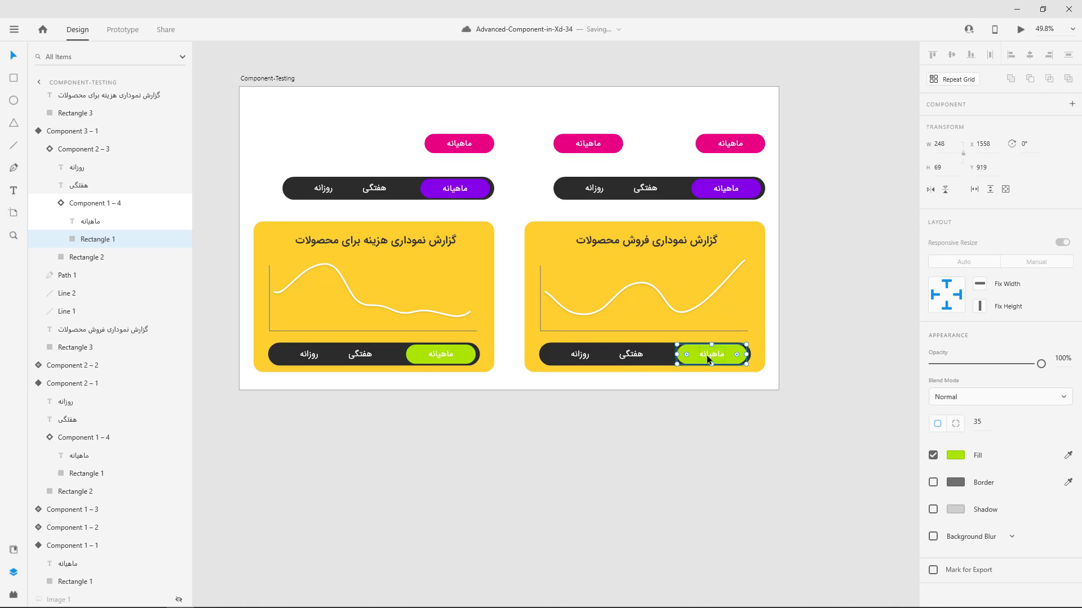
Inspect the main pink button's background rectangle and the nested button in the main dark bar component.
left_click(754, 145)
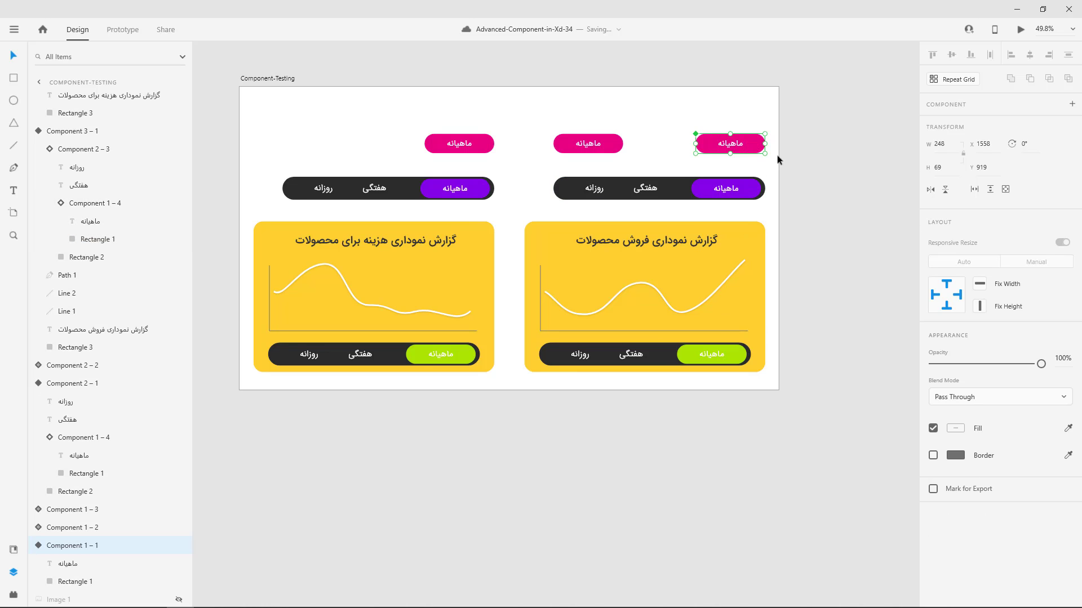
double_click(747, 142)
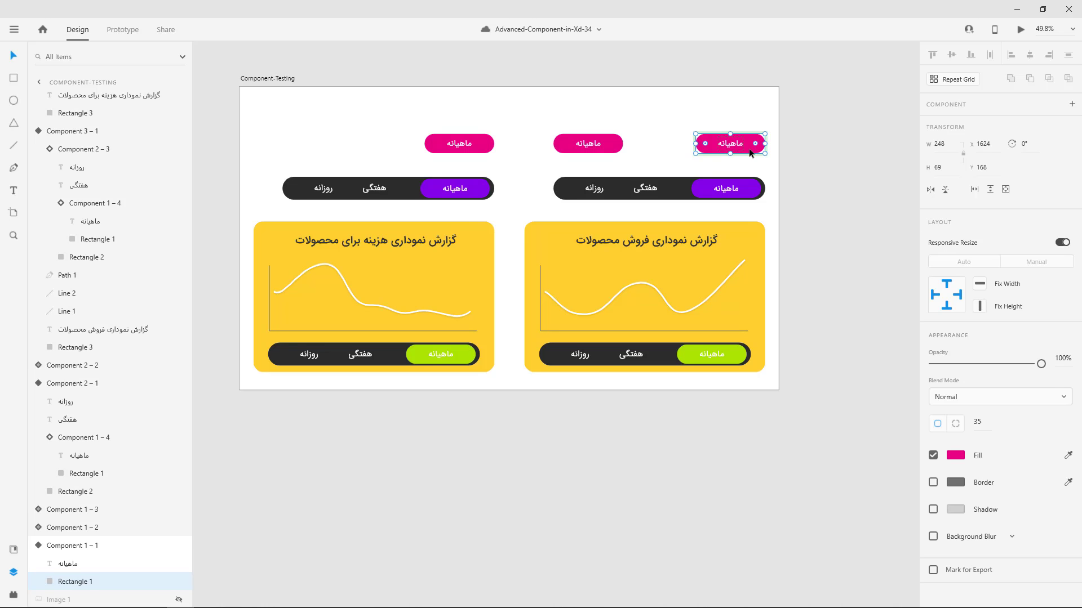
double_click(744, 191)
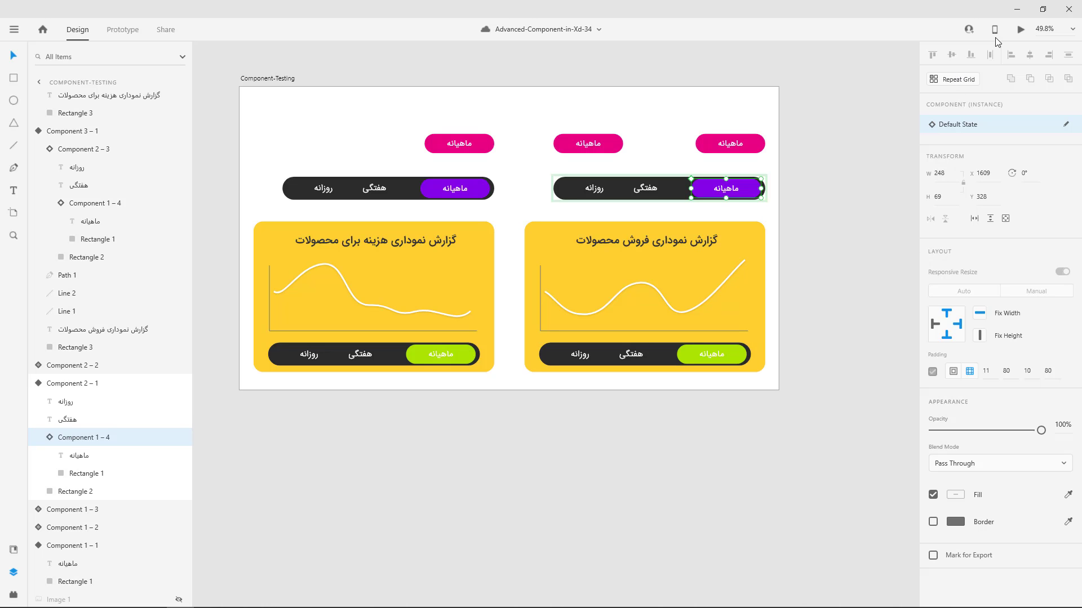
Close the Advanced-Component-in-Xd-34 document and switch to the untitled document with the Web 1920 – 1 artboard.
left_click(1069, 10)
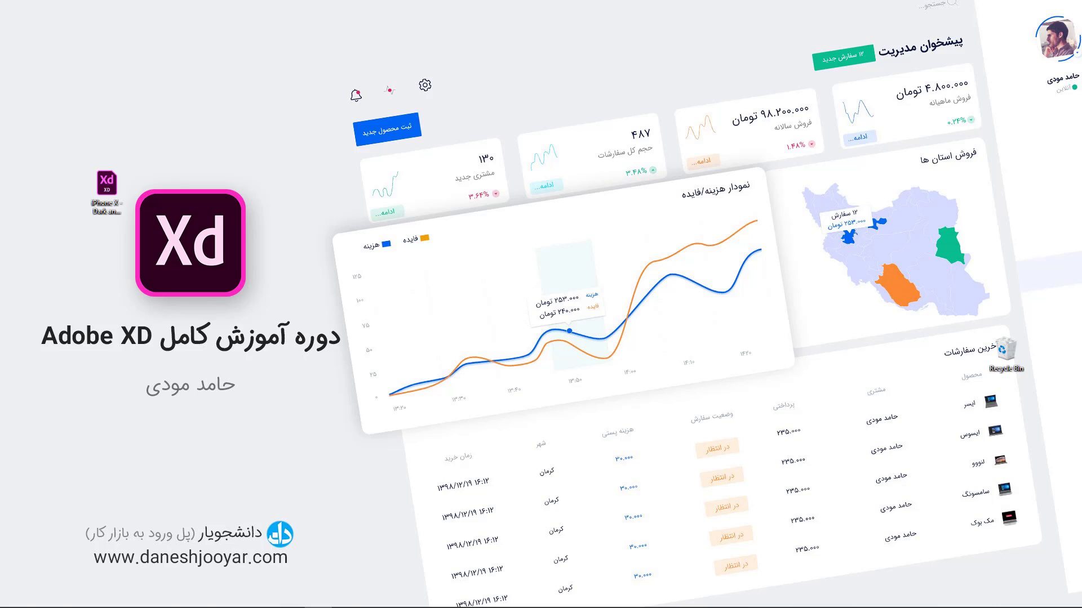
mouse_move(153, 605)
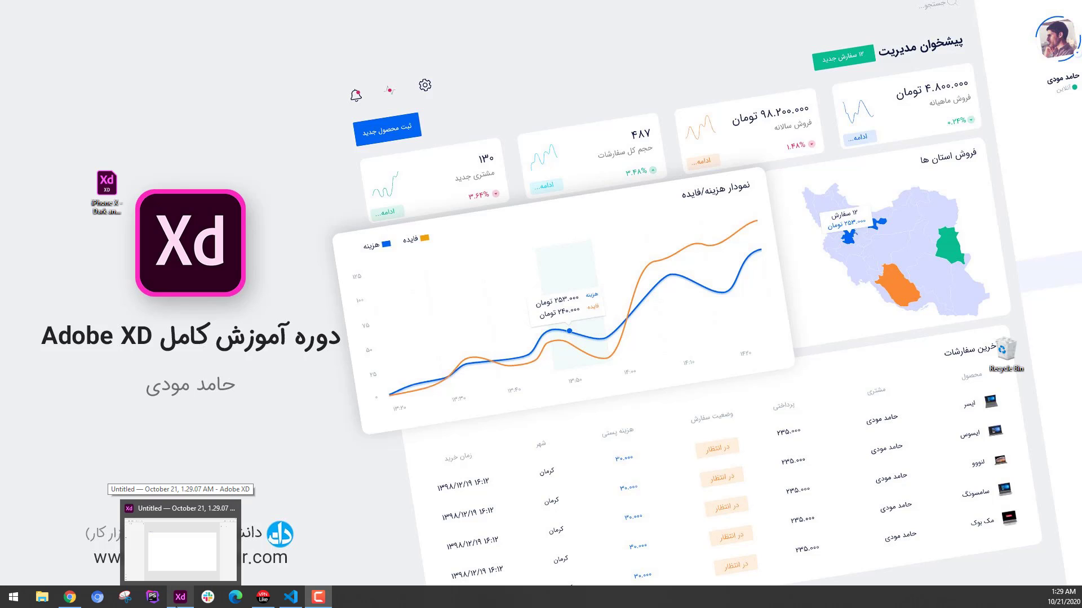
left_click(177, 605)
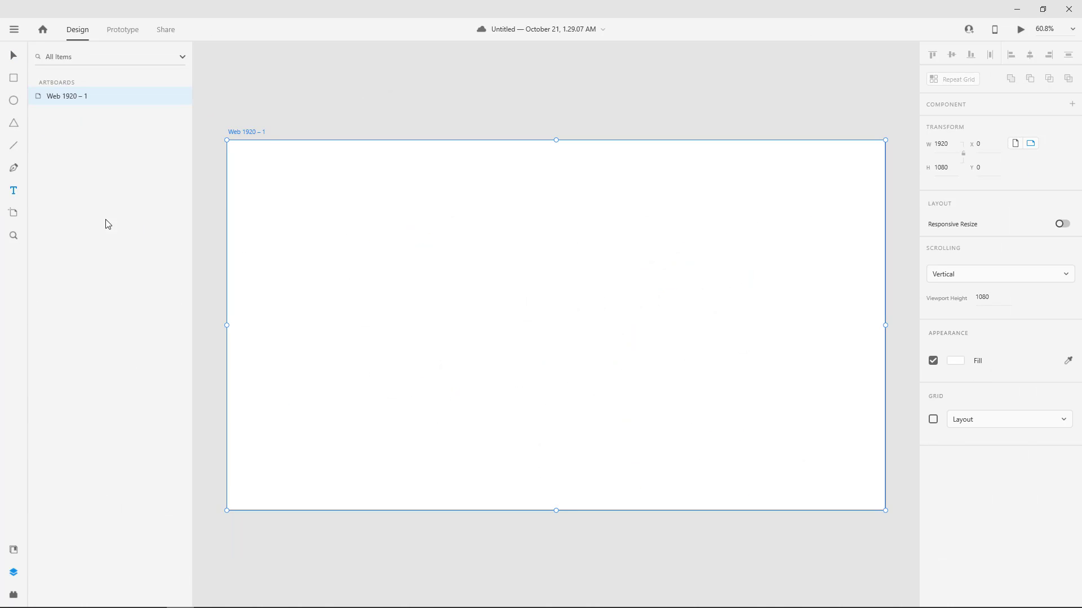
Start a text object in the upper-right area of the Web 1920 – 1 artboard and set its font size to 40.
left_click(844, 243)
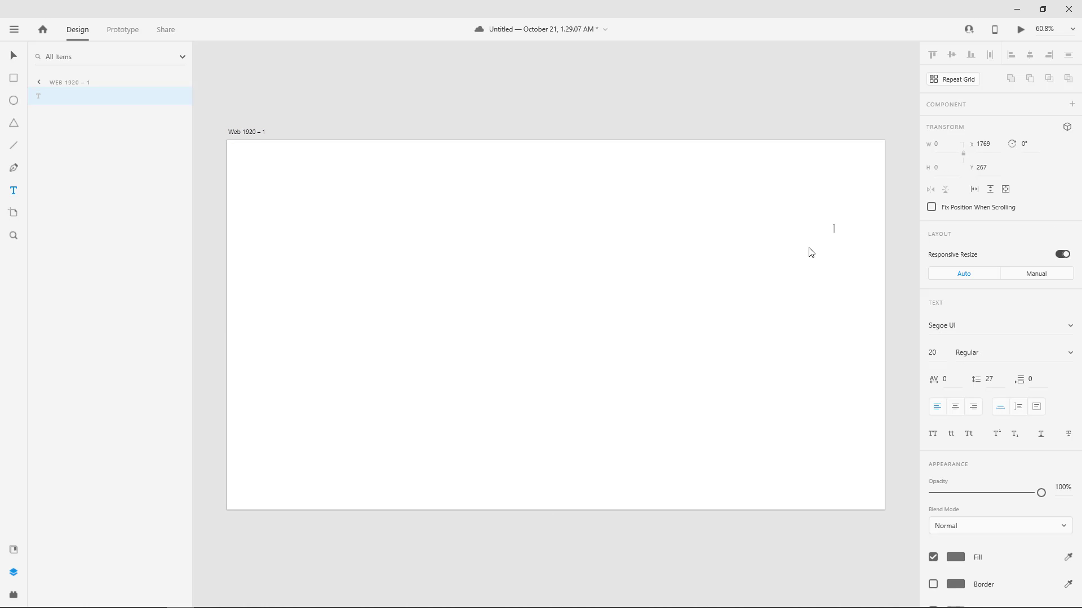
left_click(933, 352)
type("40")
key("Return")
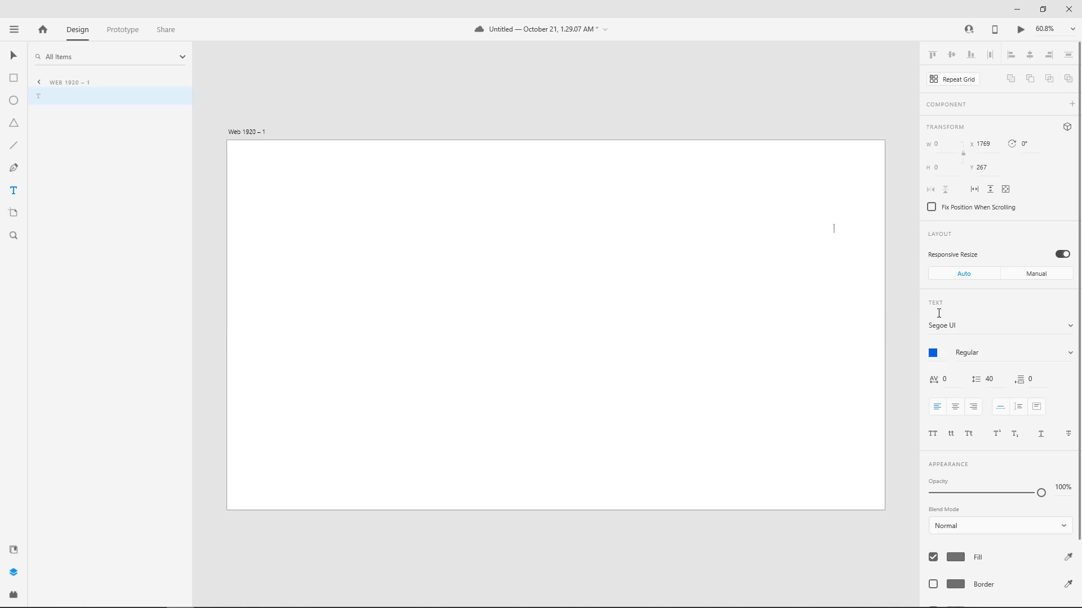
Set the text's font family to IRANSans.
left_click(961, 325)
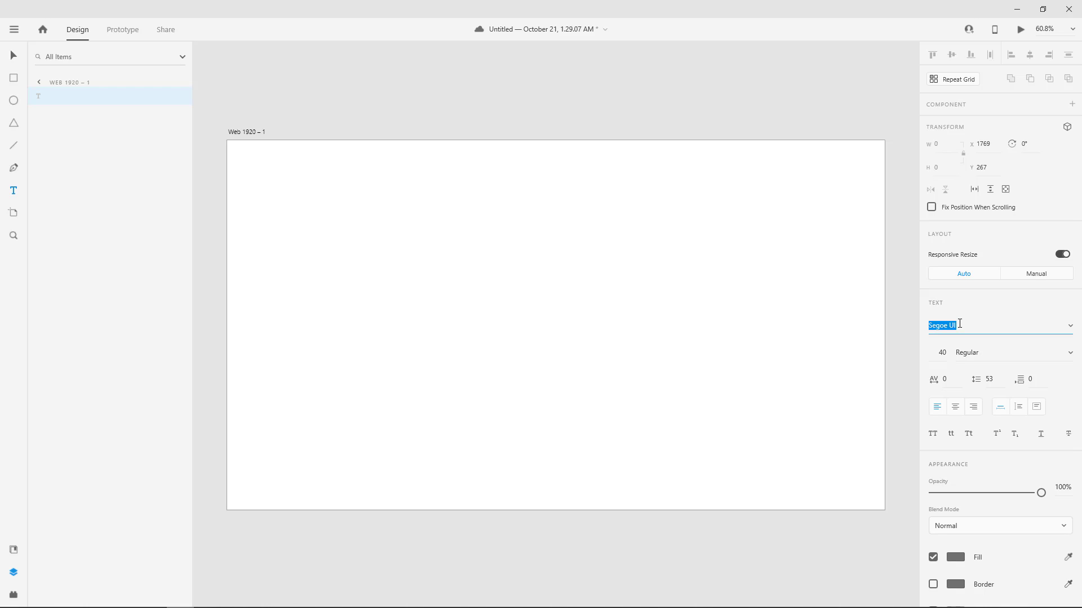
type("Gقشف")
key("ctrl+a")
type("Iran")
key("BackSpace")
key("BackSpace")
key("BackSpace")
type("r")
key("Return")
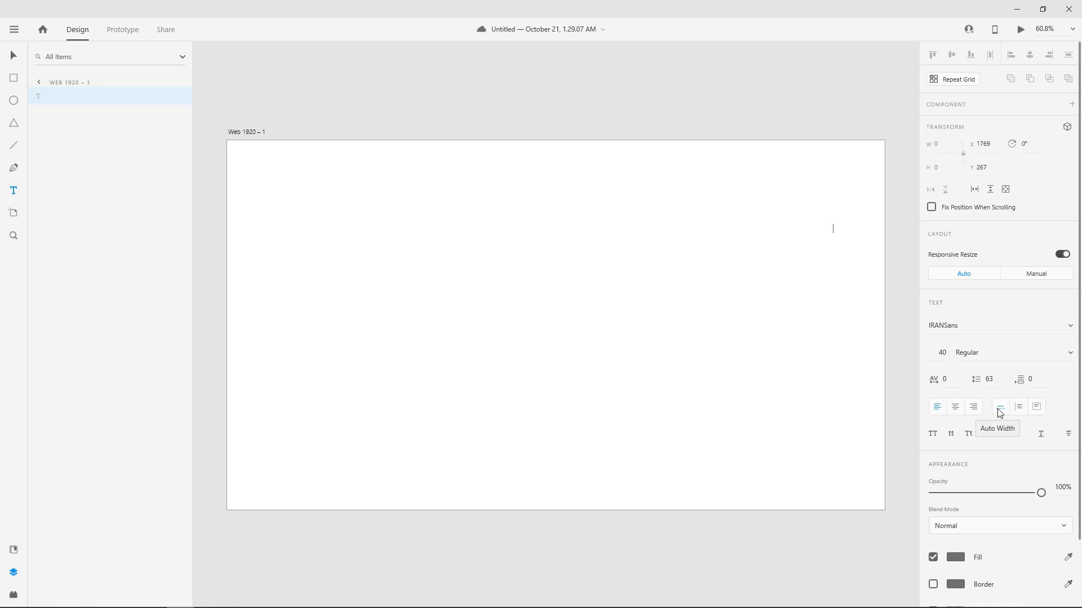
Enter a line of random trial characters, set the text alignment to right, and clear the trial characters.
type("lkajsdflkj;alskd")
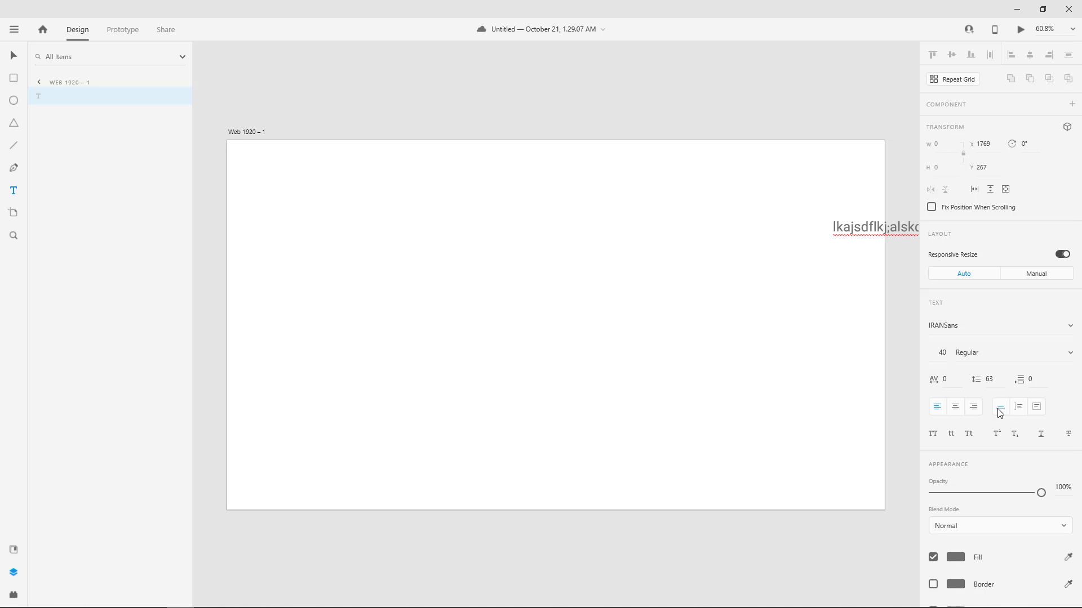
key("ctrl+a")
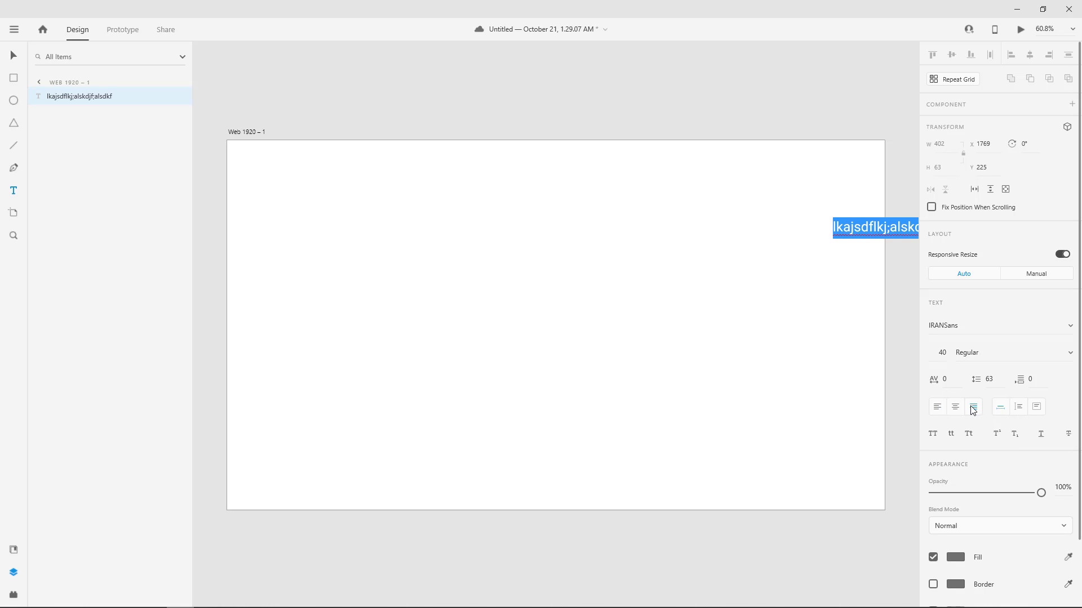
key("BackSpace")
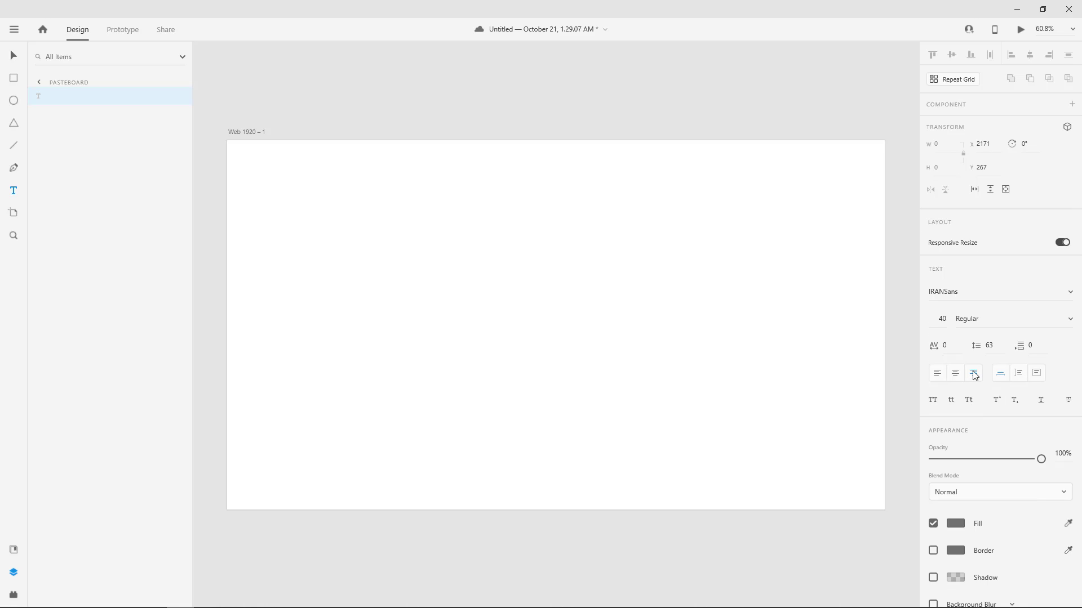
Place a new text reading "سلام با ادوبی" in the upper-right area of the artboard.
left_click(826, 248)
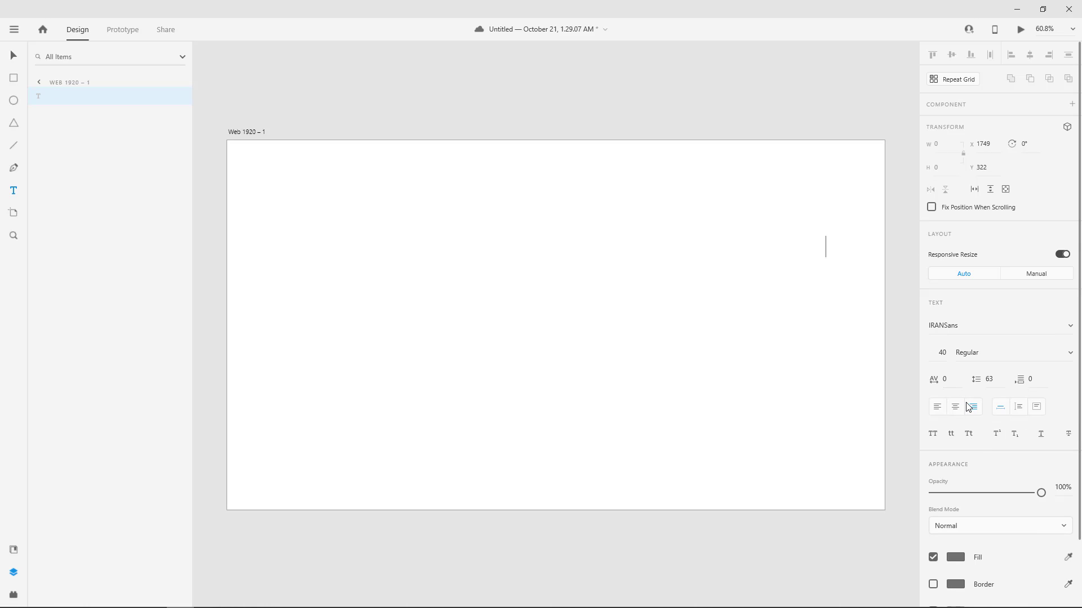
type("سلام و")
key("BackSpace")
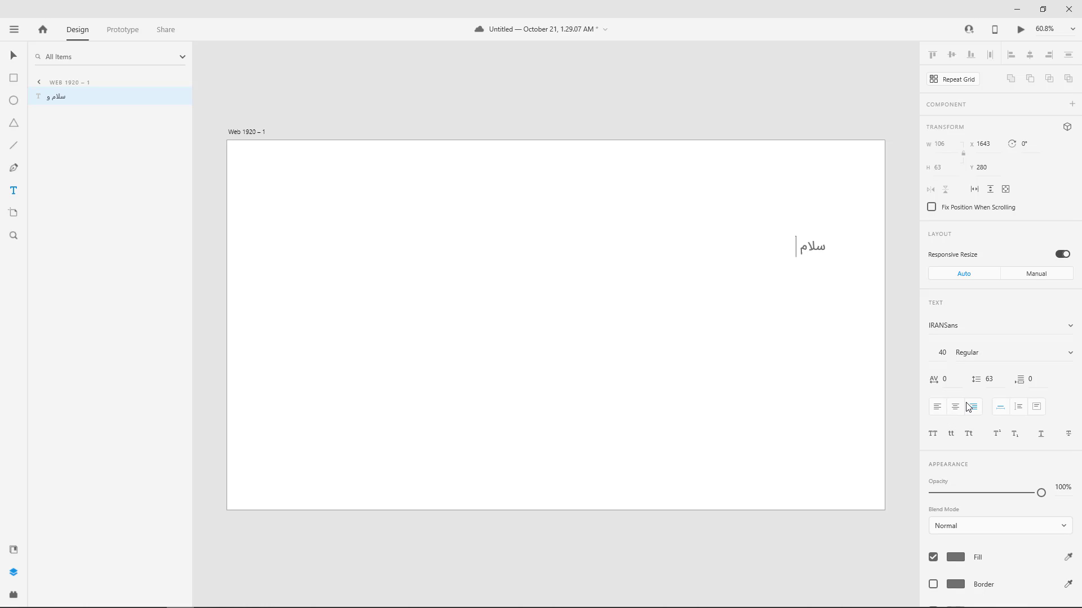
type("با ادوبی")
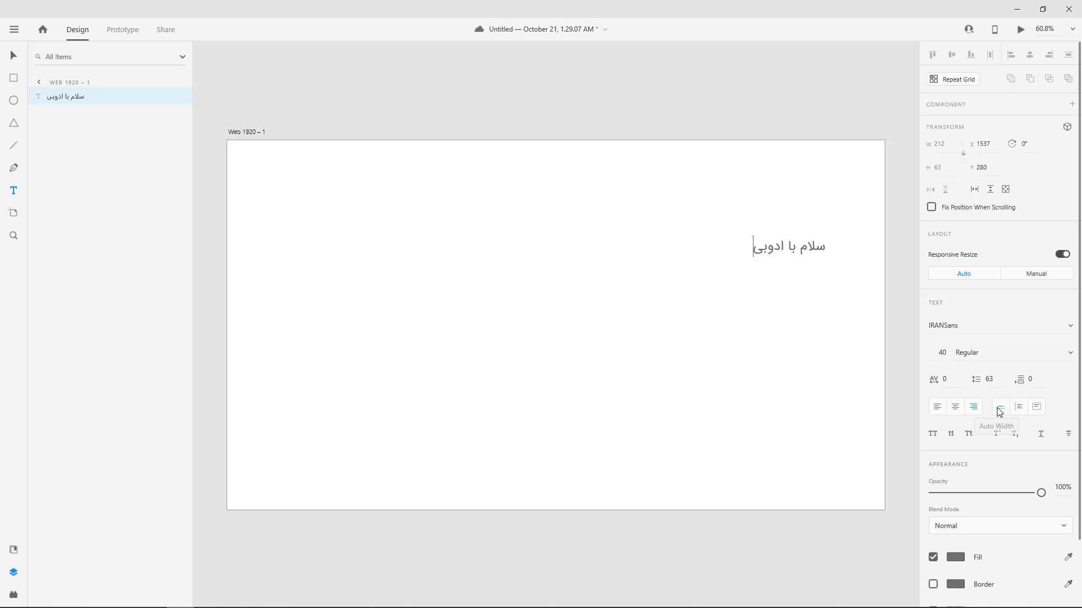
Switch the text to Fixed Size and enlarge its box to about 489 wide and 271 high.
left_click(1037, 409)
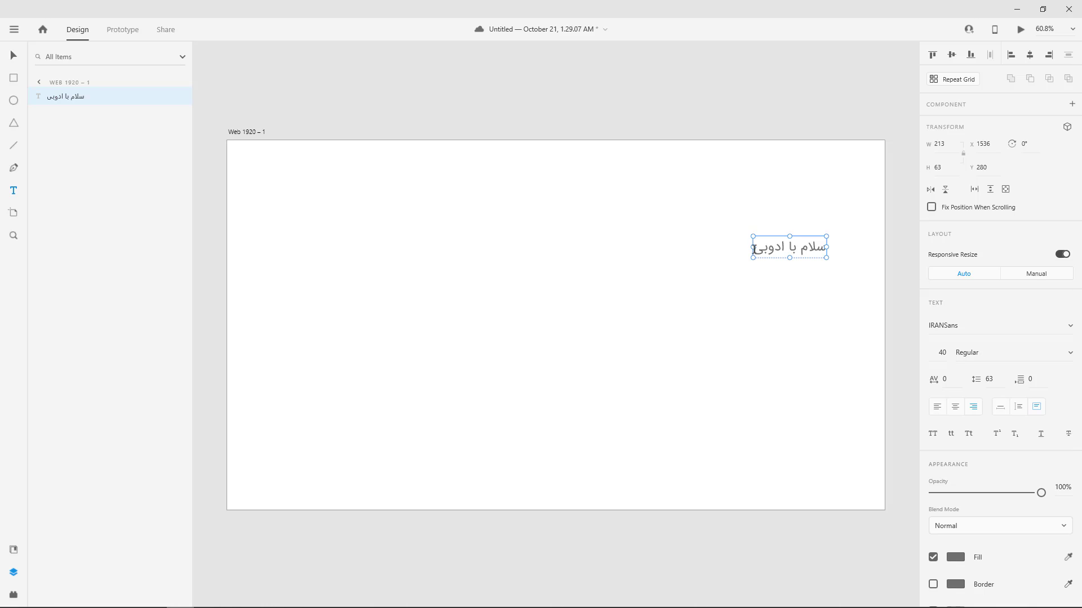
left_click_drag(753, 246, 658, 246)
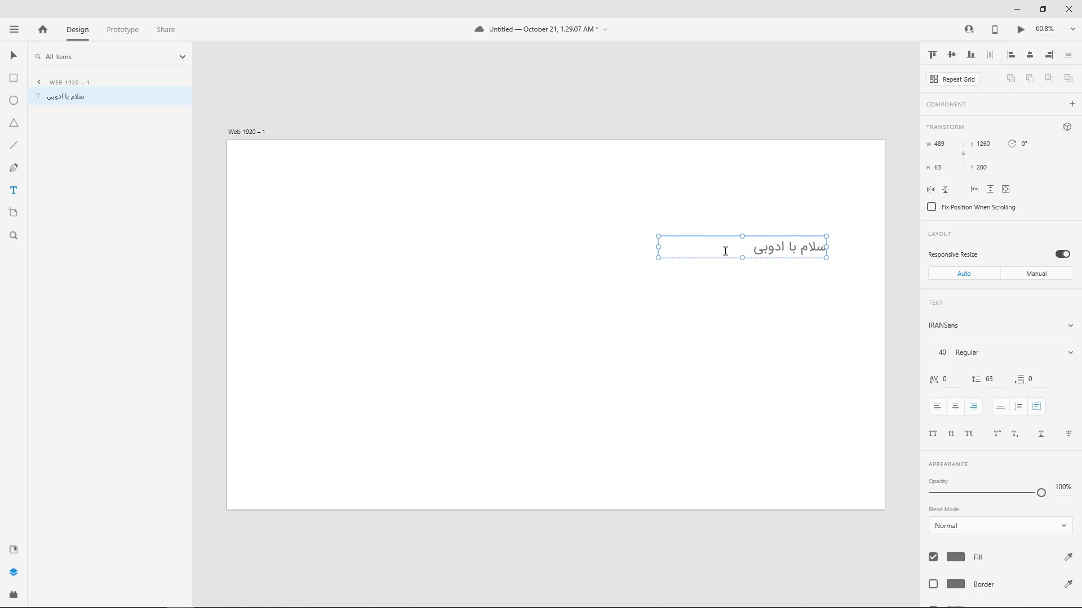
left_click_drag(743, 258, 745, 330)
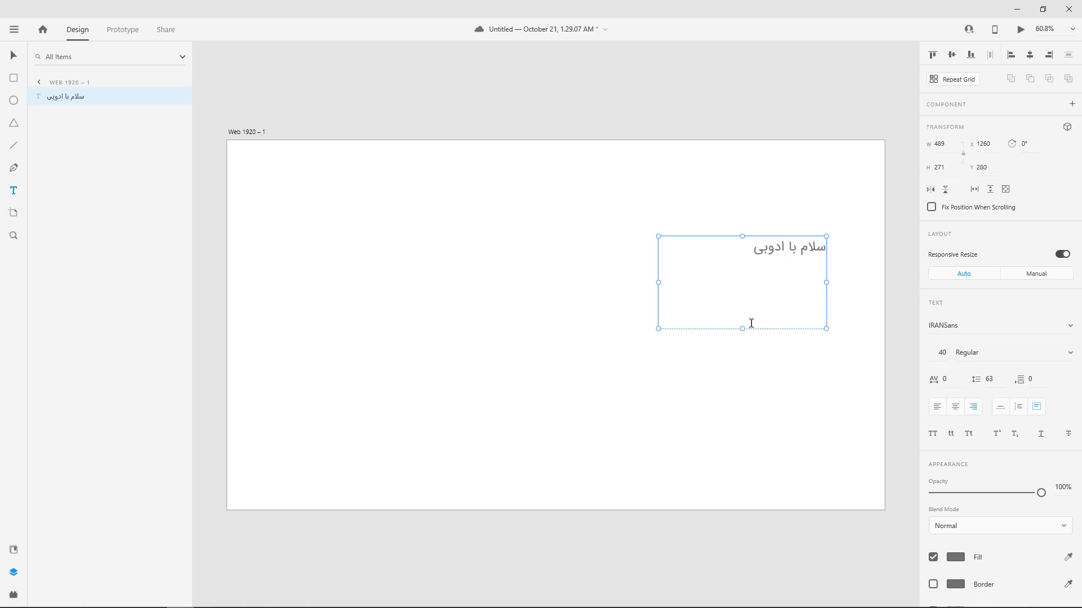
Switch the "سلام با ادوبی" text box from Fixed Size to Auto Height so it shrinks to its single line.
double_click(743, 329)
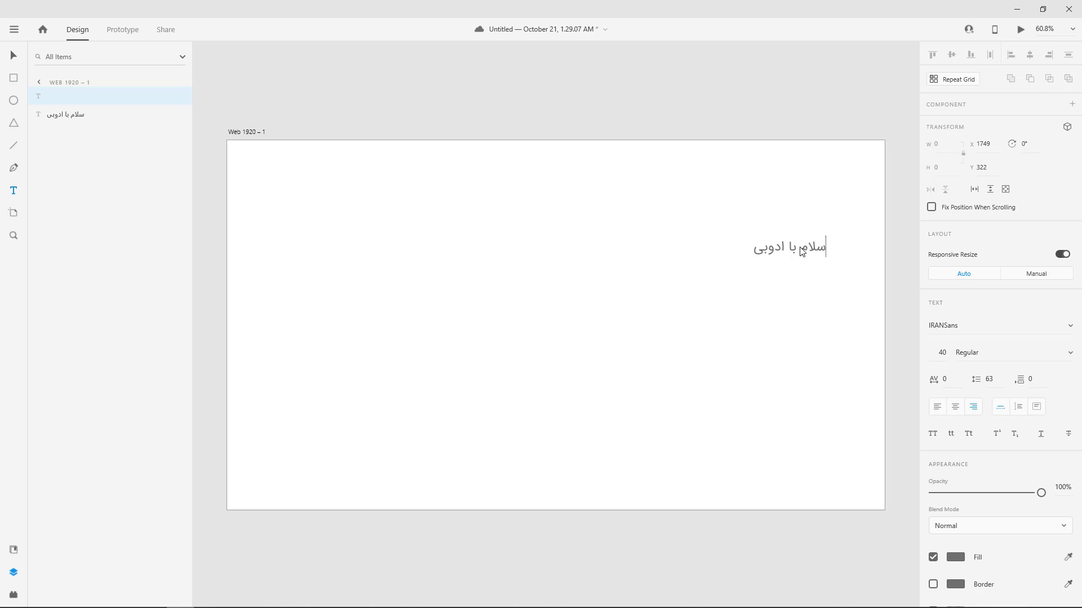
left_click(824, 251)
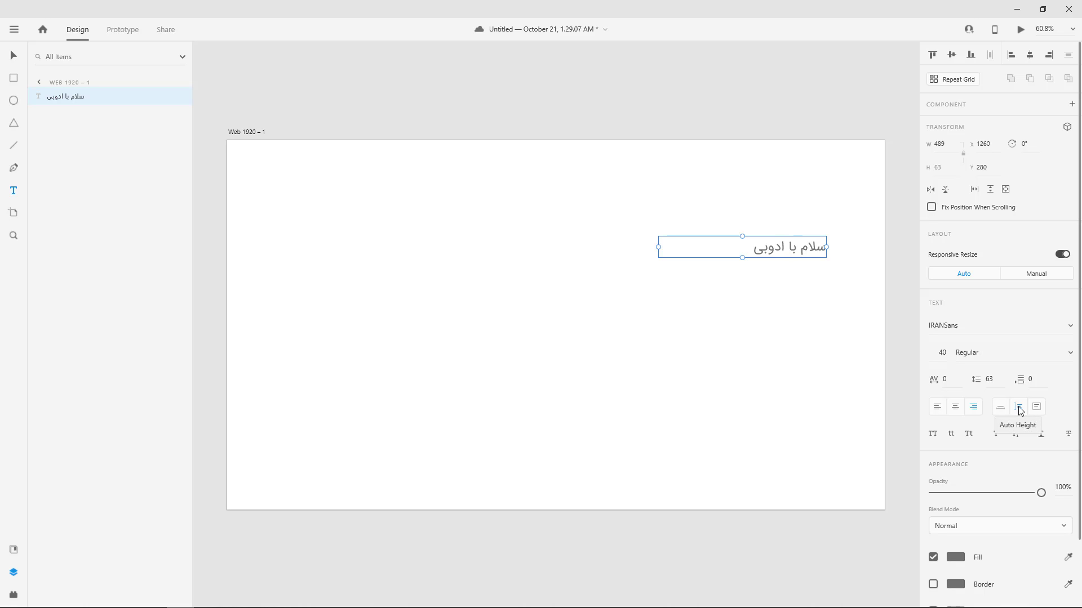
Append random Persian trial characters after "سلام با ادوبی" until the text wraps onto seven lines, and finish editing.
left_click(750, 251)
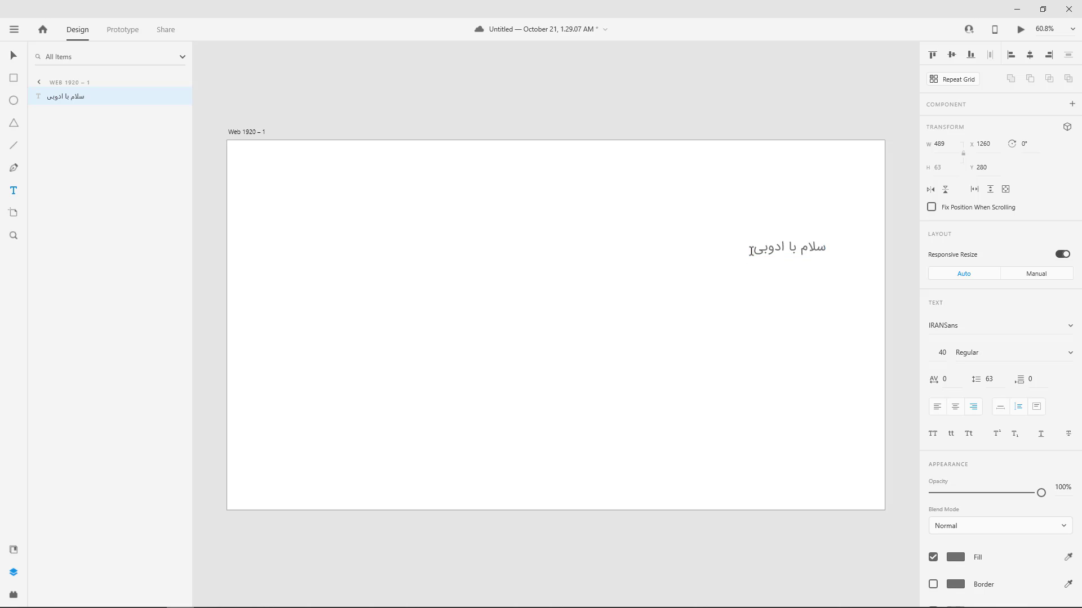
key("ctrl+a")
left_click(749, 251)
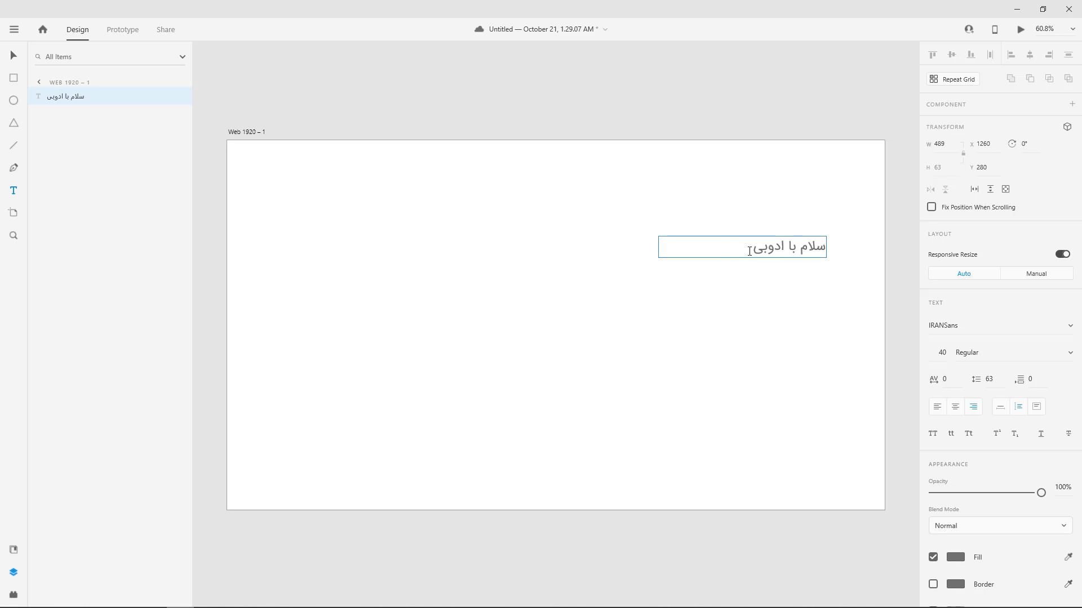
type("شمسنیتب شکمسنیتب کشمسنیت یکشمسین بتکشسمینبتشک")
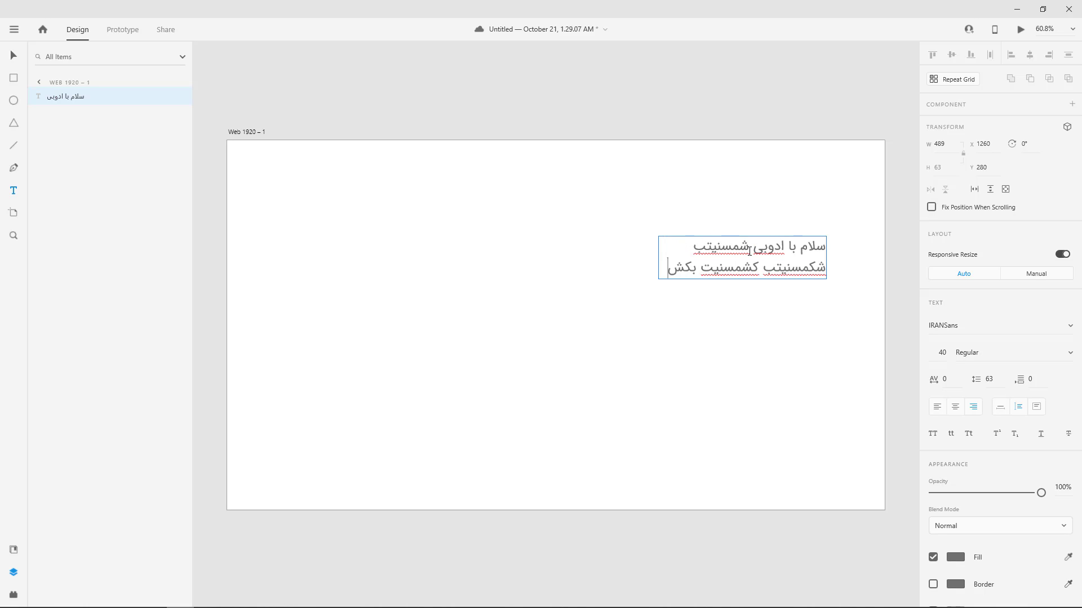
type("مسین تشکسیمنبت")
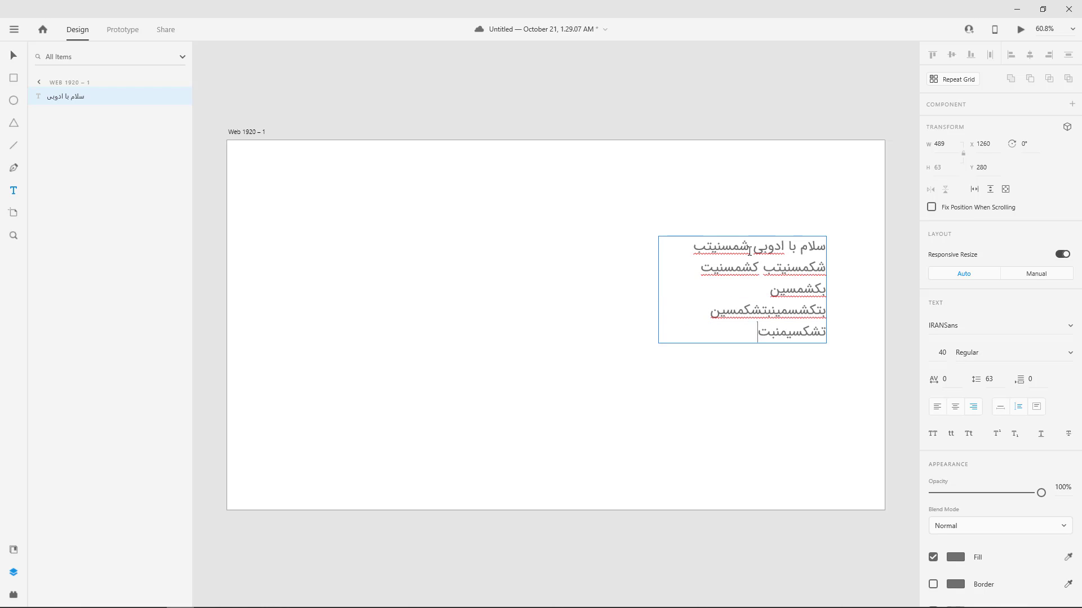
type("شکسمین تشکسمنبتشکسینبت شمسینت")
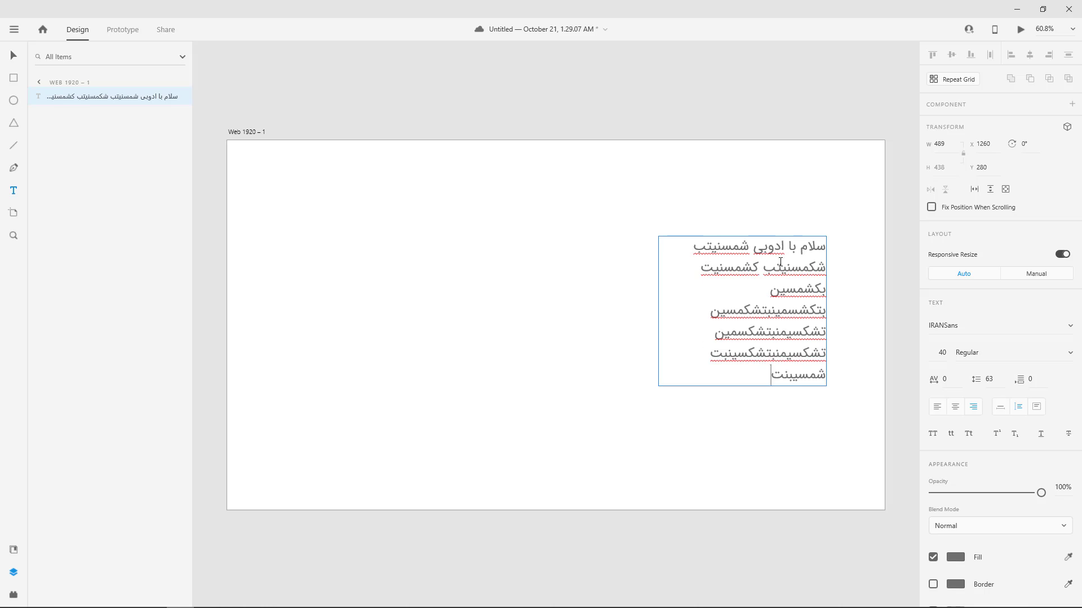
left_click(823, 414)
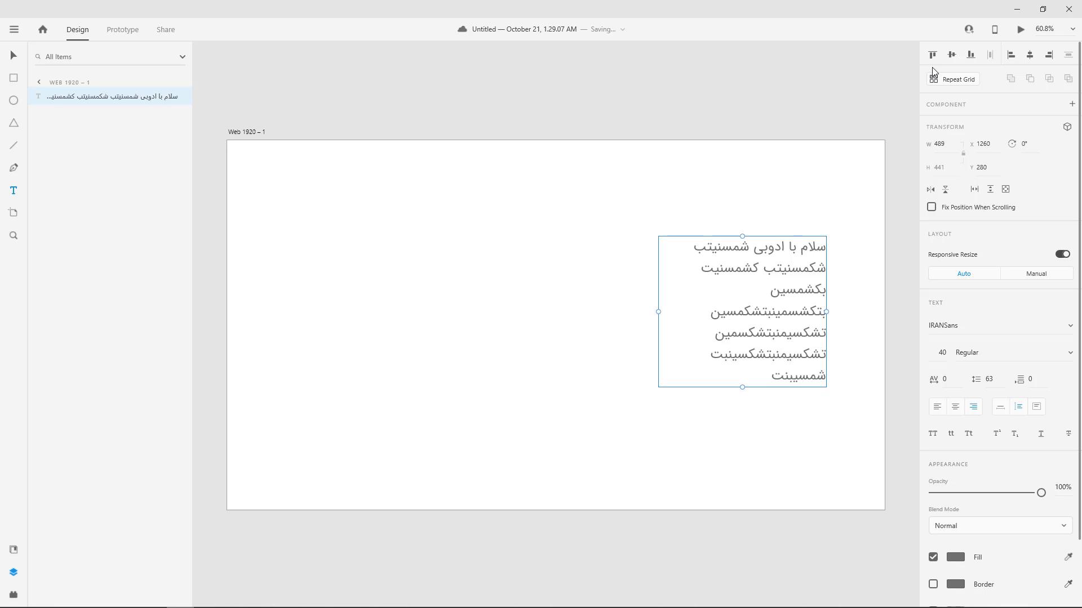
Close the document window and return to the desktop.
left_click(1069, 10)
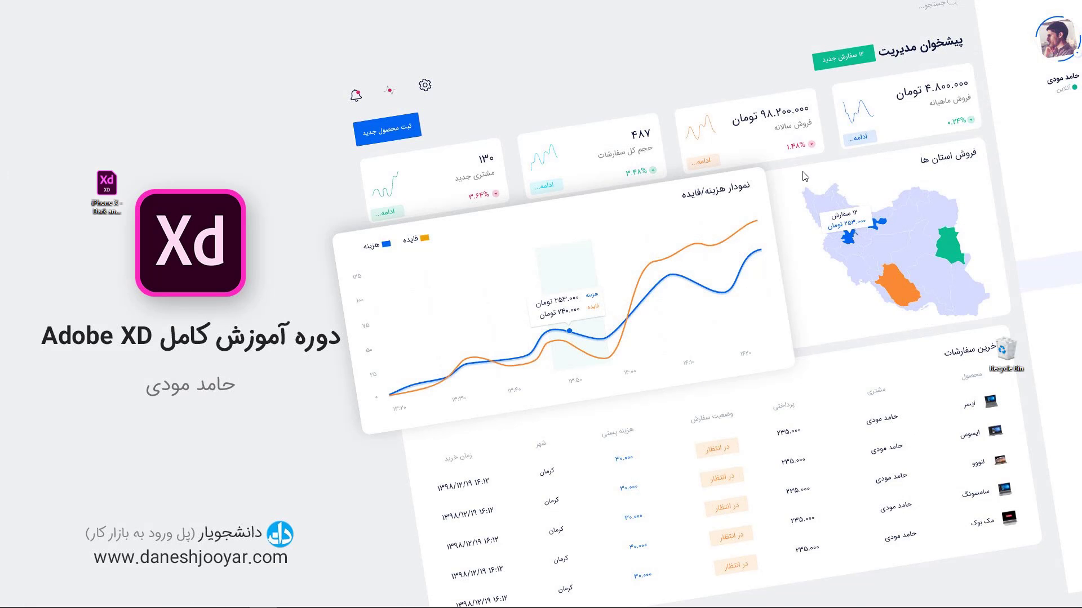
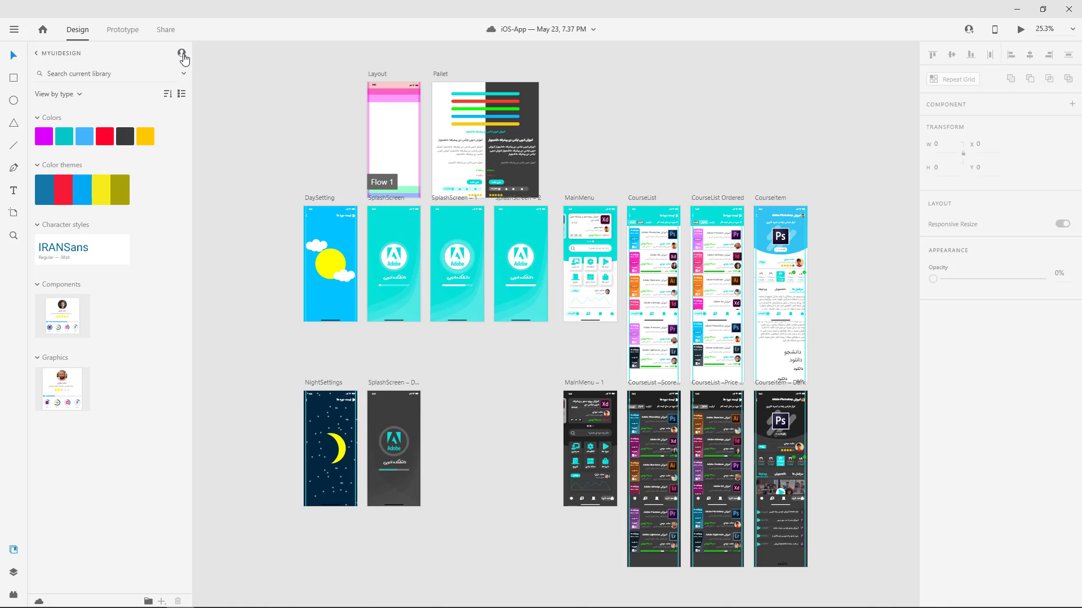
Open the sharing invitation for the MyUiDesign library, review its permission options and close it.
left_click(182, 54)
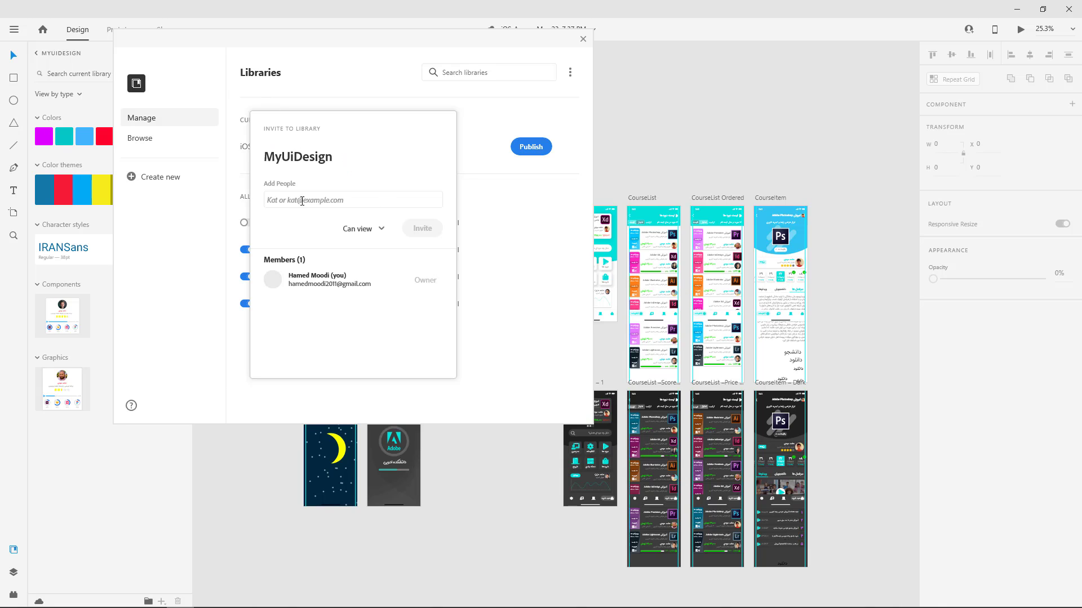
left_click(379, 229)
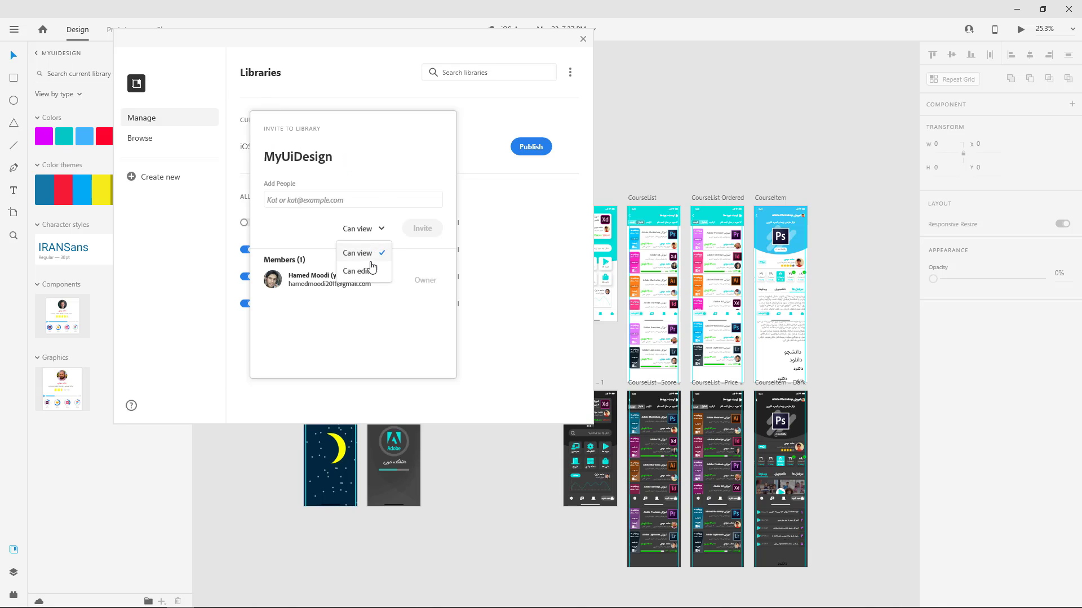
left_click(323, 232)
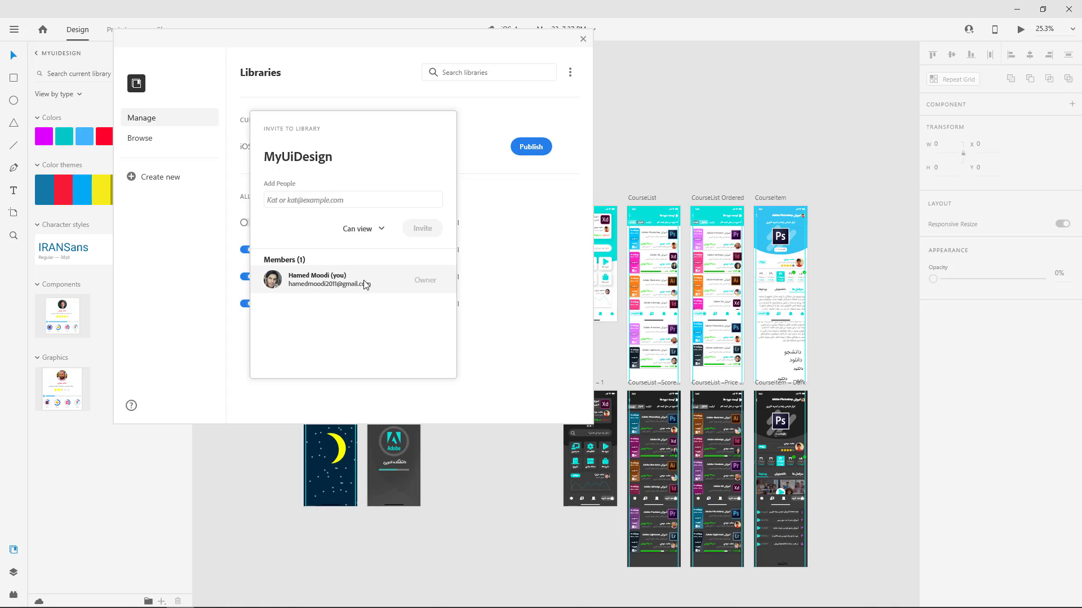
left_click(496, 294)
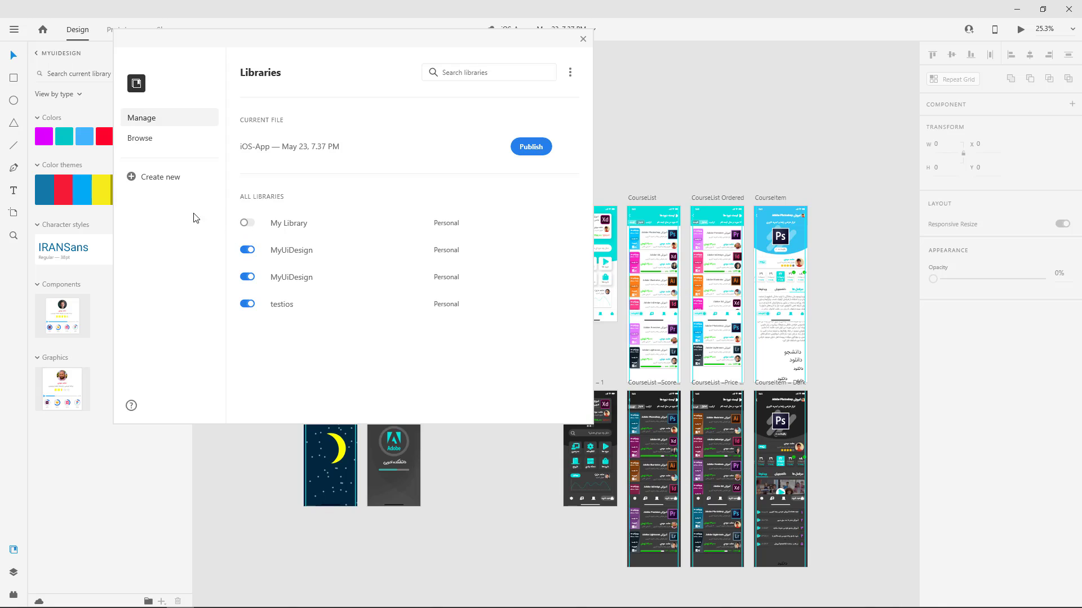
Create a new library named TestXd34.
left_click(151, 179)
left_click(348, 228)
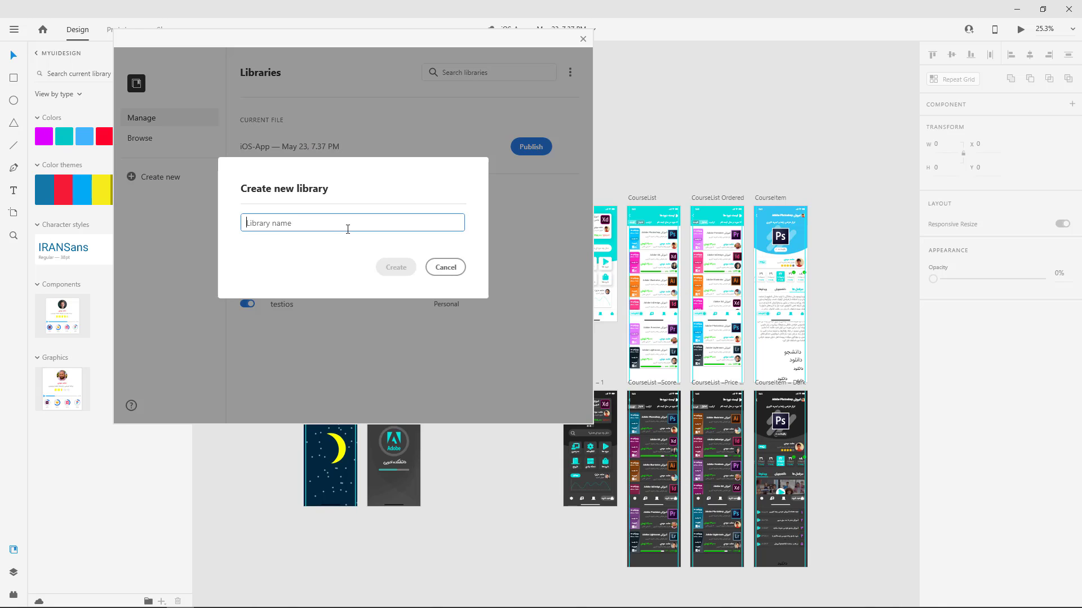
type("TestXd34")
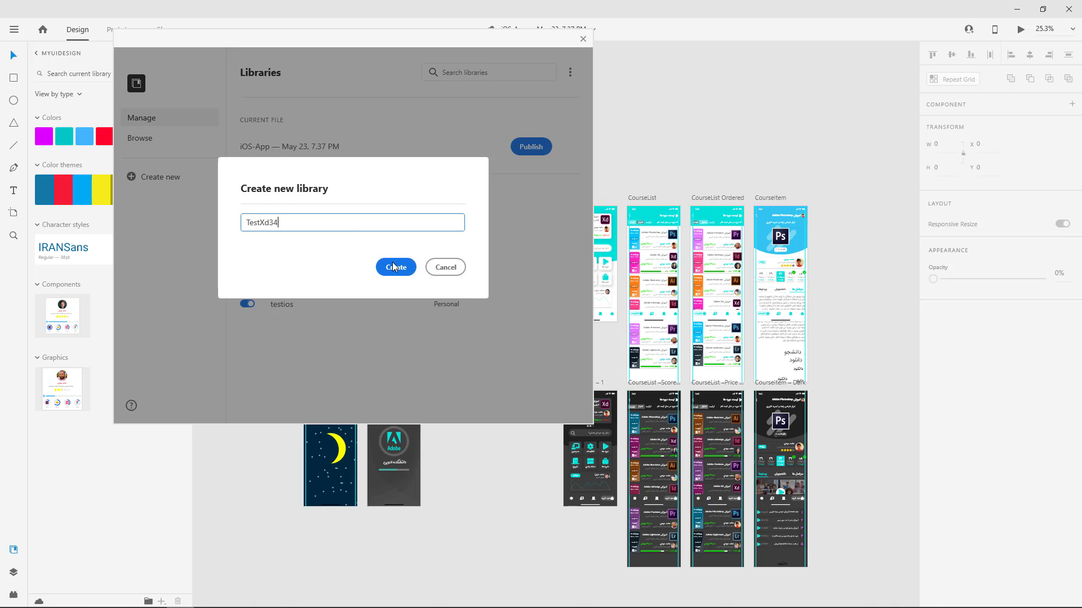
left_click(393, 266)
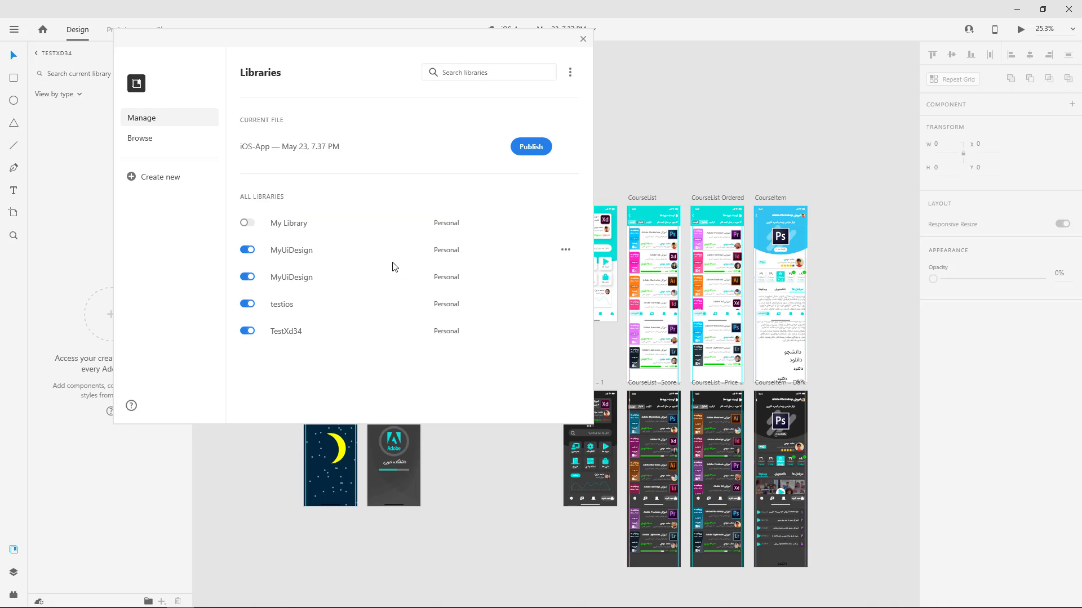
Turn off the testios library and both MyUiDesign libraries for this document.
left_click(248, 305)
left_click(247, 277)
left_click(248, 250)
Publish the current iOS-App file as a library and invite a collaborator by e-mail with the message "test" and Can edit permission.
left_click(527, 152)
left_click(527, 156)
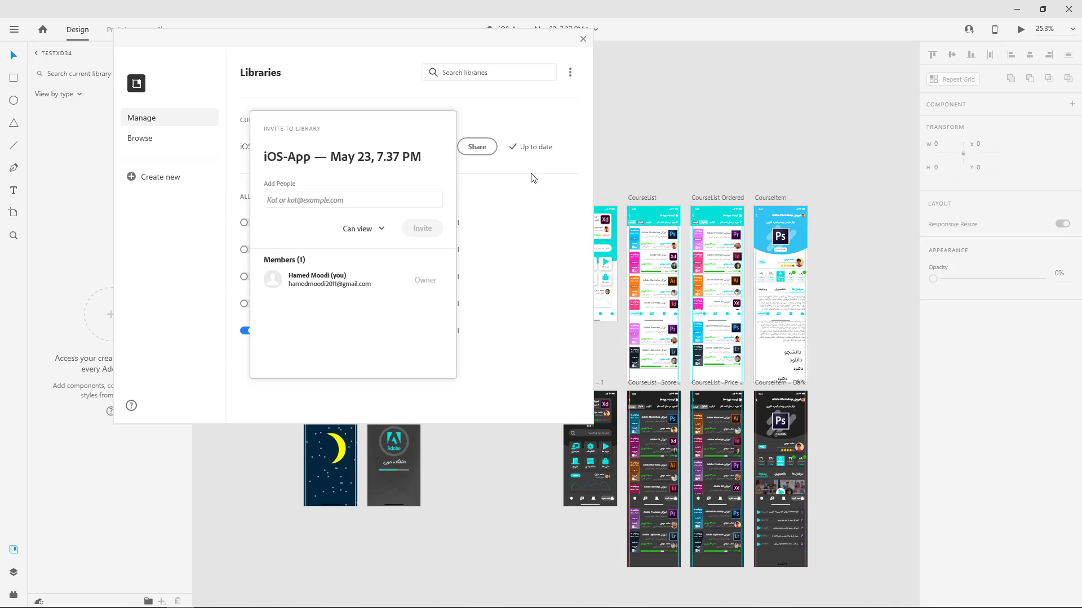
left_click(333, 199)
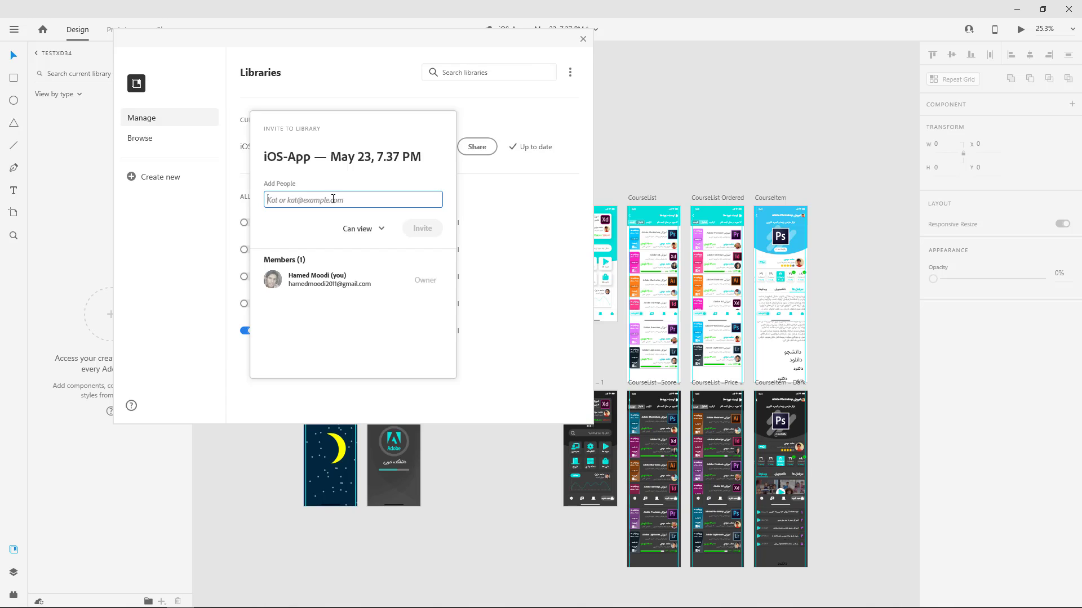
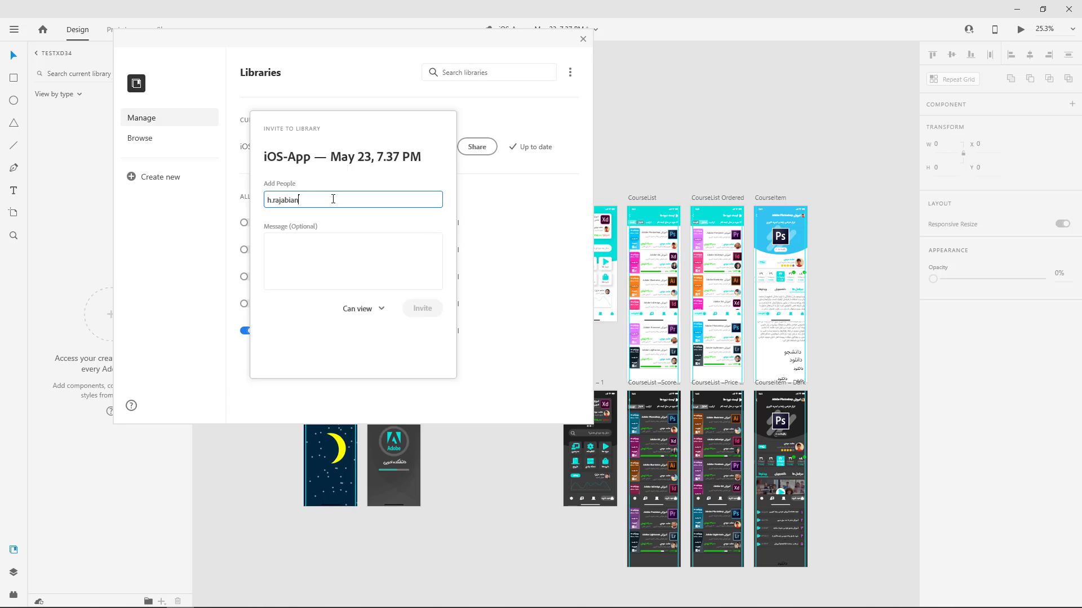
left_click(379, 272)
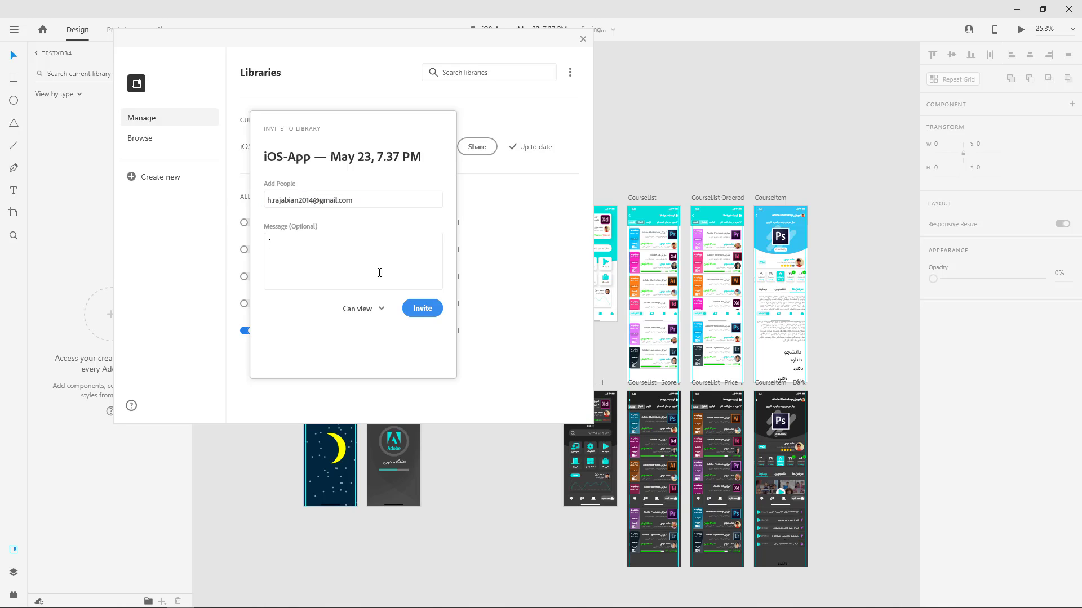
left_click(379, 309)
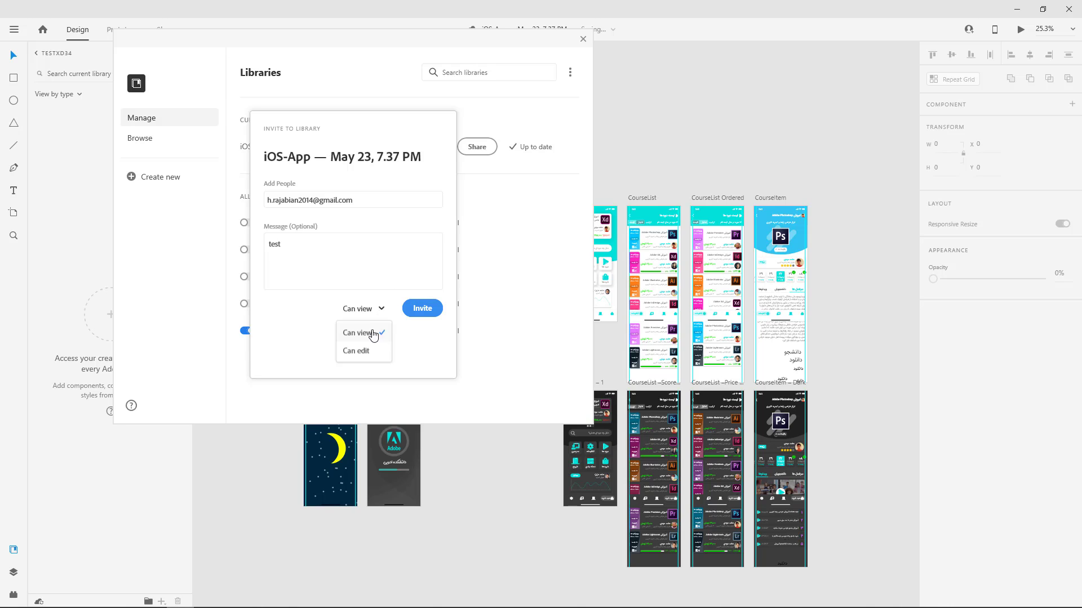
left_click(363, 351)
left_click(421, 308)
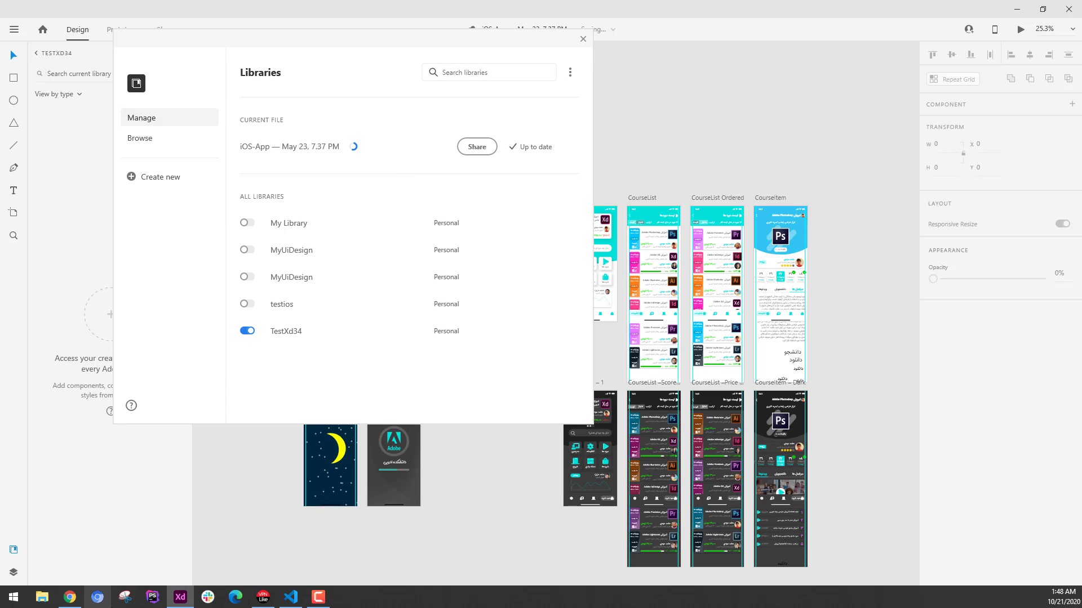
Switch to the web browser and open assets.adobe.com/libraries in a new tab.
left_click(81, 602)
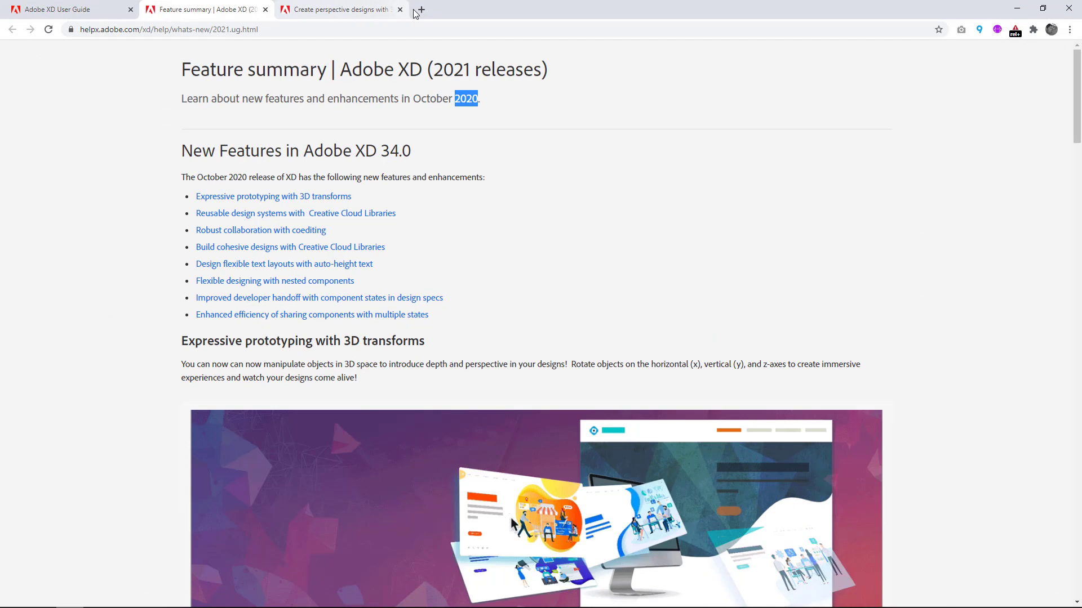
left_click(421, 10)
type("asset")
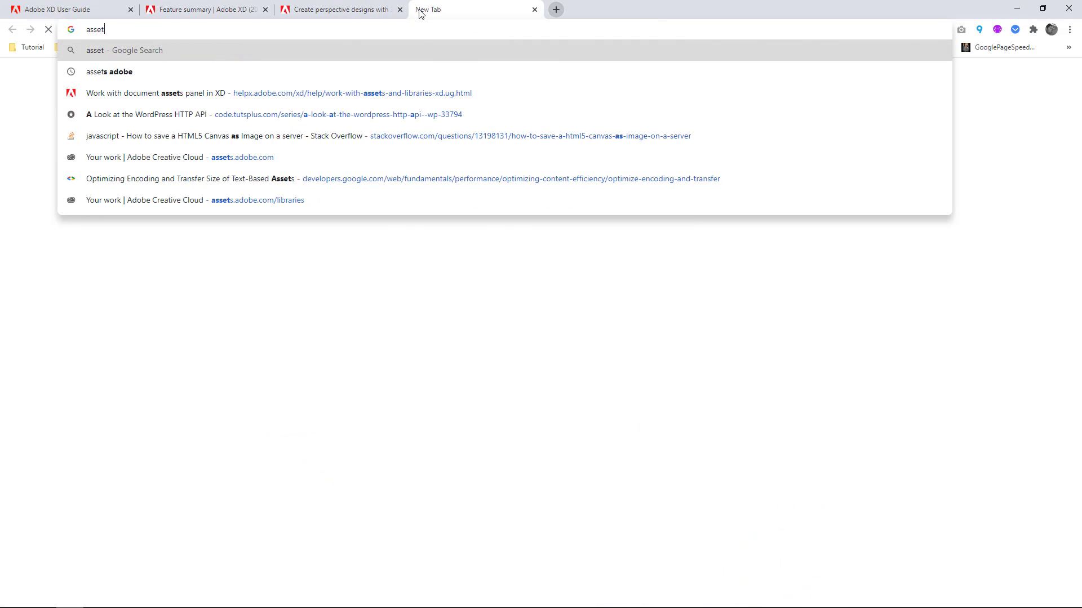
type("s.ado")
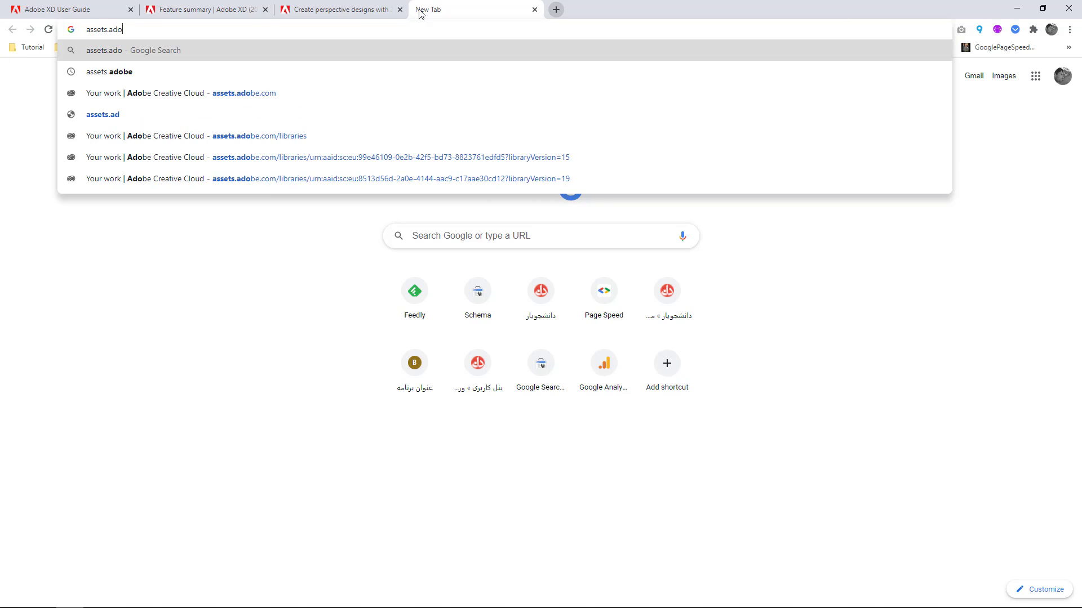
key("Down")
key("Down")
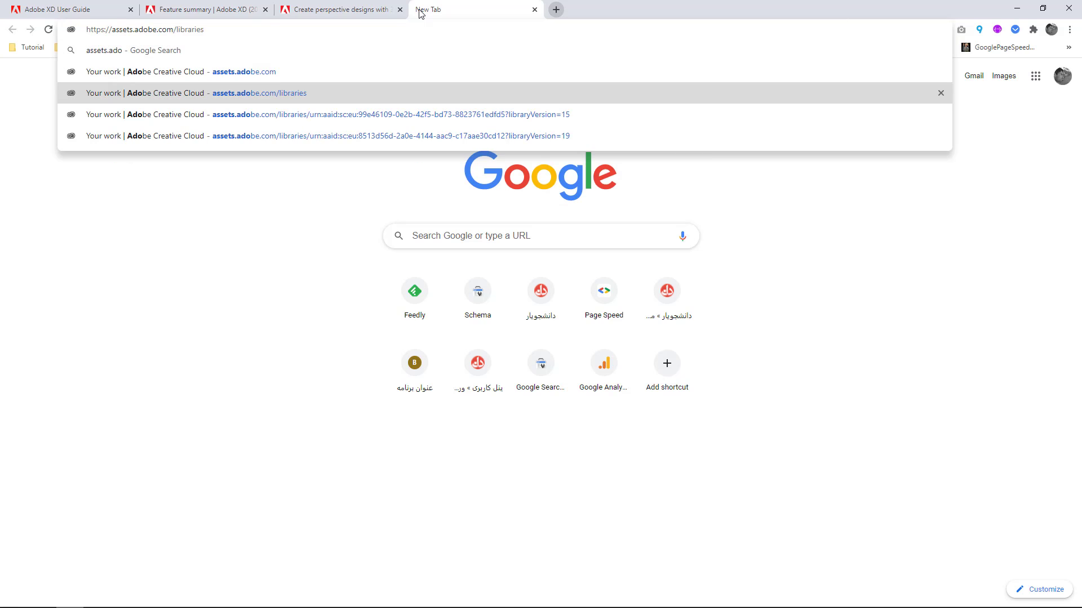
key("Return")
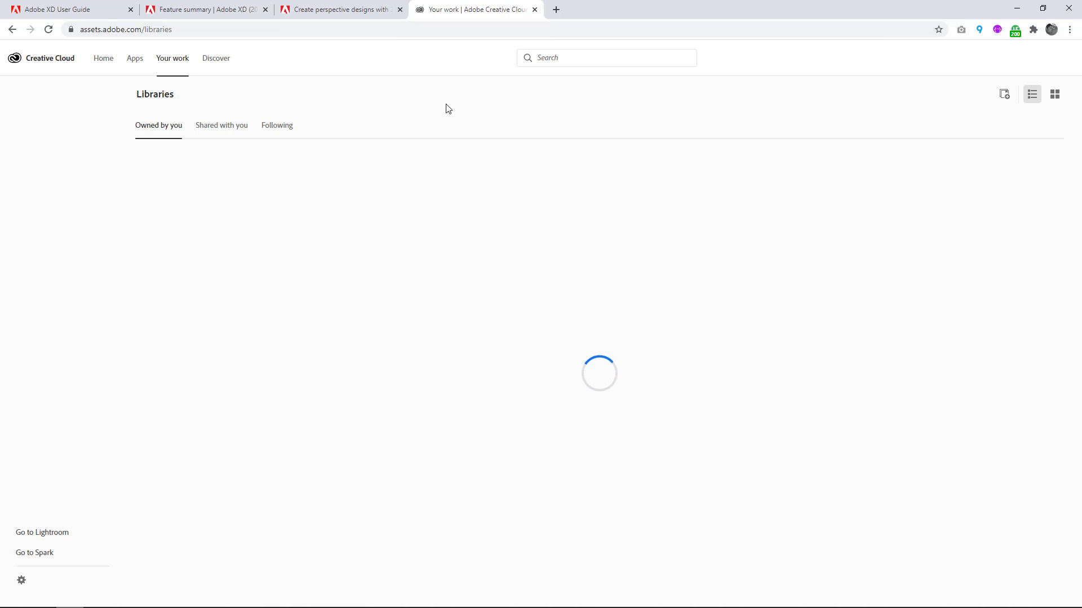
View the index.html project in Visual Studio Code, return to the browser and open the TestXd34 library.
mouse_move(332, 604)
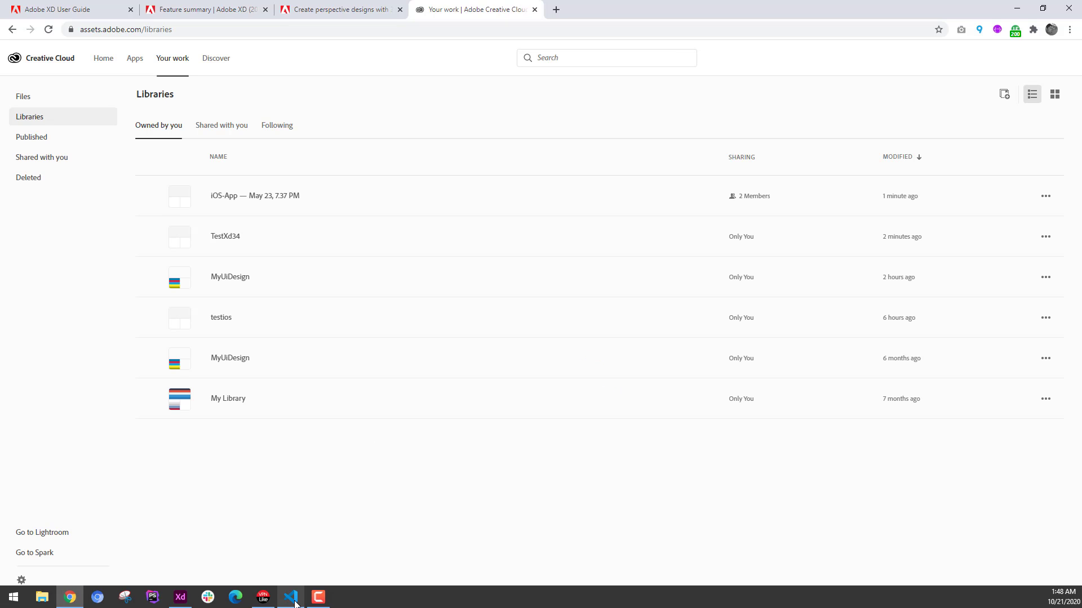
left_click(294, 603)
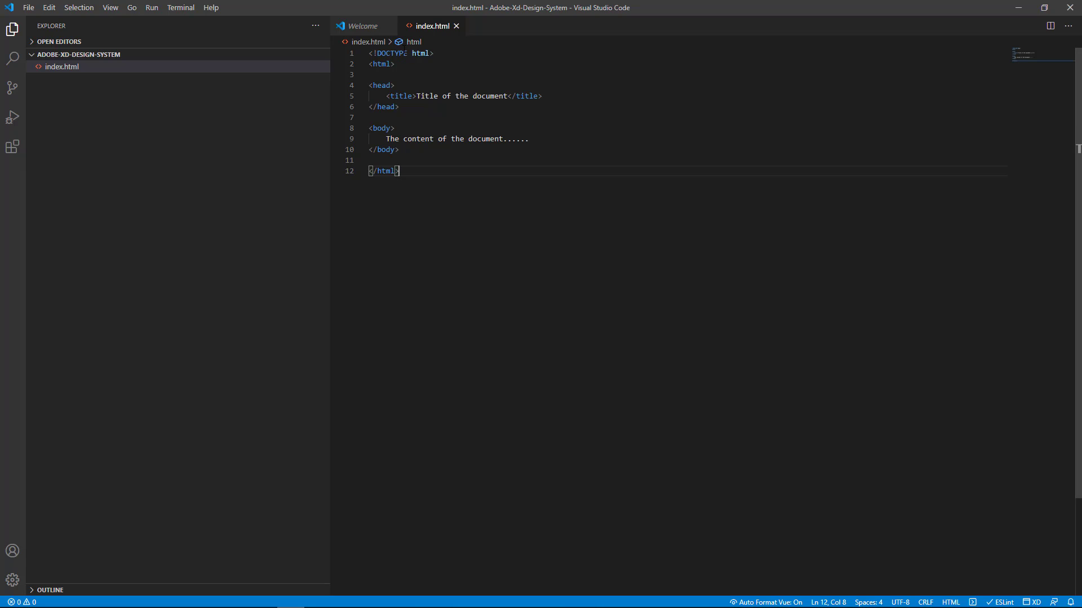
left_click(1018, 10)
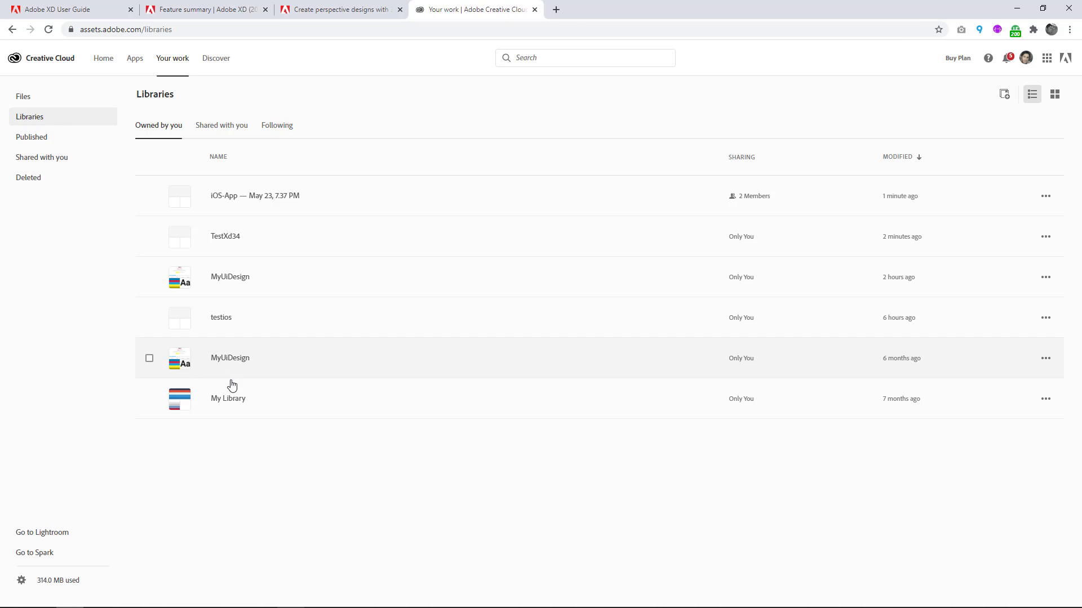
left_click(234, 239)
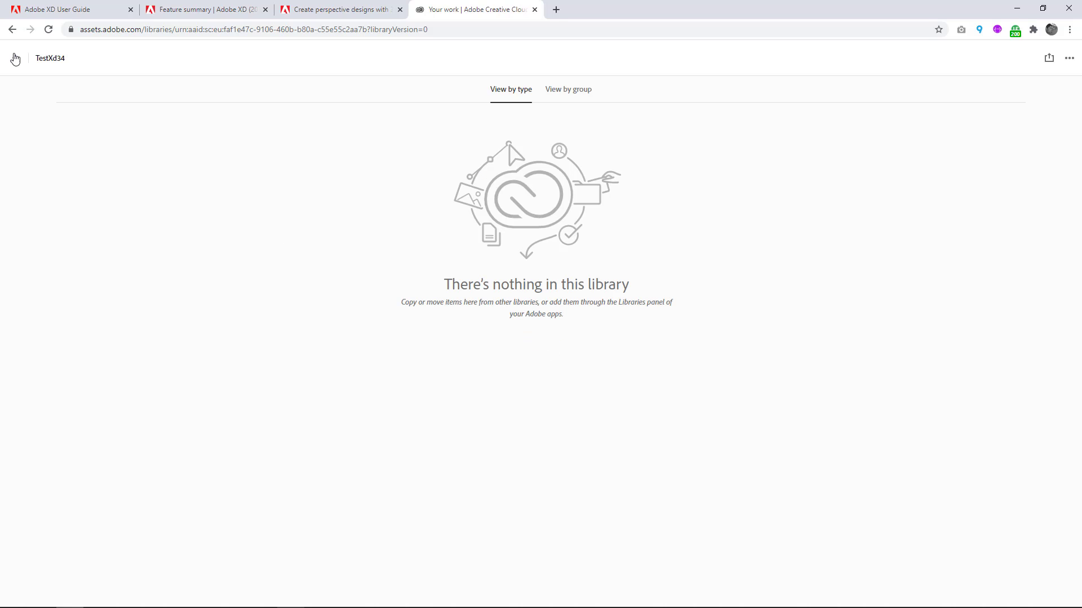
Switch to Adobe XD, turn on the testios library, check the published file's sharing members and close the Libraries manager.
mouse_move(286, 602)
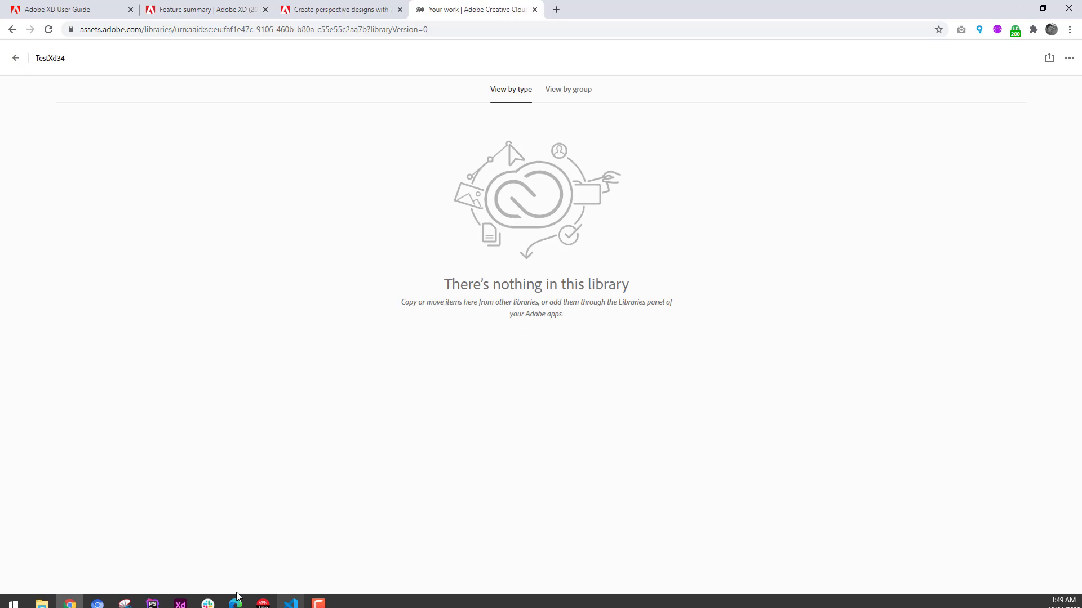
left_click(180, 597)
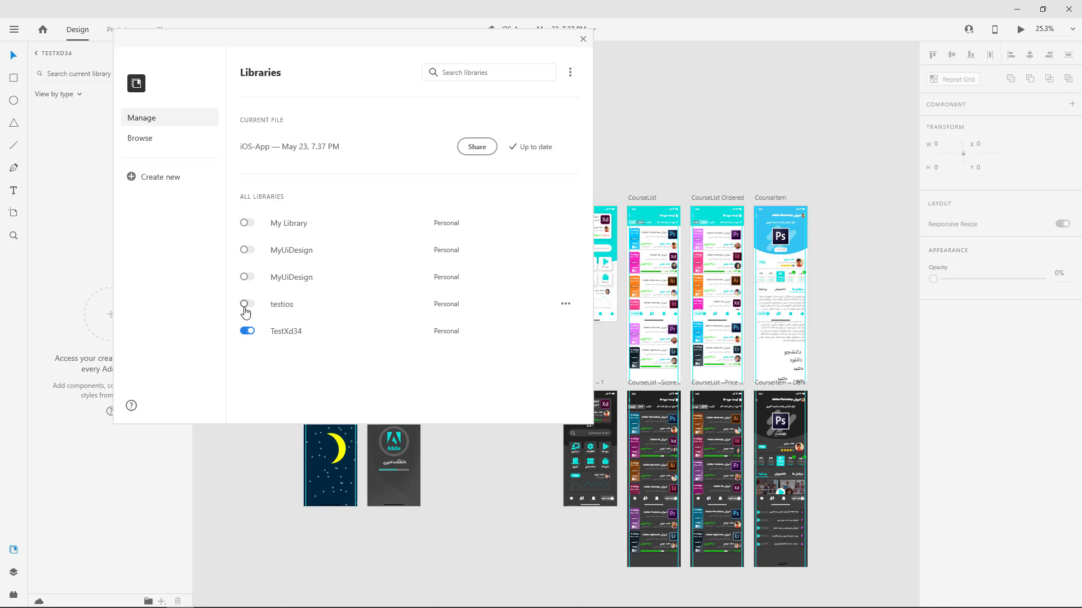
left_click(247, 304)
left_click(468, 158)
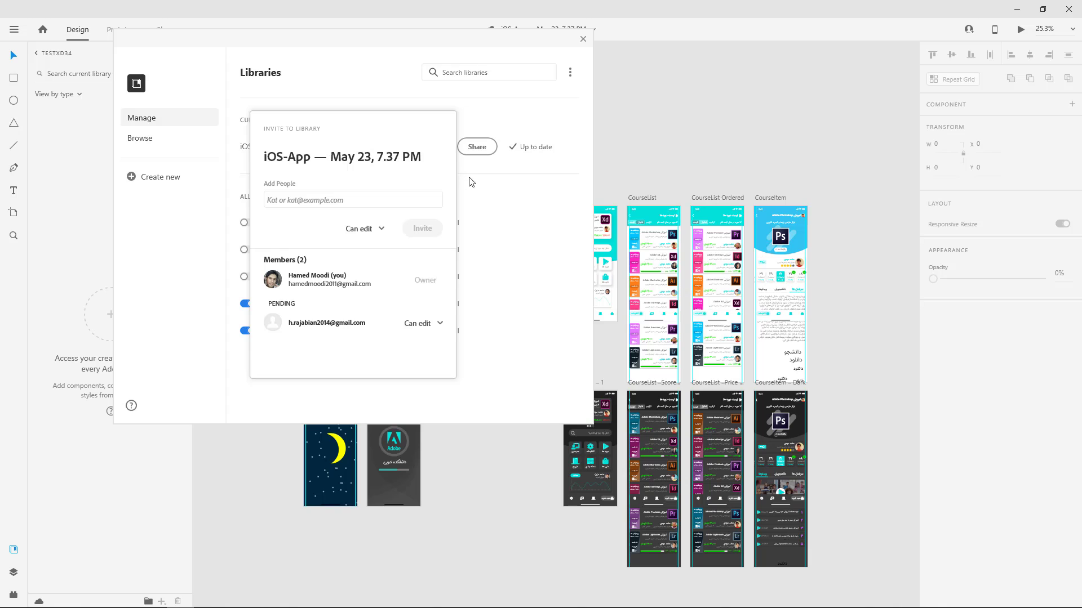
left_click(486, 172)
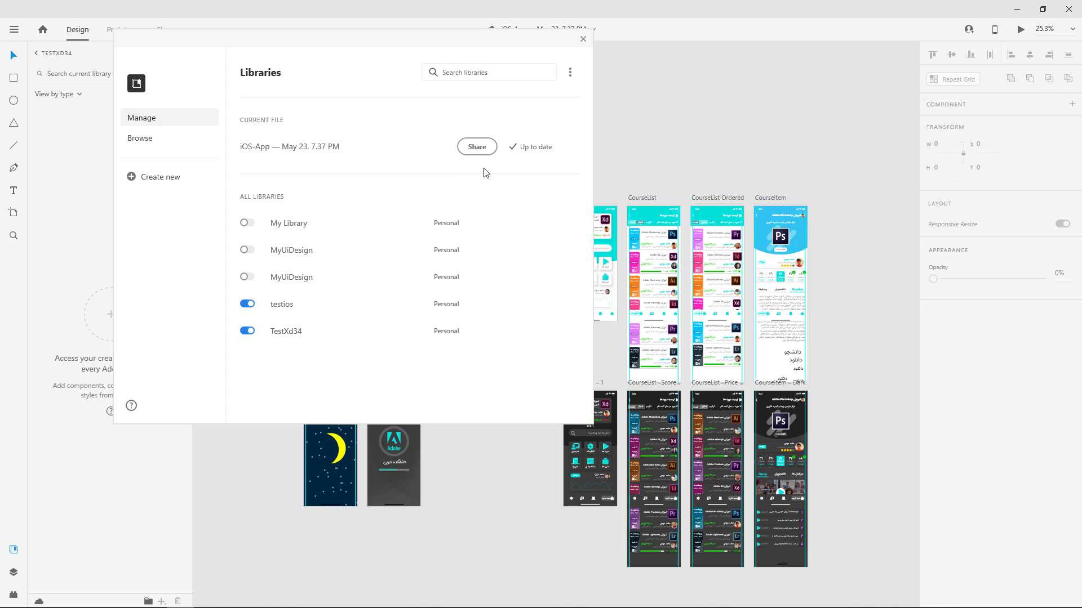
left_click(583, 40)
Switch to the browser, reload the TestXd34 library page and return to the list of owned libraries.
left_click(70, 597)
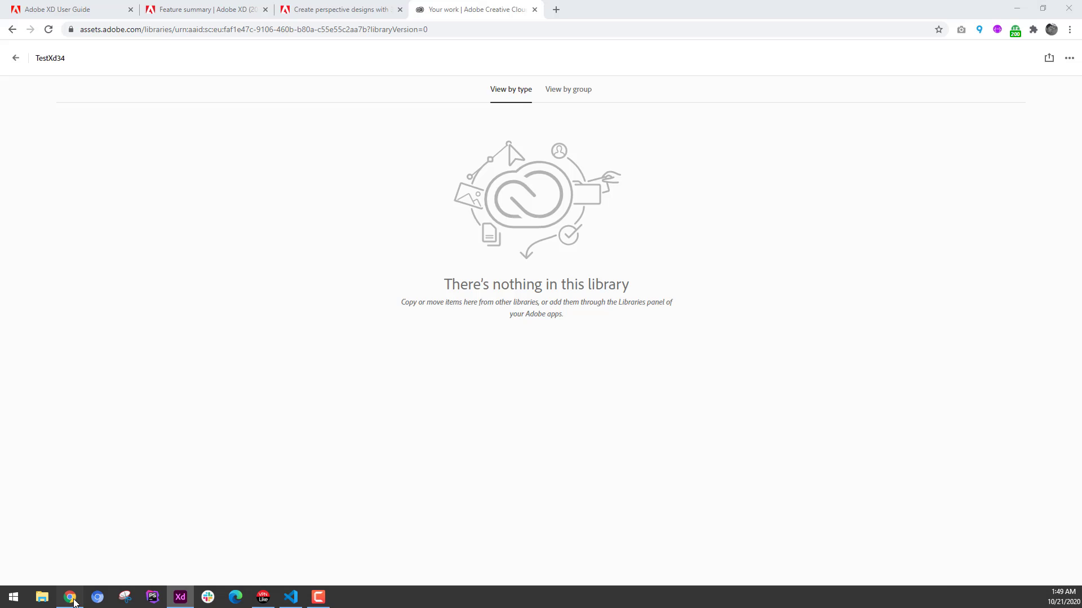
left_click(49, 30)
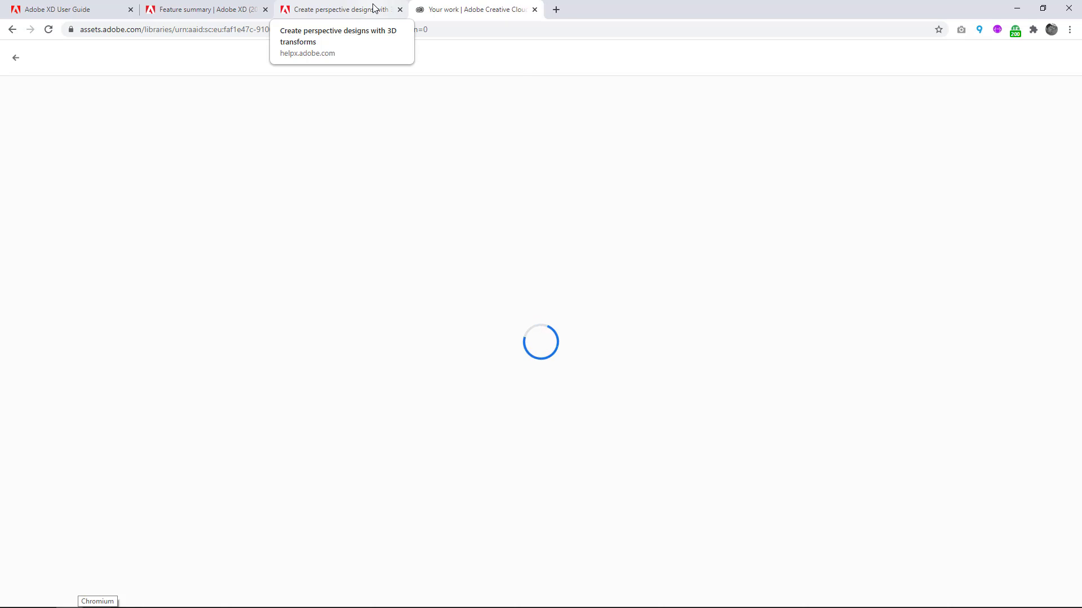
left_click(364, 10)
left_click(447, 5)
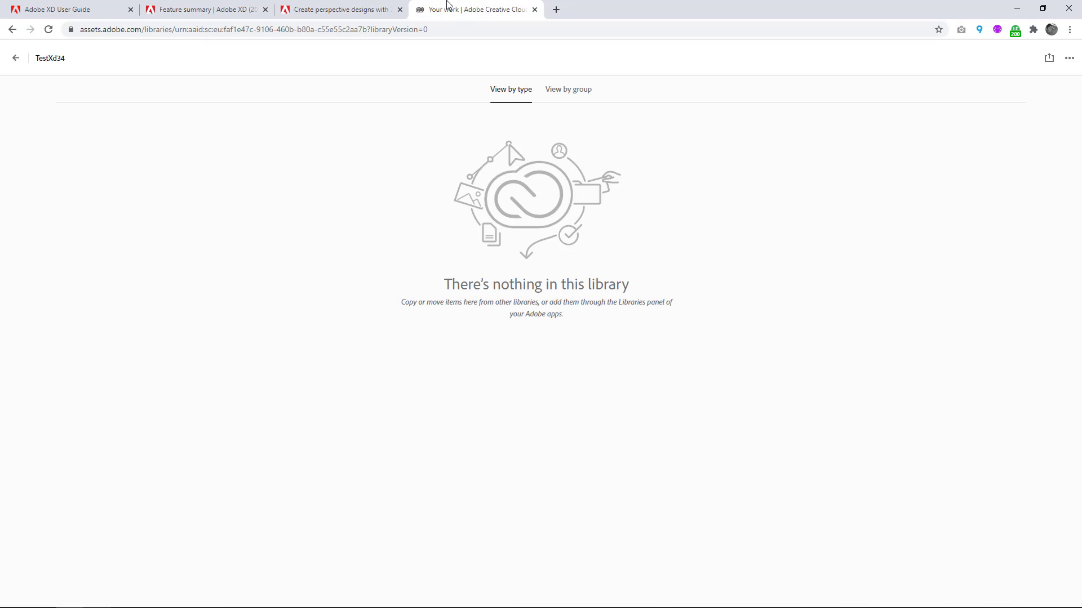
left_click(14, 58)
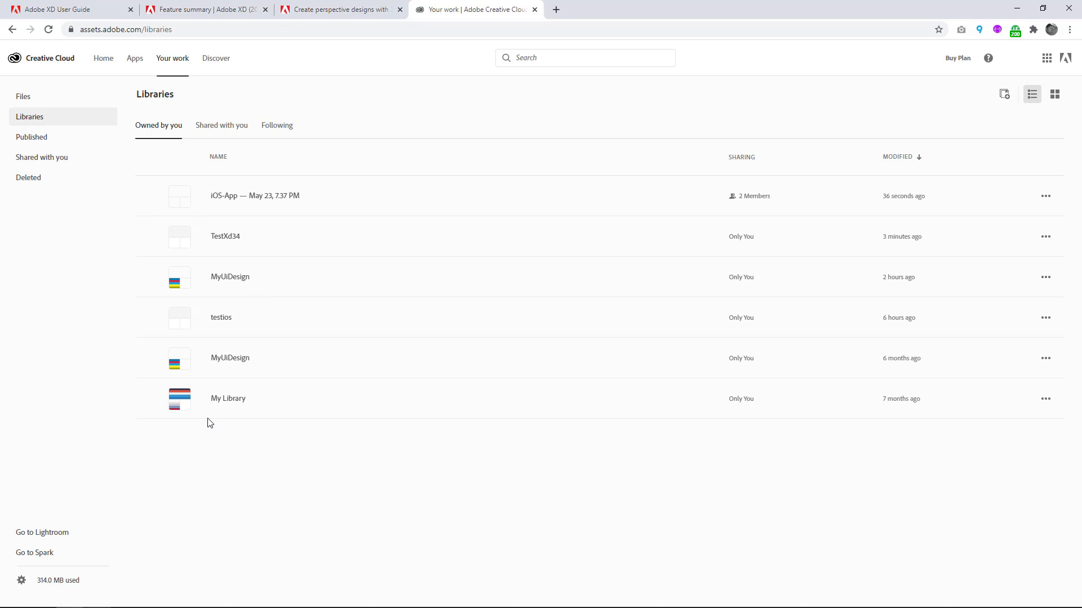
Open the MyUiDesign library modified 2 hours ago and examine its character styles, color themes, colors and components.
left_click(229, 279)
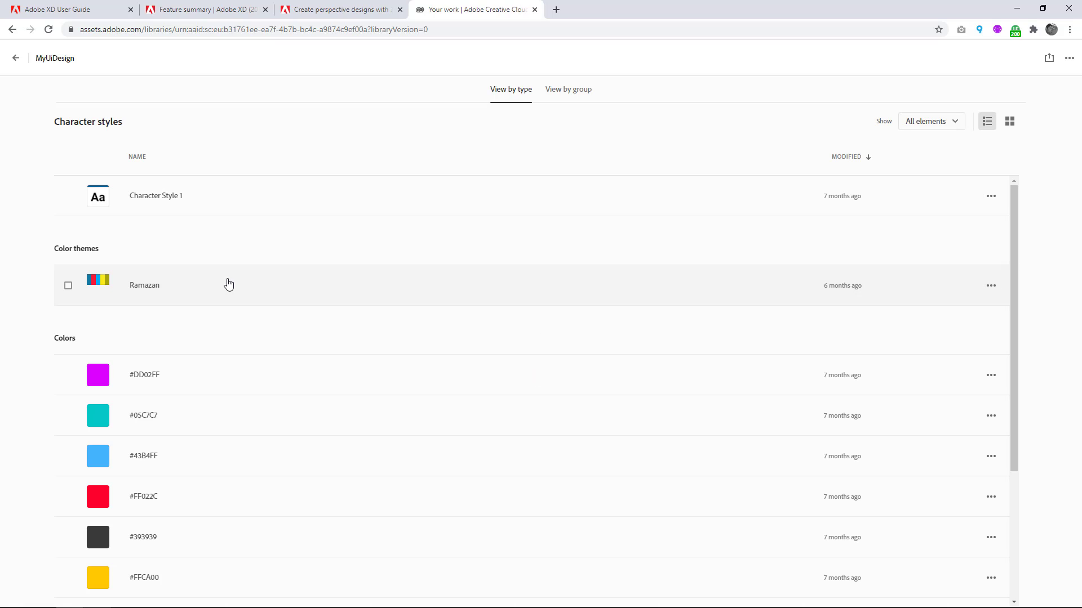
scroll(232, 377, "down", 3)
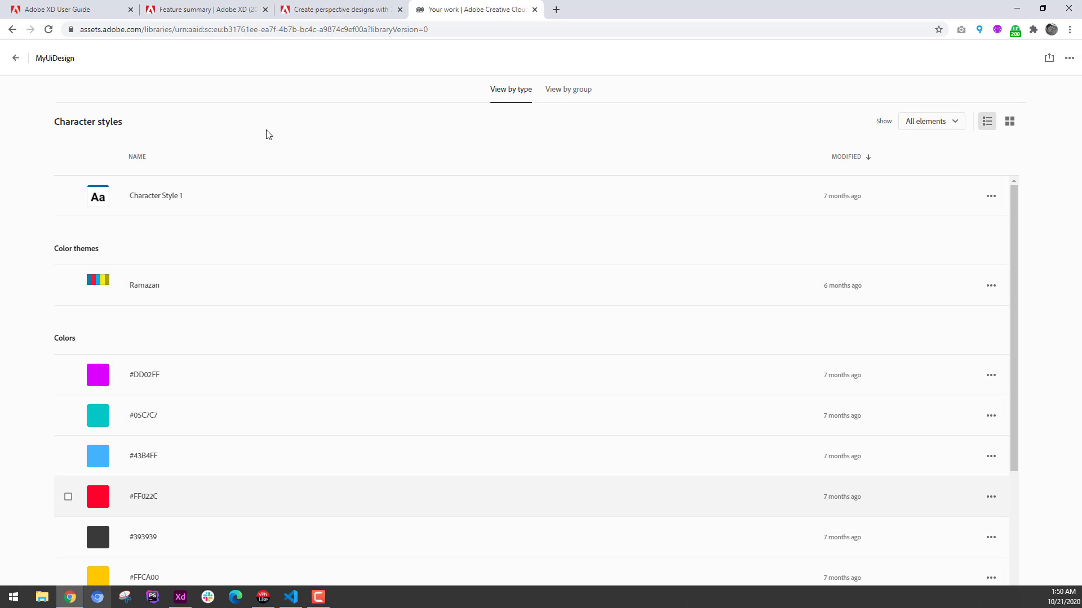
scroll(228, 395, "down", 3)
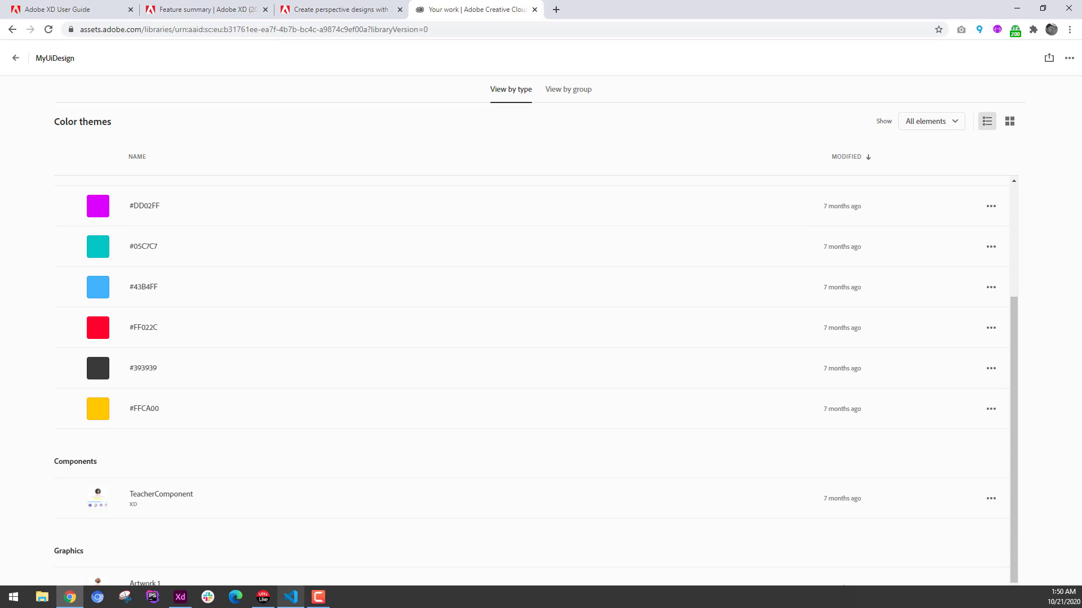
Switch to Visual Studio Code, show the Adobe XD extension, narrow the file explorer and widen the extension's area.
left_click(289, 599)
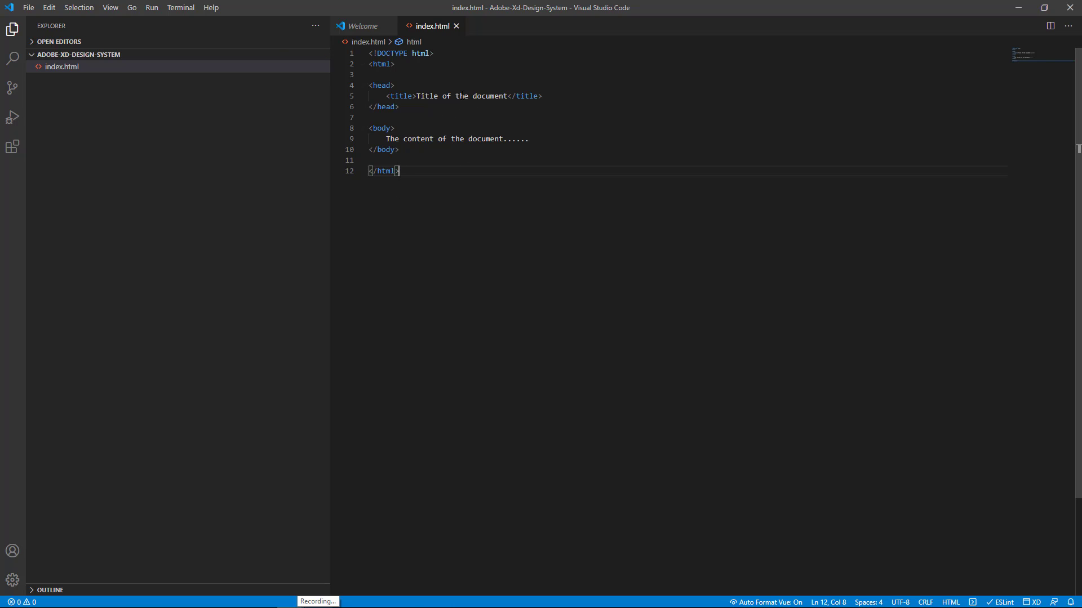
key("ctrl+shift+p")
type("e")
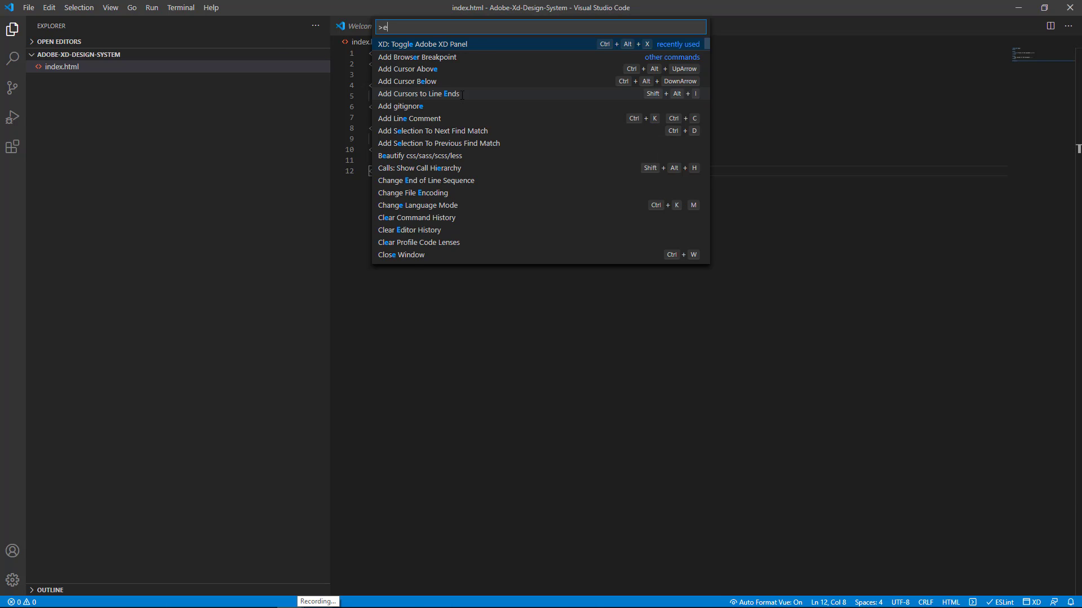
left_click(450, 47)
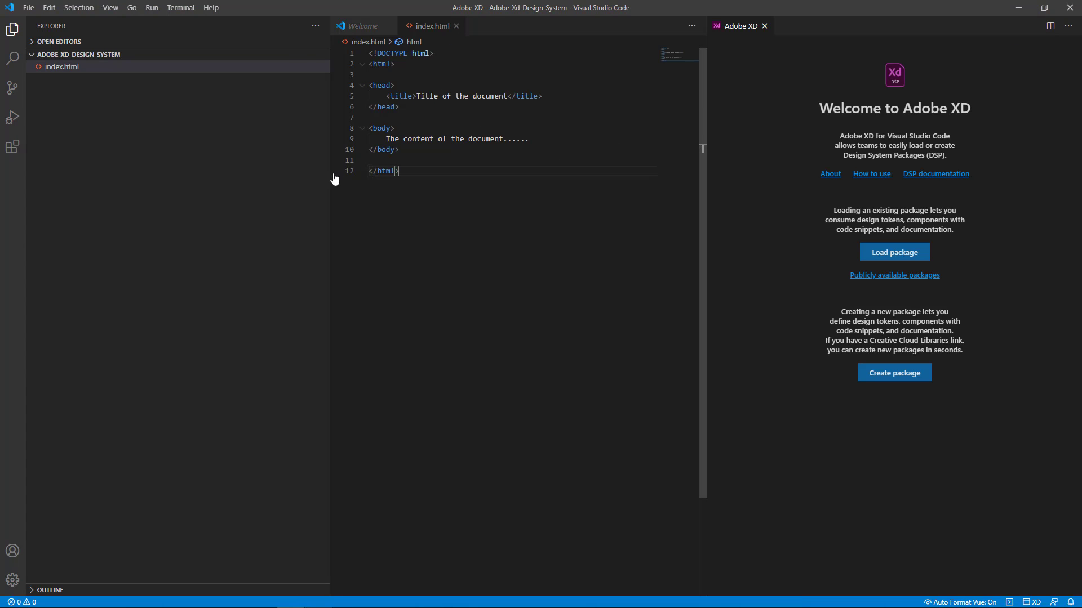
left_click_drag(329, 179, 182, 179)
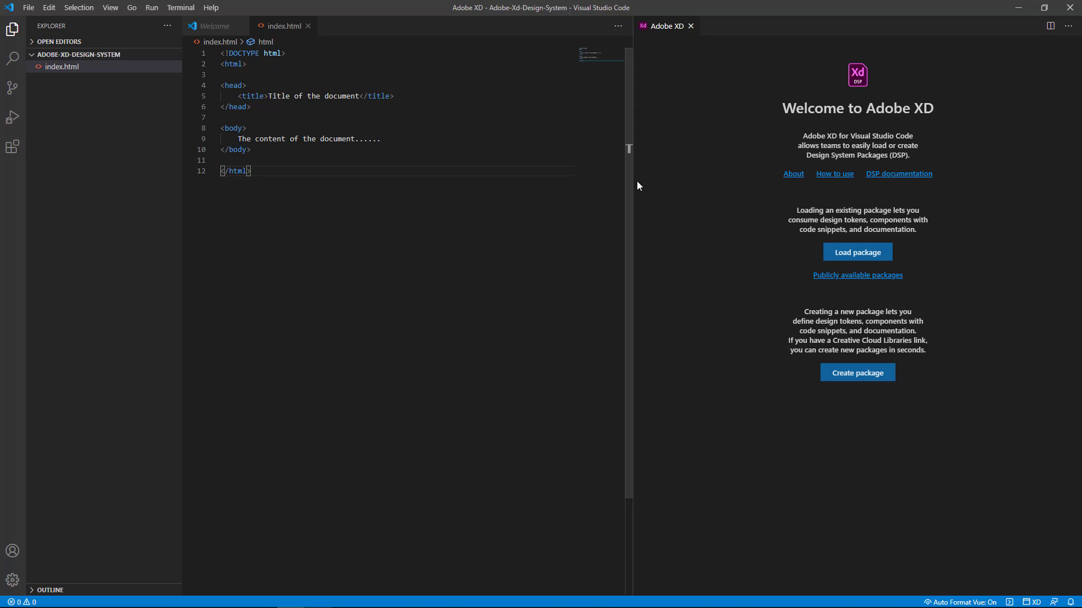
left_click_drag(629, 179, 437, 179)
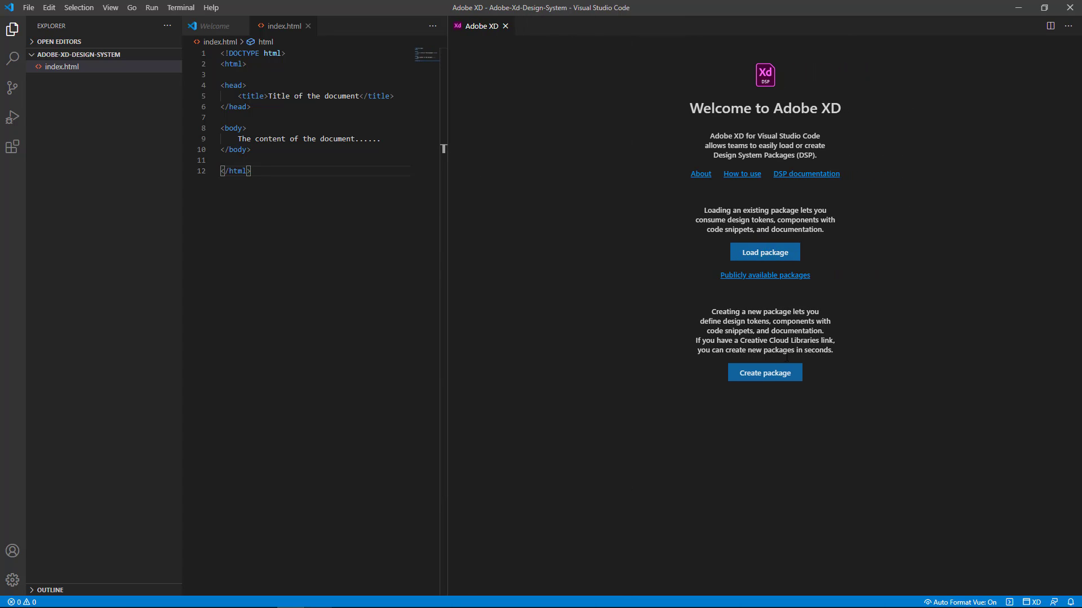
Start a new design system package named testxd34 and set its save location to a new Desktop folder named testxd34.
left_click(771, 376)
left_click(746, 198)
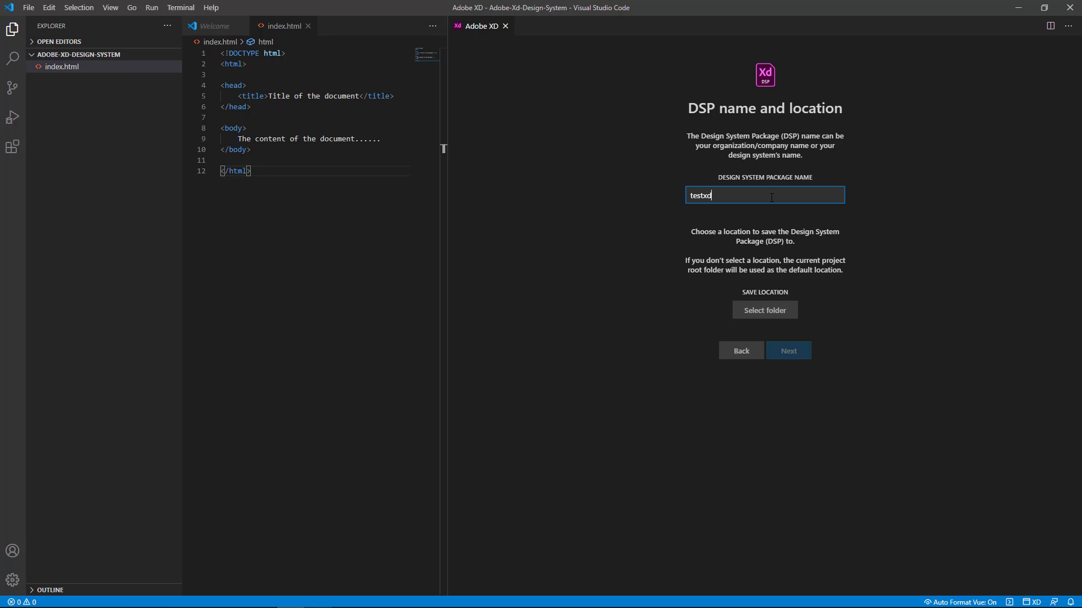
left_click(766, 311)
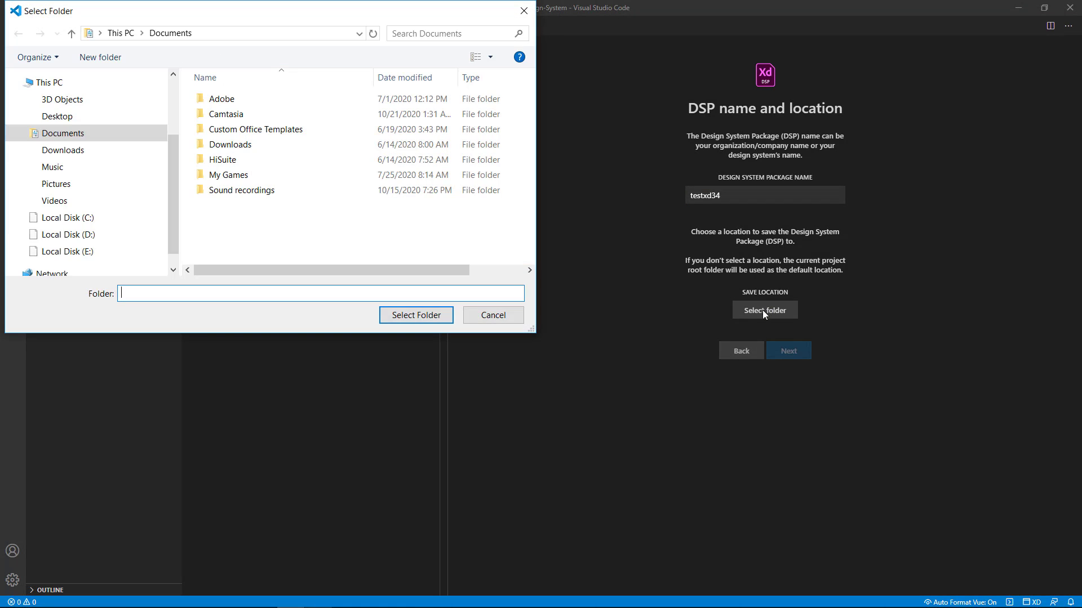
scroll(107, 121, "up", 4)
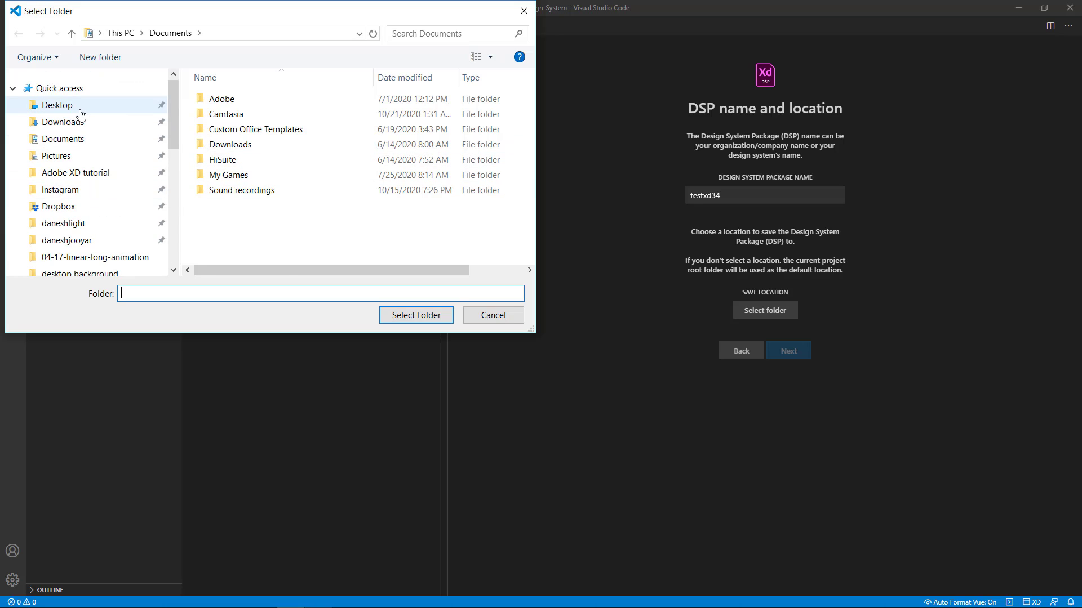
left_click(142, 105)
left_click(100, 57)
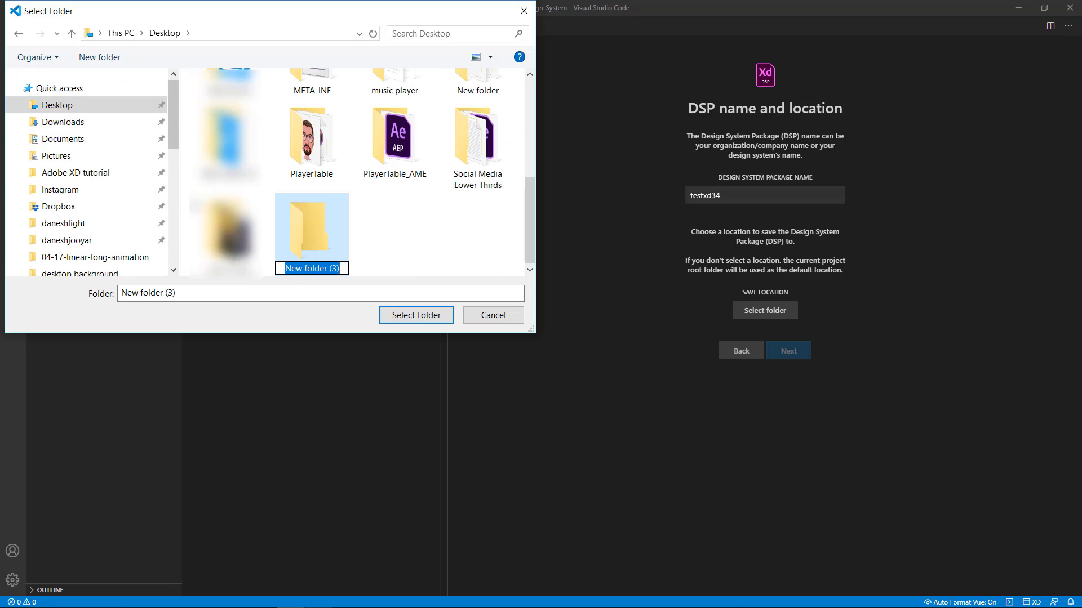
type("testxd")
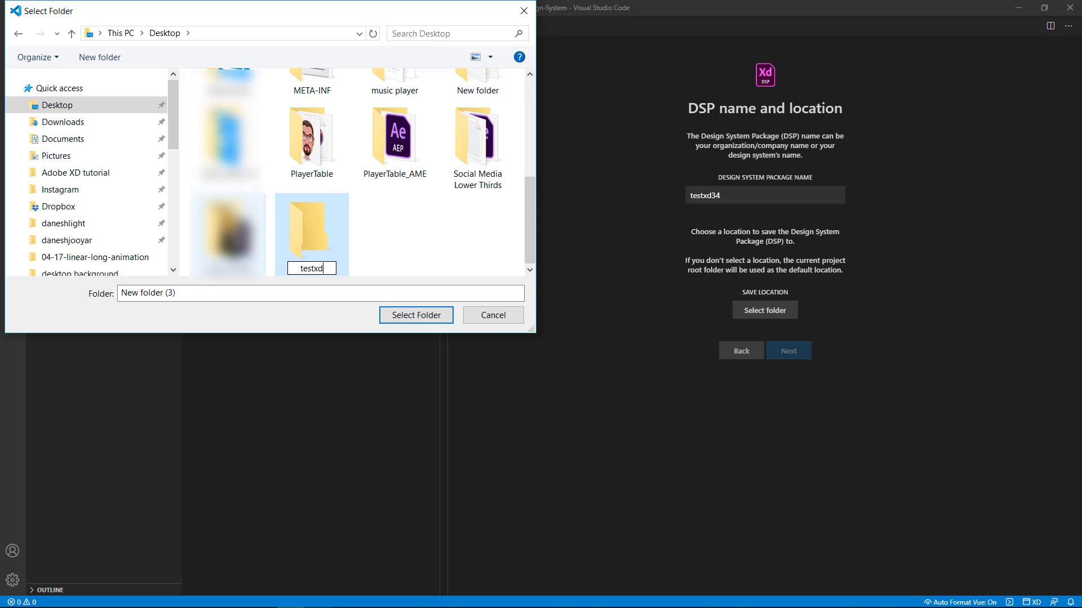
type("34")
key("Return")
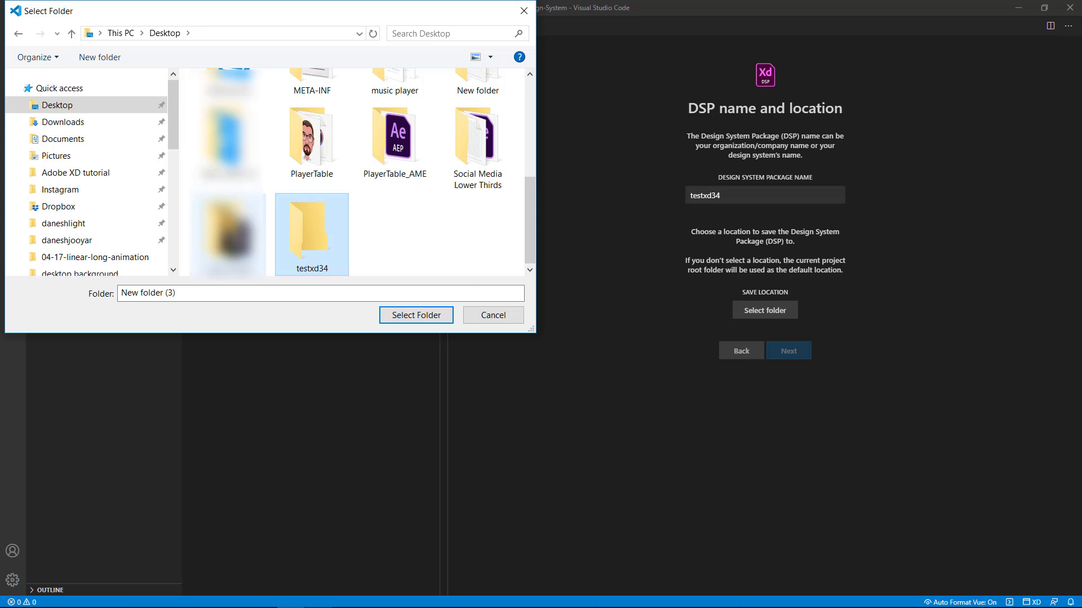
key("Return")
left_click(409, 318)
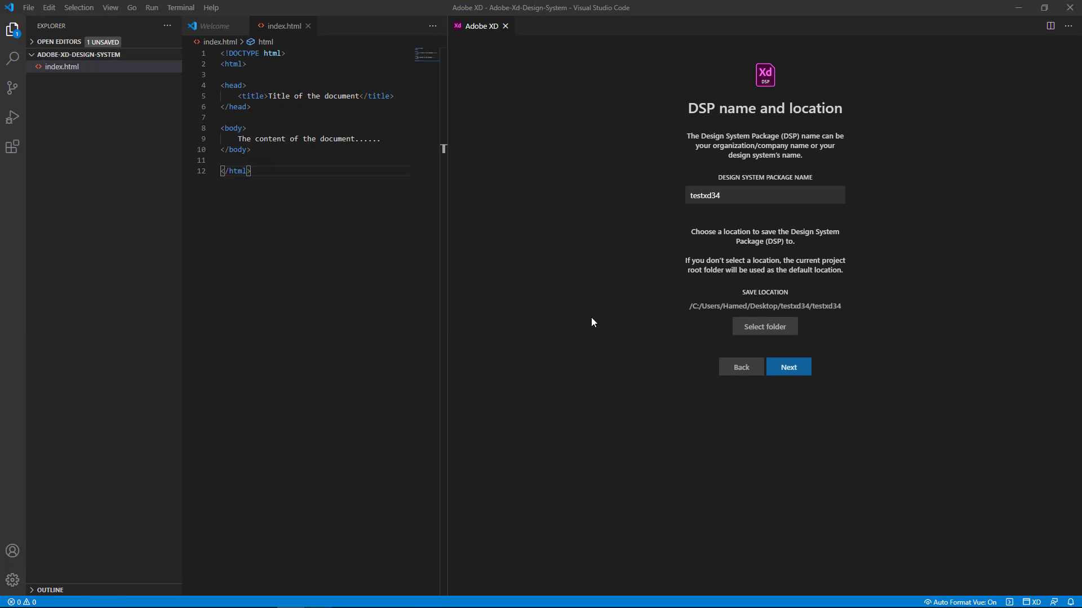
Add SCSS to the package's target languages and continue to the Creative Cloud Libraries stage.
left_click(789, 368)
scroll(726, 283, "down", 1)
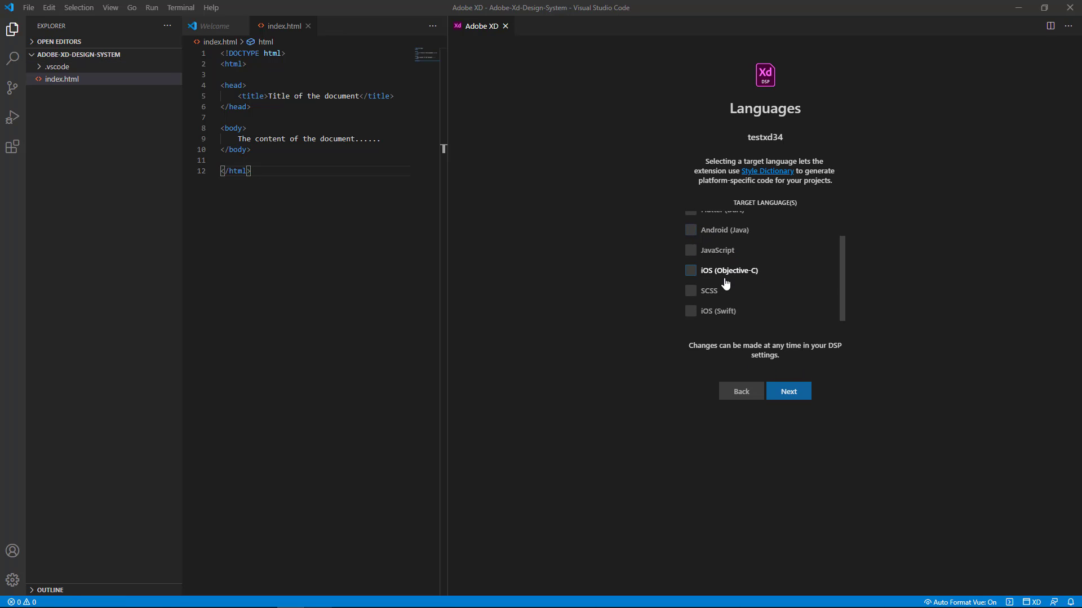
left_click(691, 291)
left_click(789, 390)
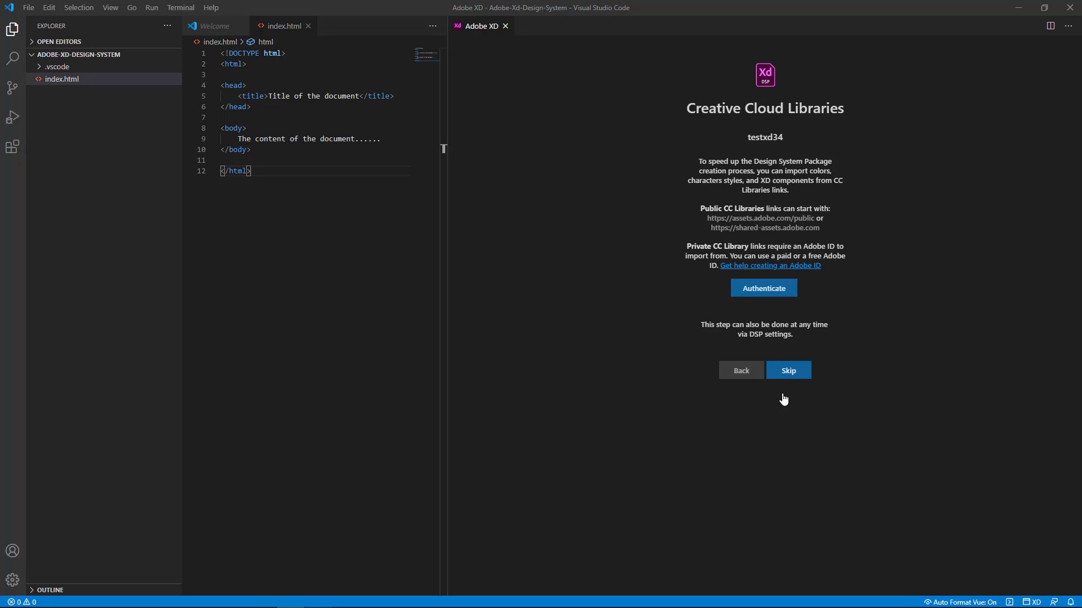
Authenticate the extension with the Adobe ID by allowing access in the browser, and return to Visual Studio Code.
left_click(770, 291)
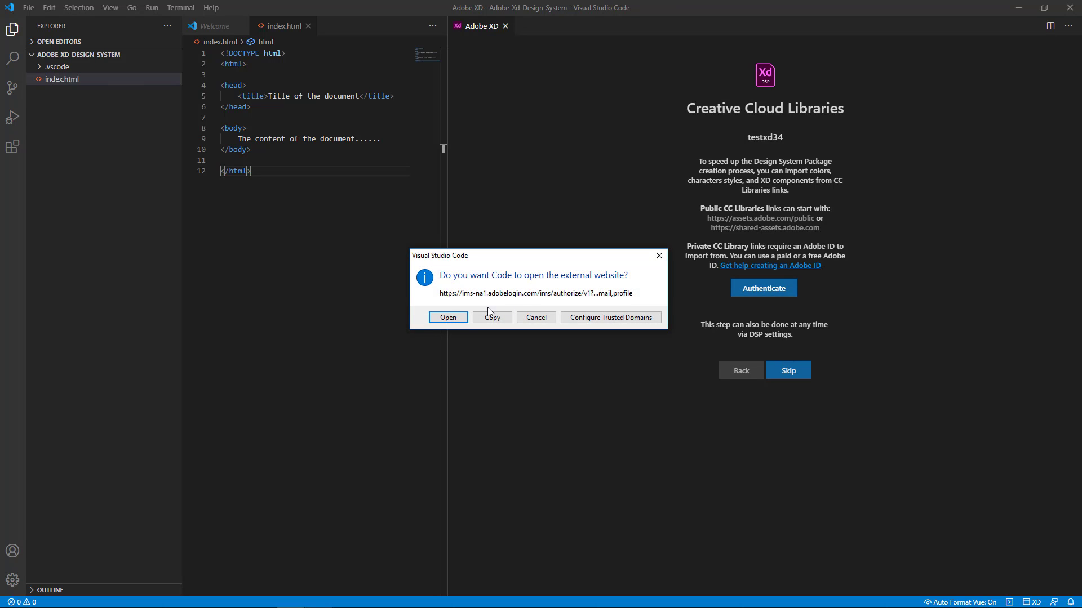
left_click(463, 319)
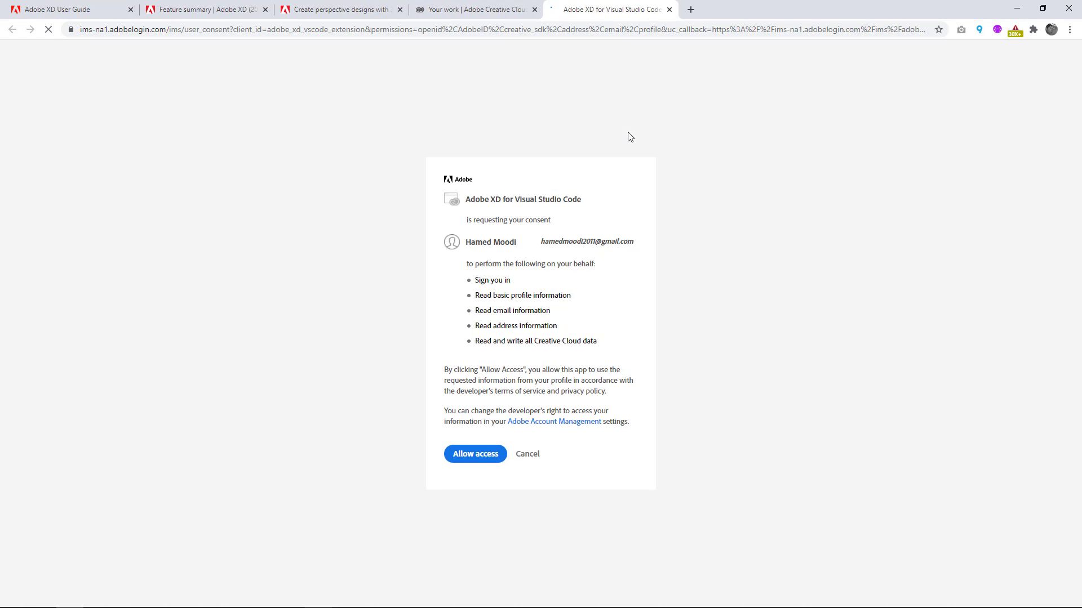
left_click(471, 458)
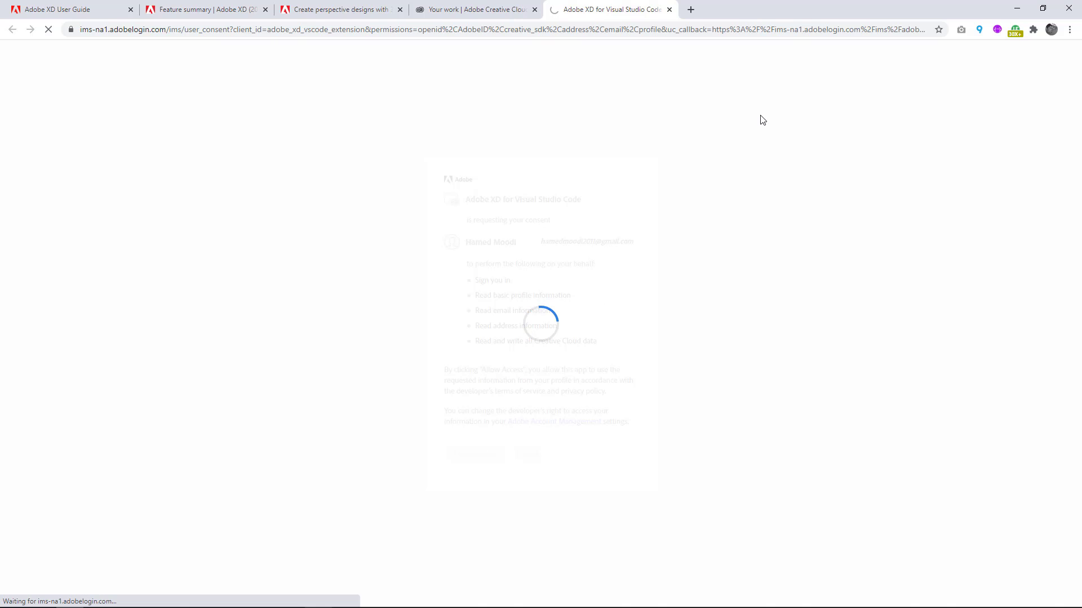
left_click(618, 126)
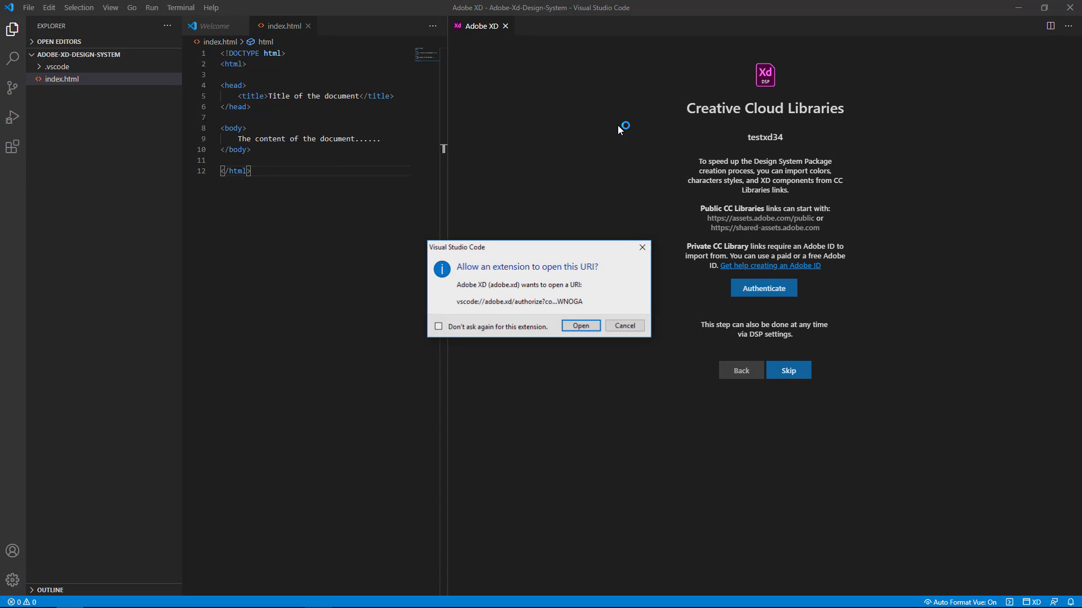
left_click(580, 326)
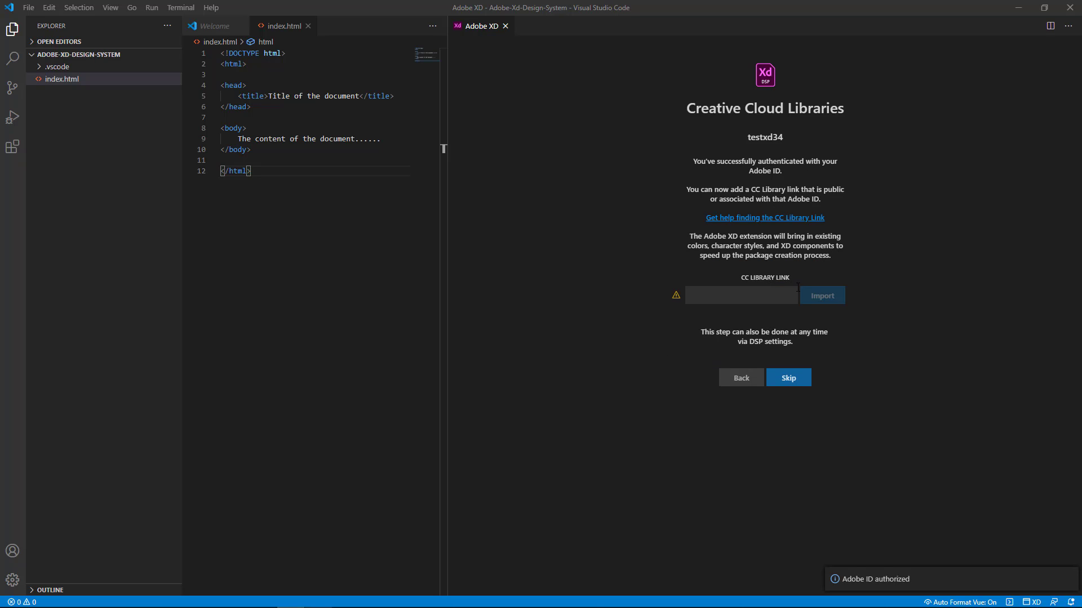
Copy the MyUiDesign library's share link in the browser and import it as the CC Library link in Visual Studio Code.
left_click(746, 294)
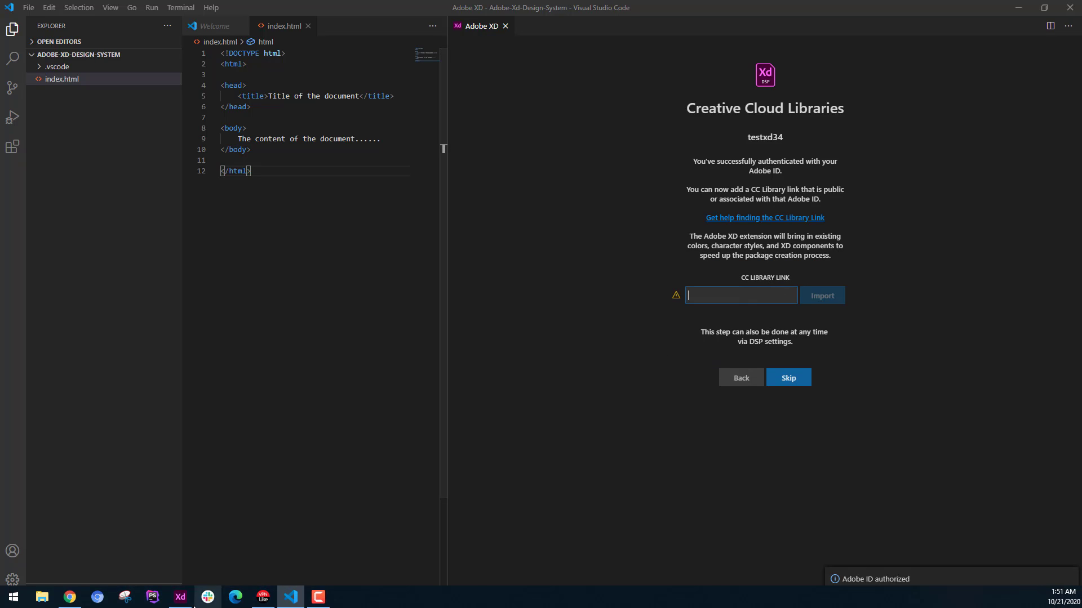
left_click(70, 599)
left_click(452, 4)
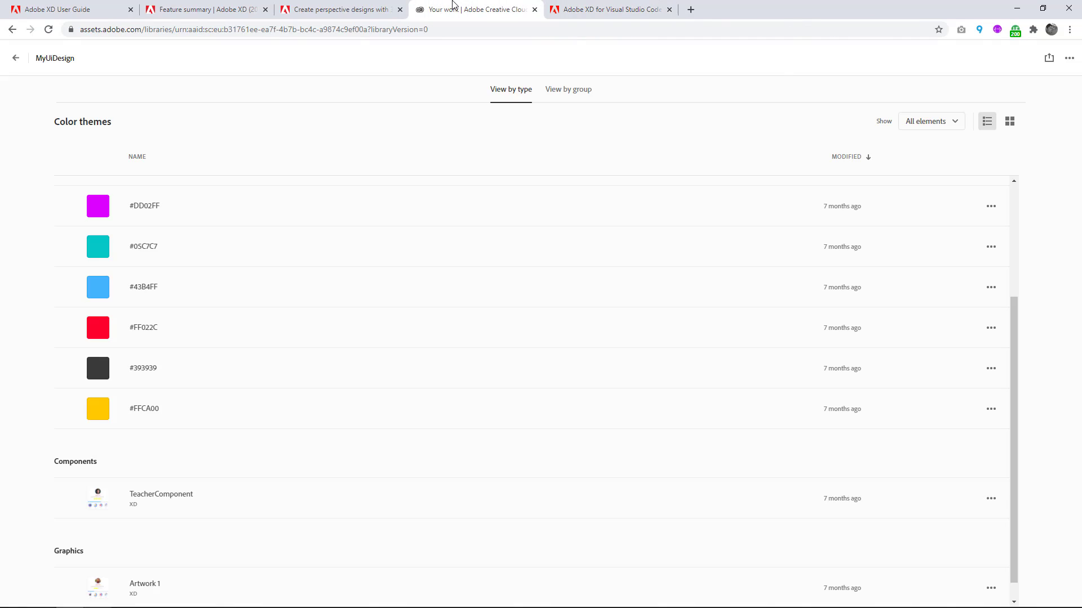
left_click(1041, 58)
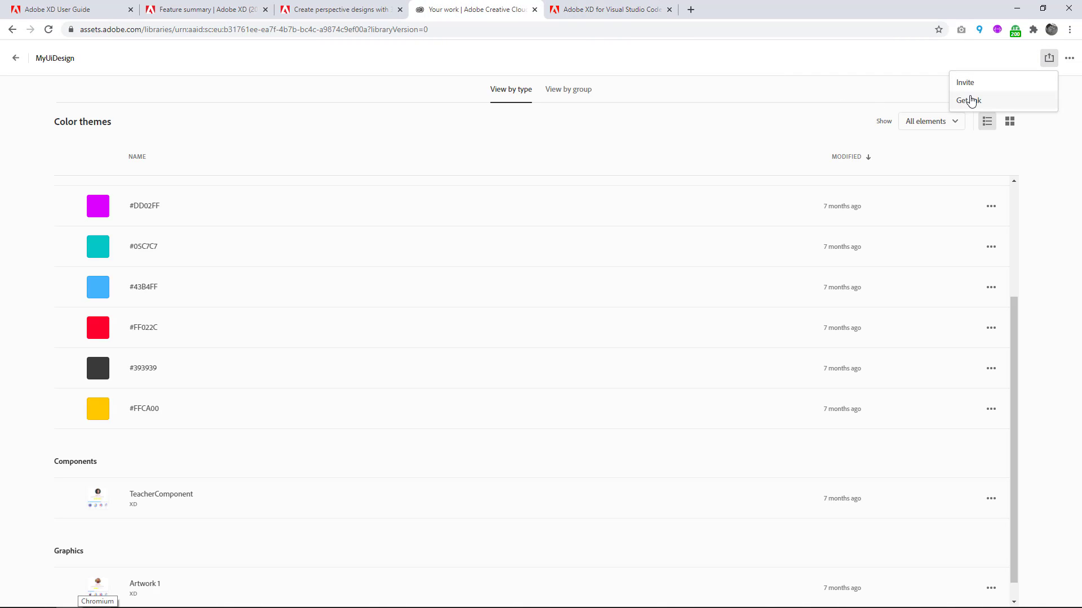
left_click(969, 101)
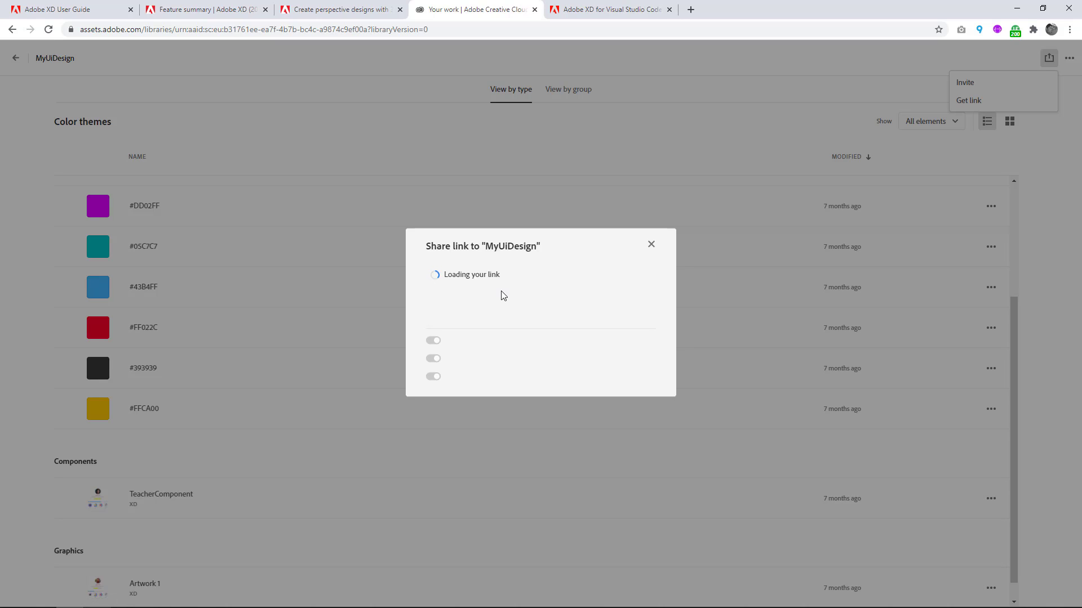
left_click(630, 284)
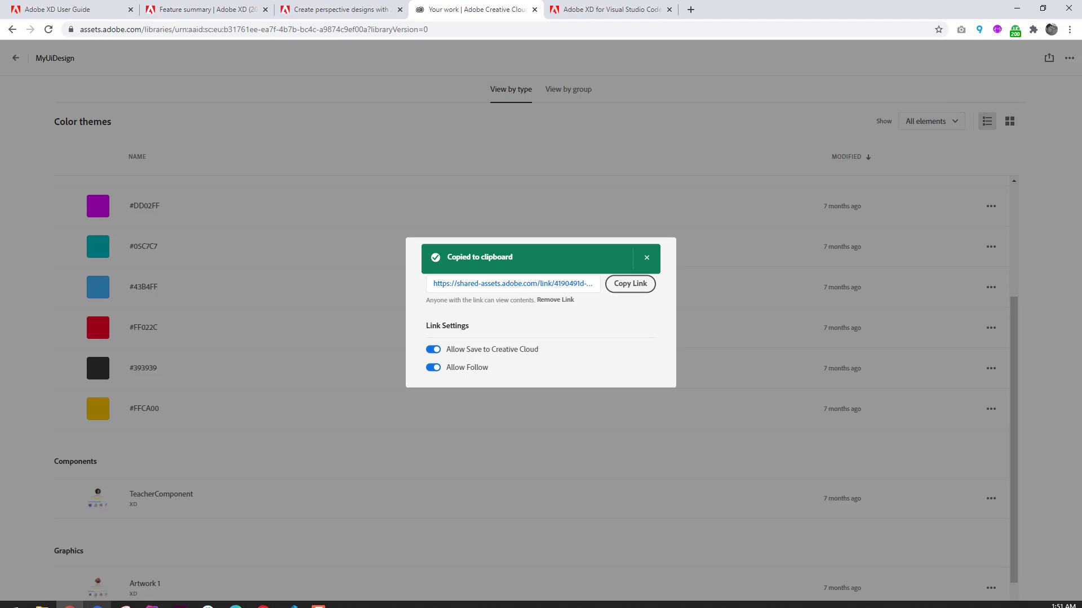
left_click(298, 600)
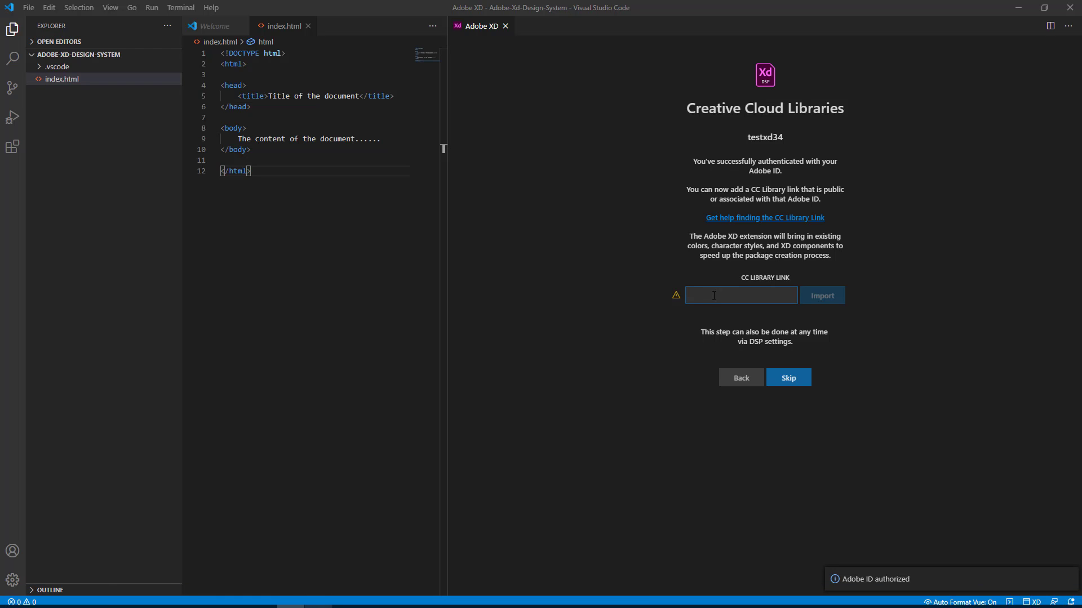
left_click(816, 297)
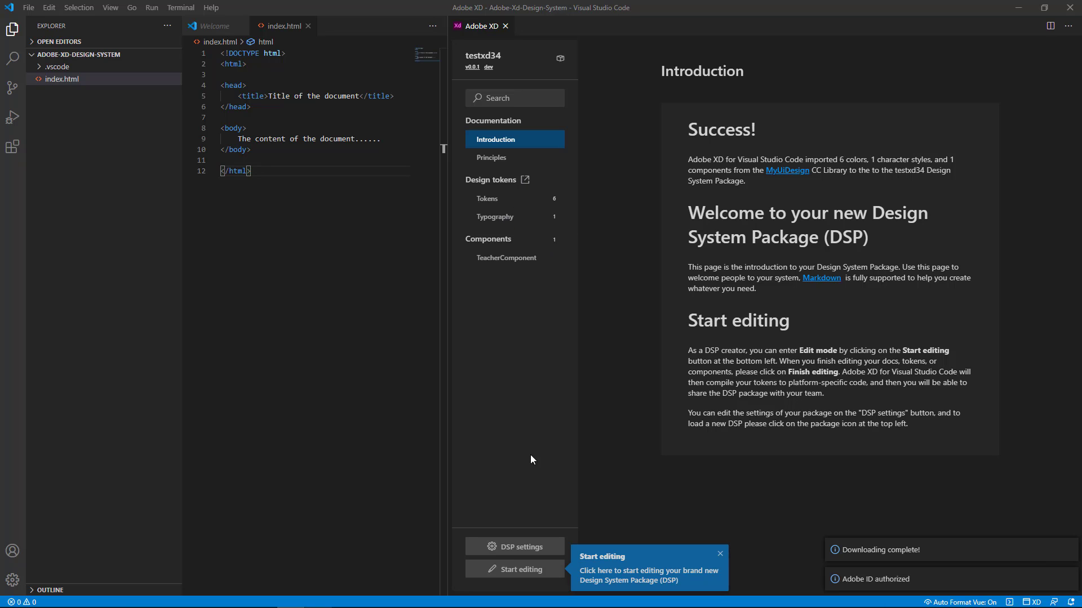
Review the testxd34 package's DSP settings, dismiss the two notifications and save the settings.
left_click(521, 547)
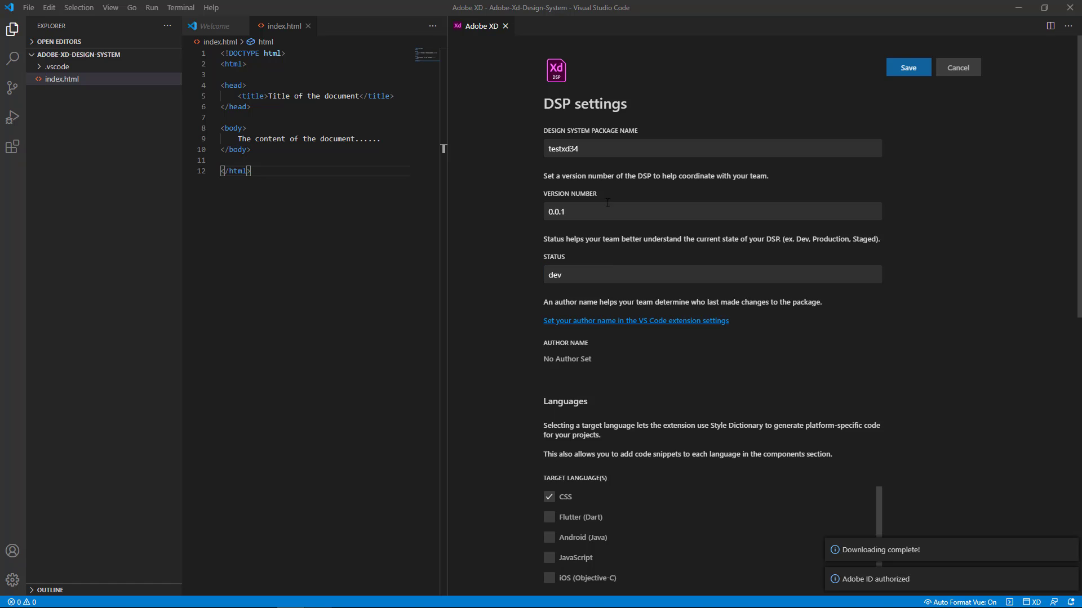
scroll(607, 203, "down", 10)
scroll(617, 218, "up", 8)
scroll(617, 221, "down", 3)
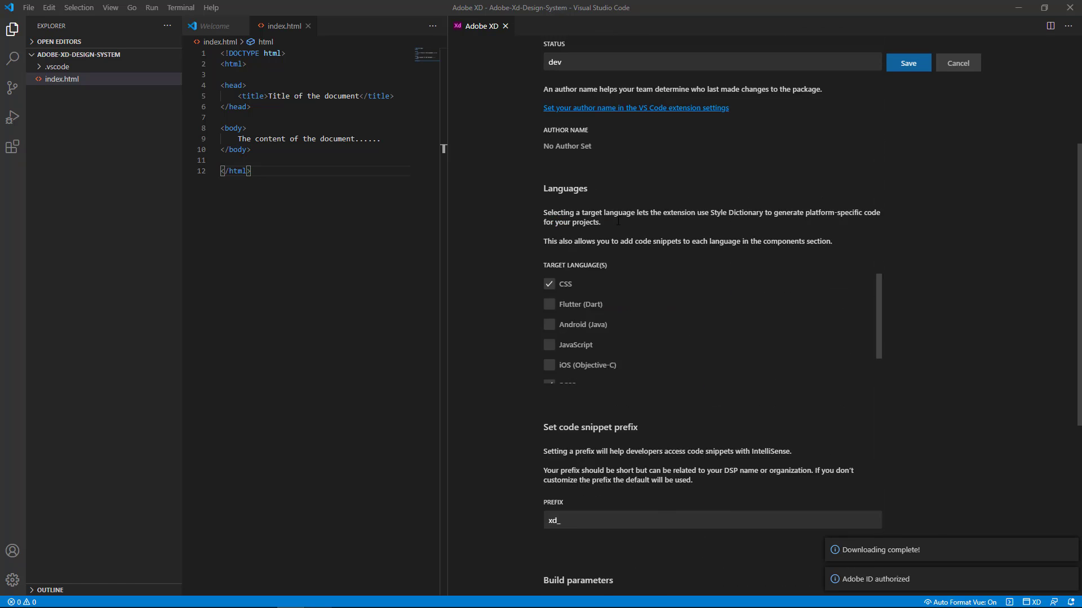
scroll(618, 222, "down", 5)
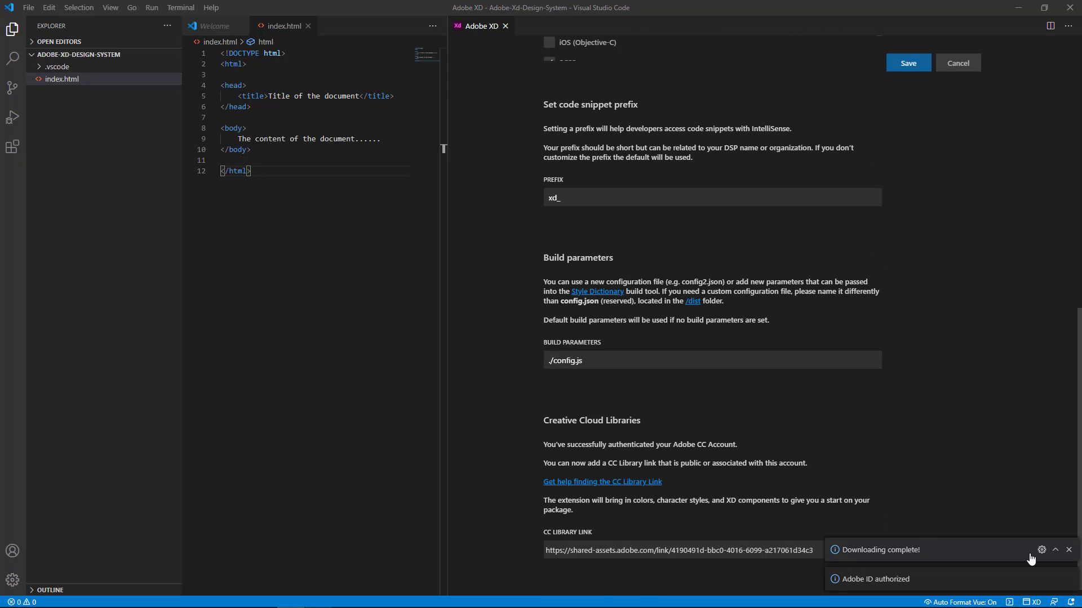
left_click(1068, 549)
left_click(1069, 579)
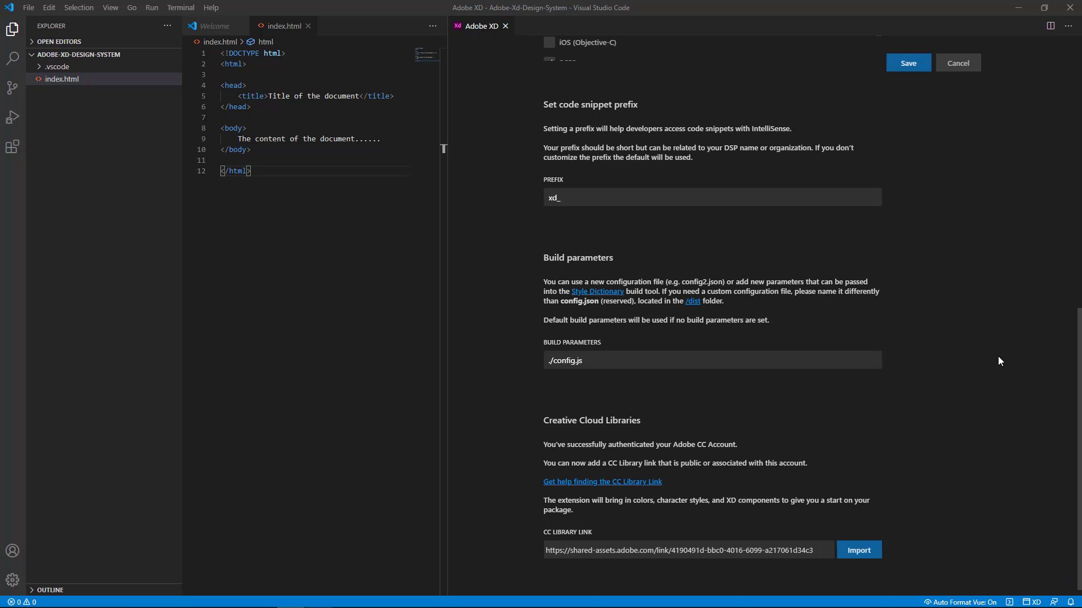
left_click(902, 65)
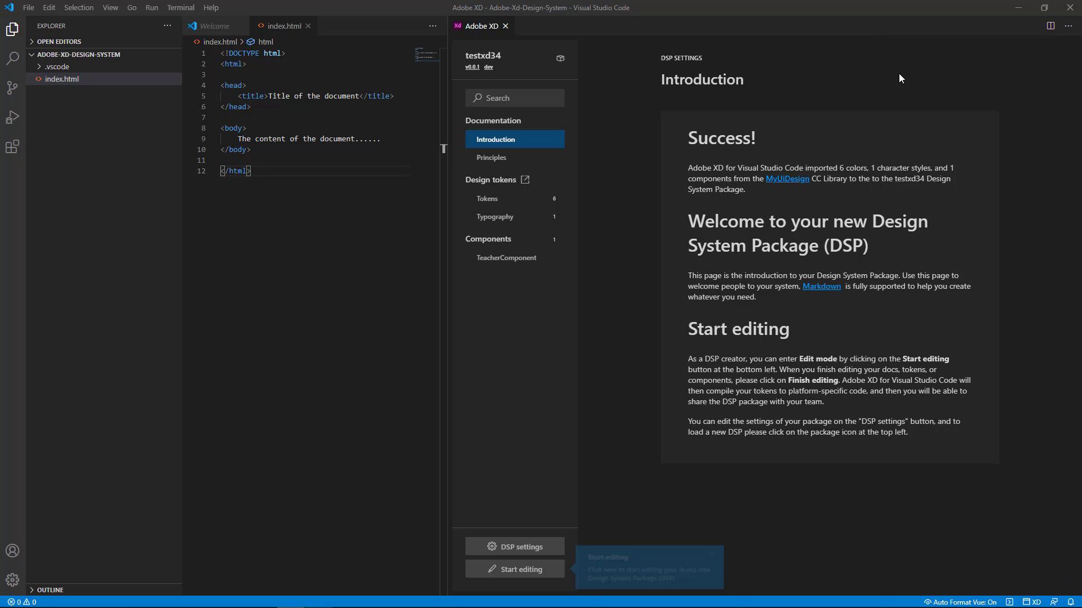
Enable editing of the package's design tokens and rename the #FFCA00 color token to mainPrimary.
left_click(486, 200)
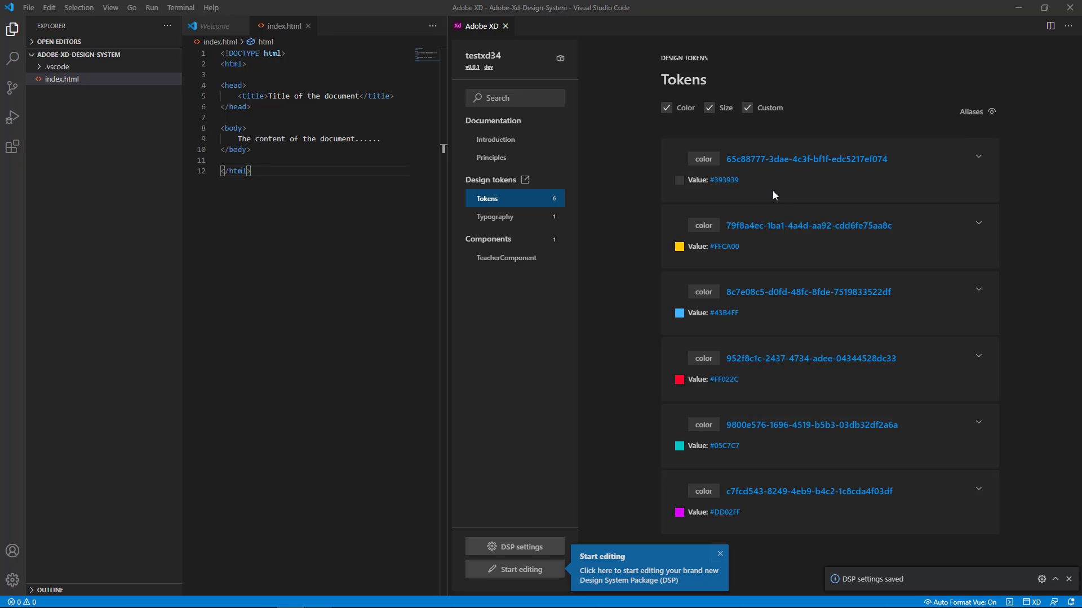
left_click(522, 569)
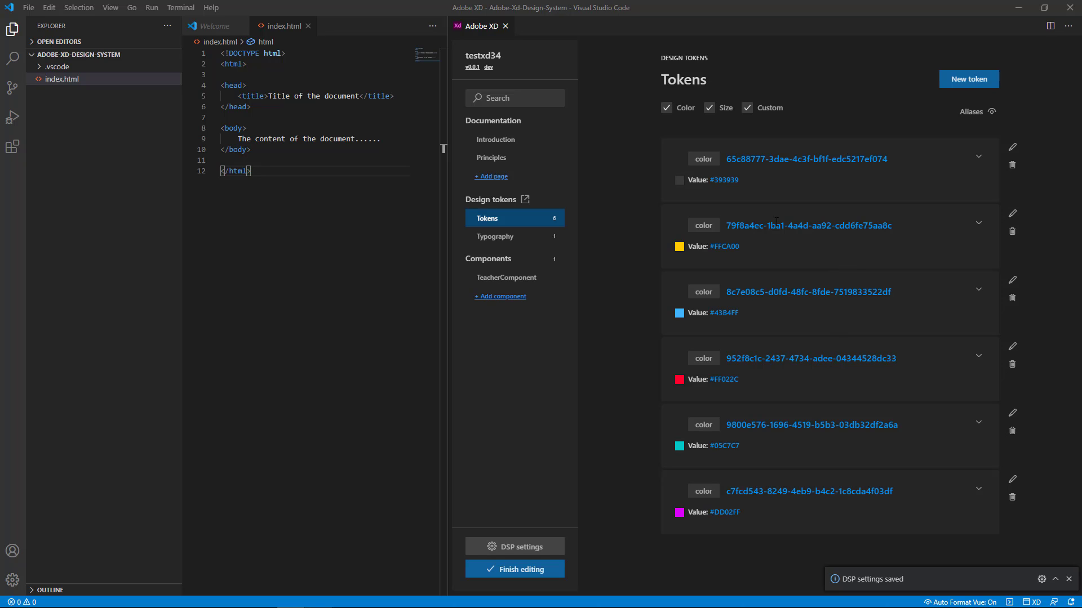
left_click(1012, 213)
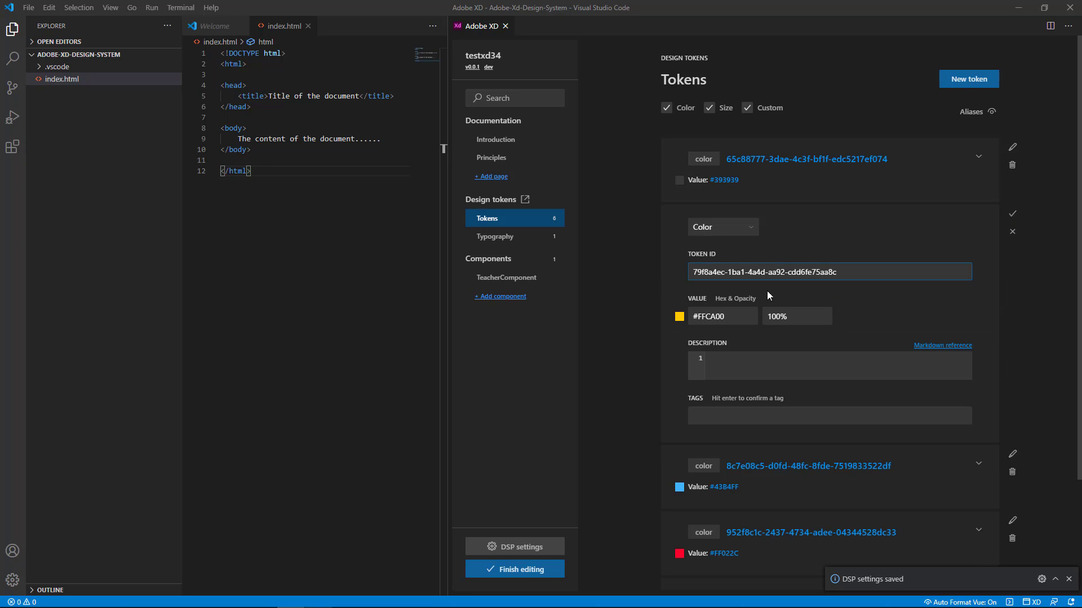
left_click_drag(838, 273, 645, 249)
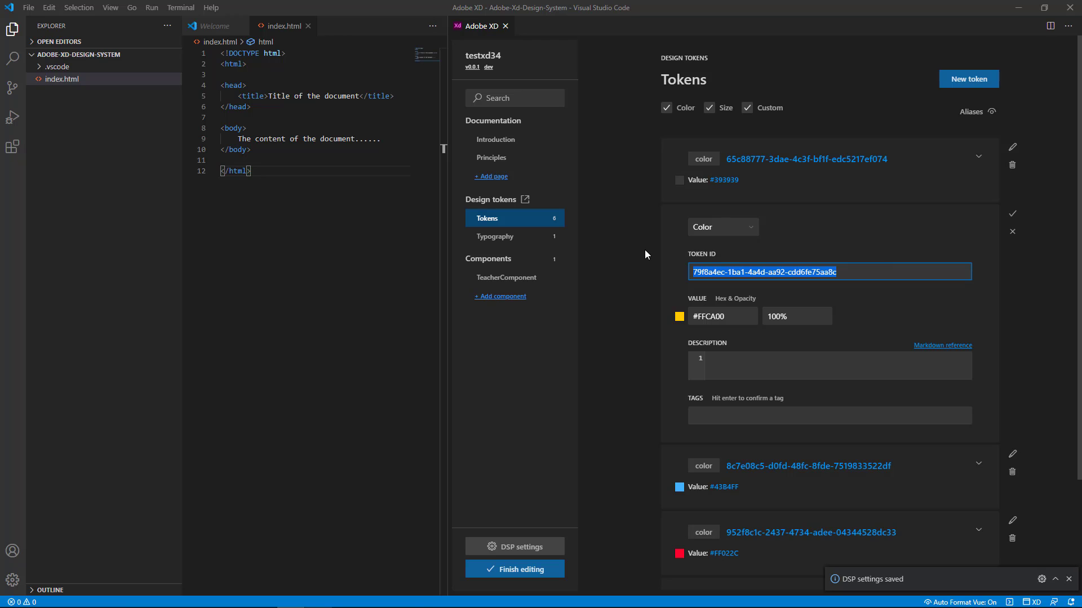
type("mainPri")
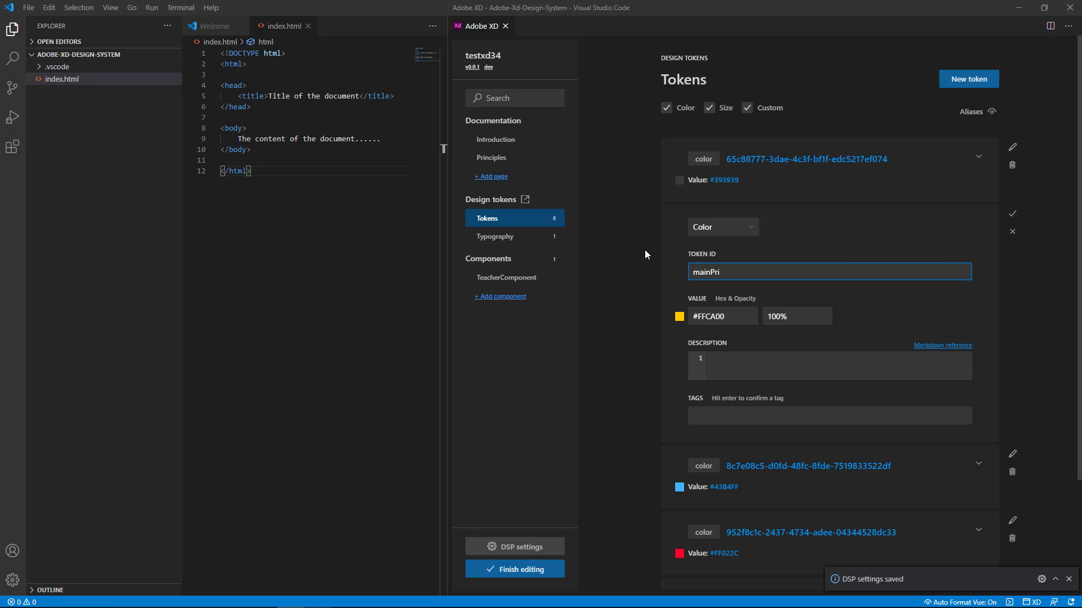
type("mary")
left_click(1012, 214)
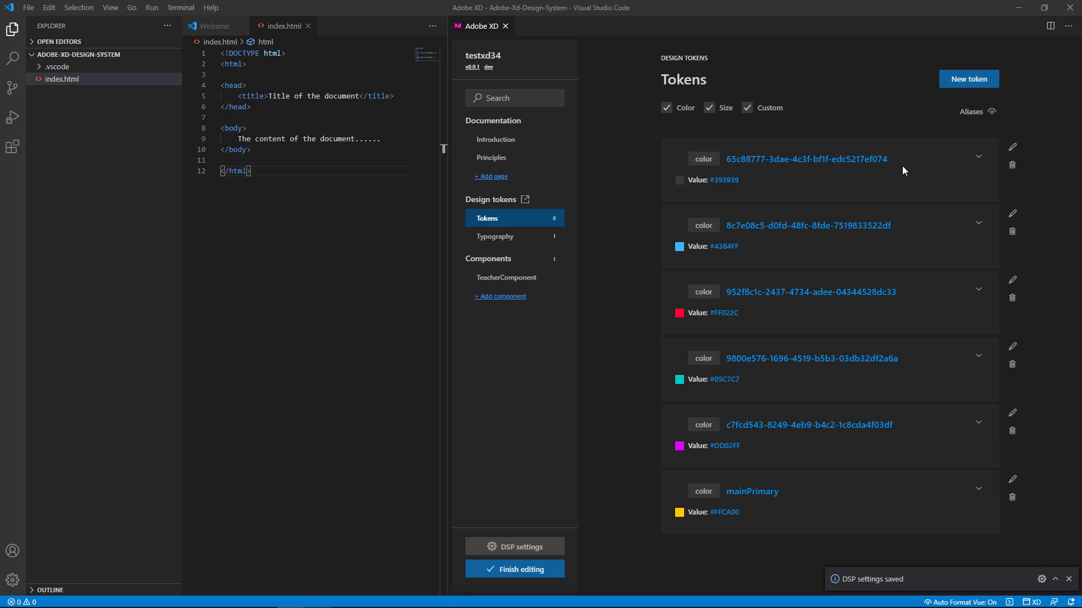
Rename the #393939 color token to error and finish editing the package so the tokens compile.
left_click(1012, 147)
type("error")
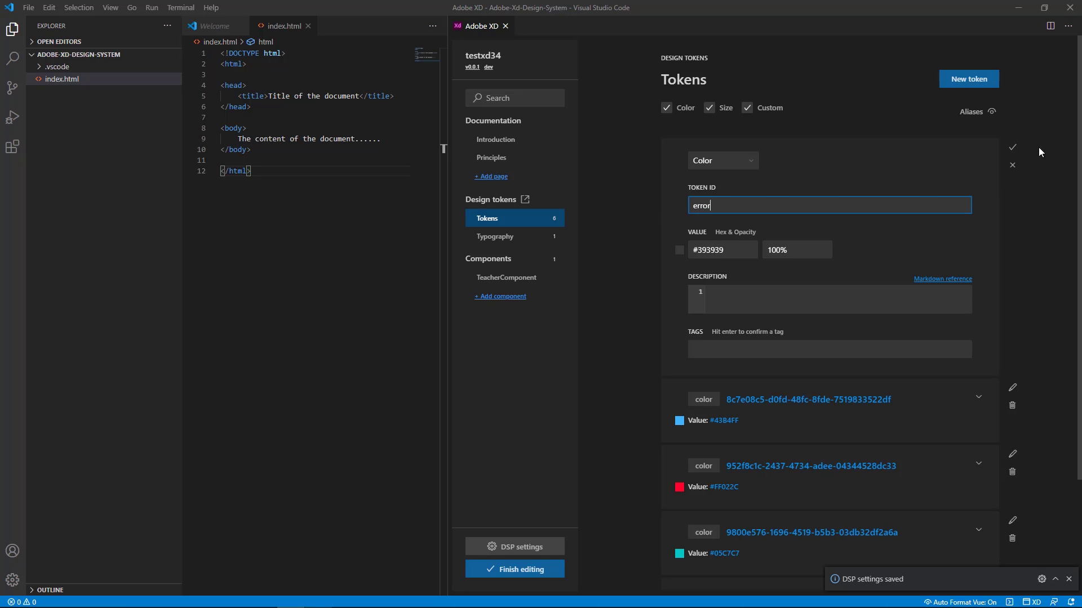
left_click(1012, 147)
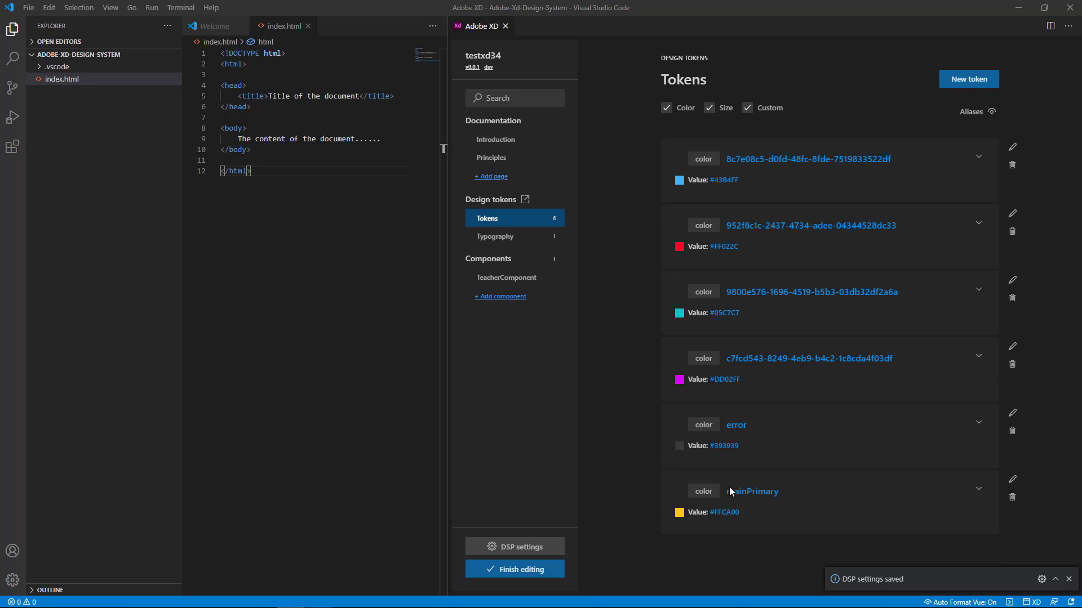
left_click(515, 571)
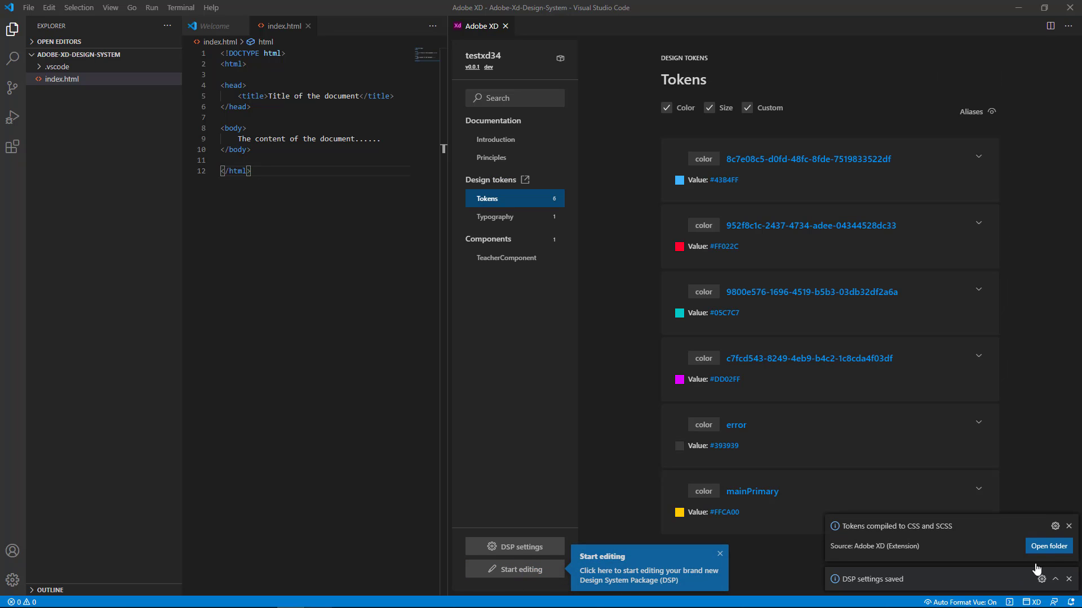
Open the compiled tokens' output folder, and expand the .vscode folder of the project in Visual Studio Code.
left_click(1056, 548)
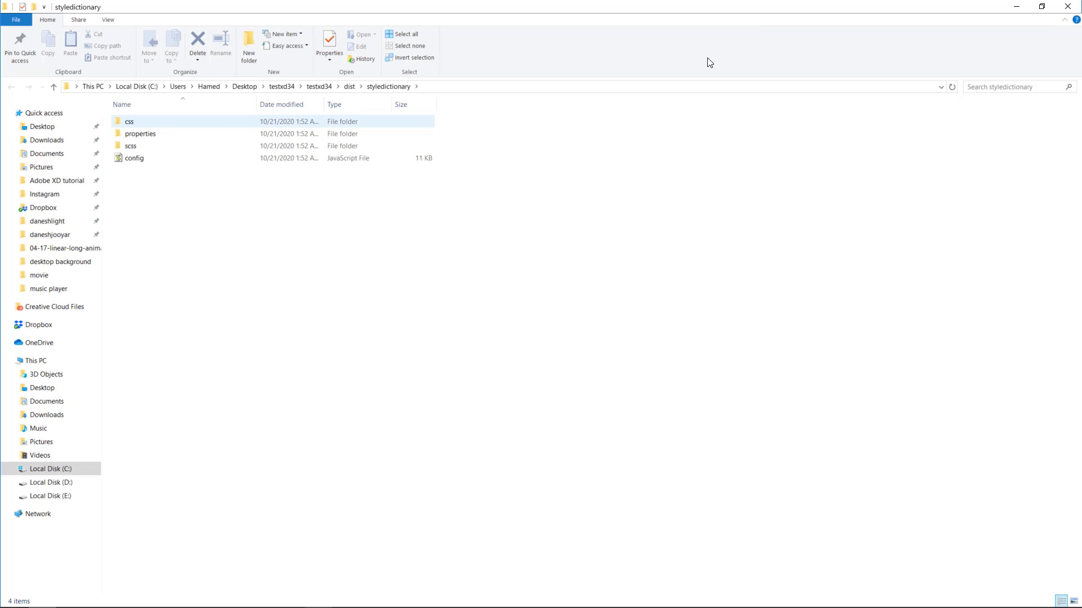
left_click(1015, 8)
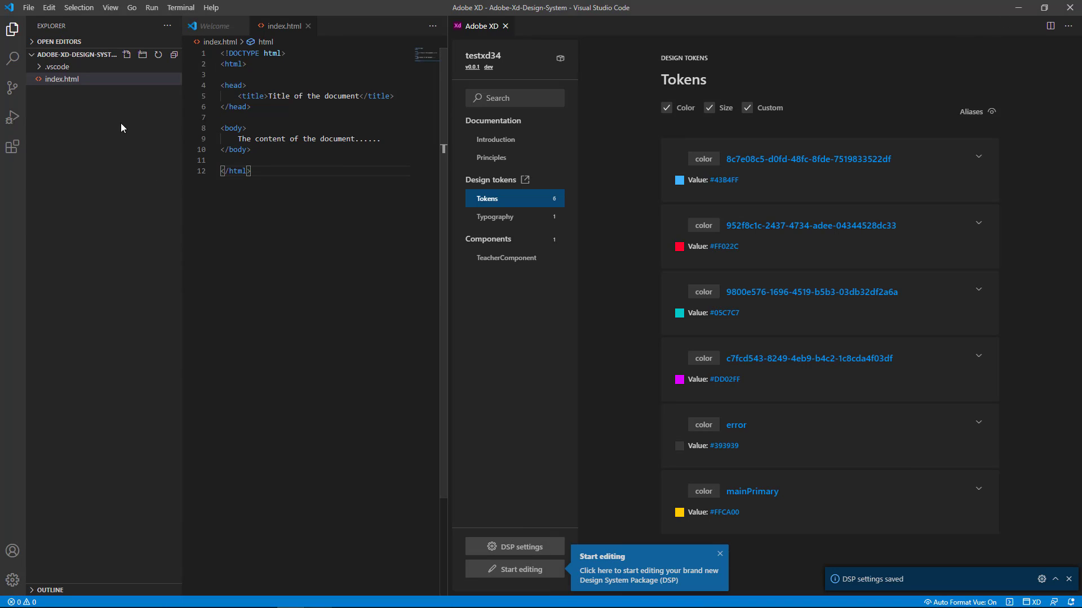
left_click(35, 56)
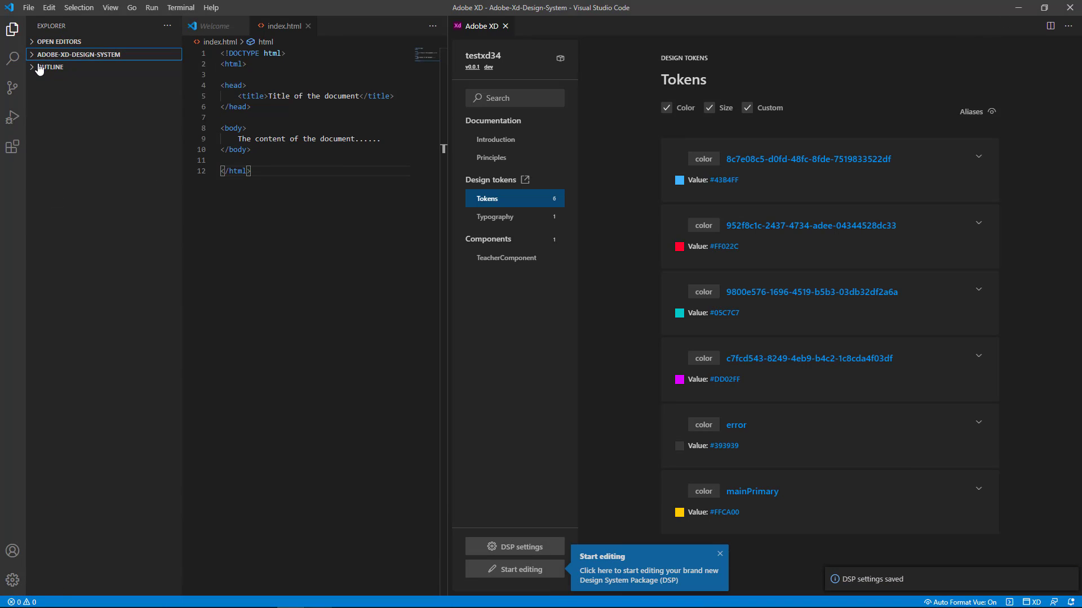
left_click(35, 57)
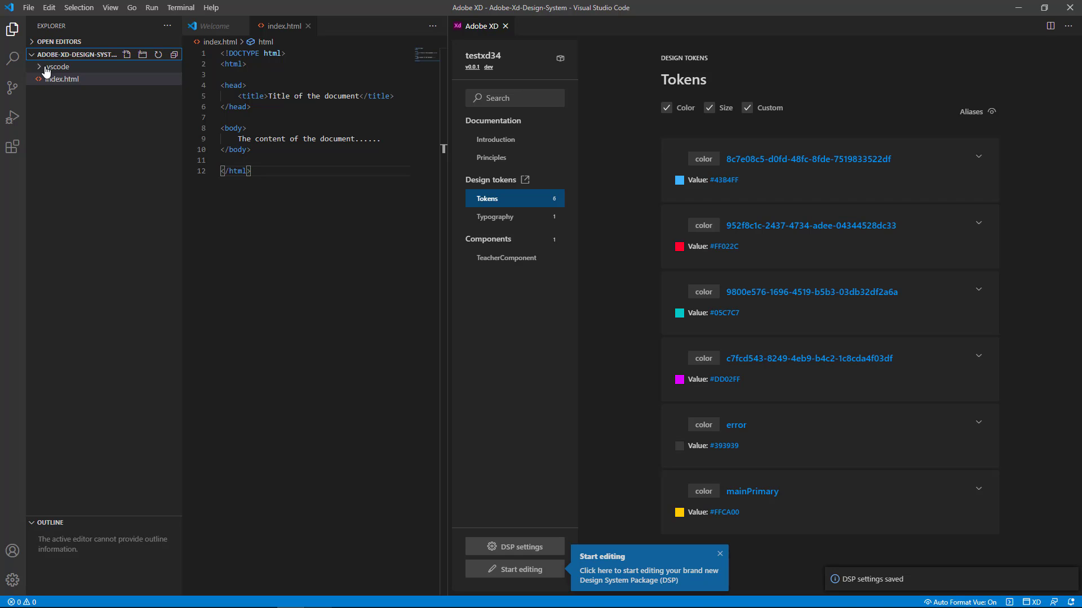
left_click(40, 69)
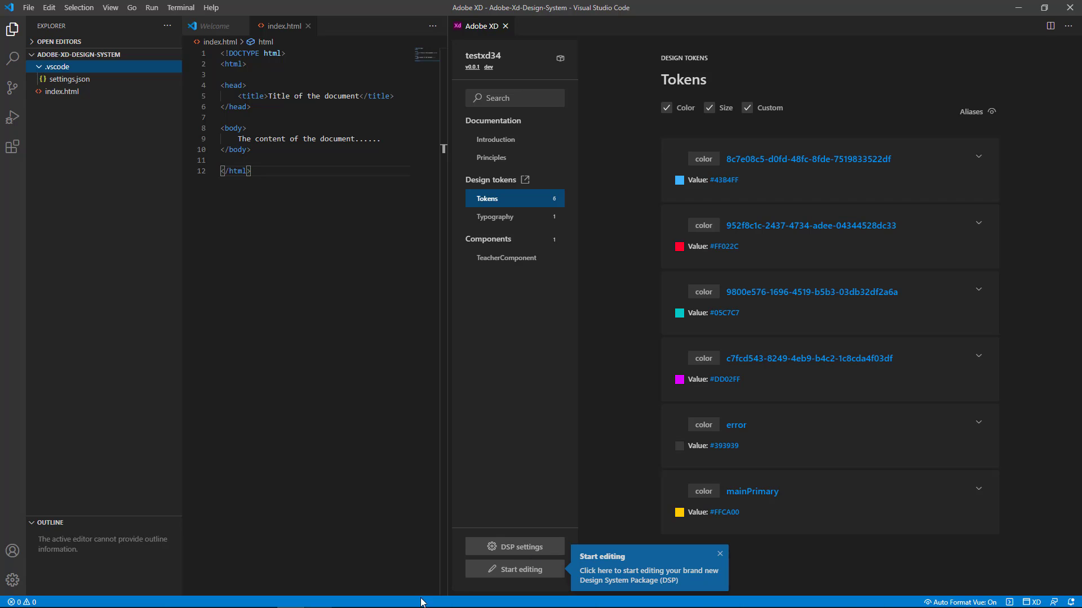
Return to the styledictionary output folder and open the variables file from its css folder in Visual Studio Code.
left_click(168, 603)
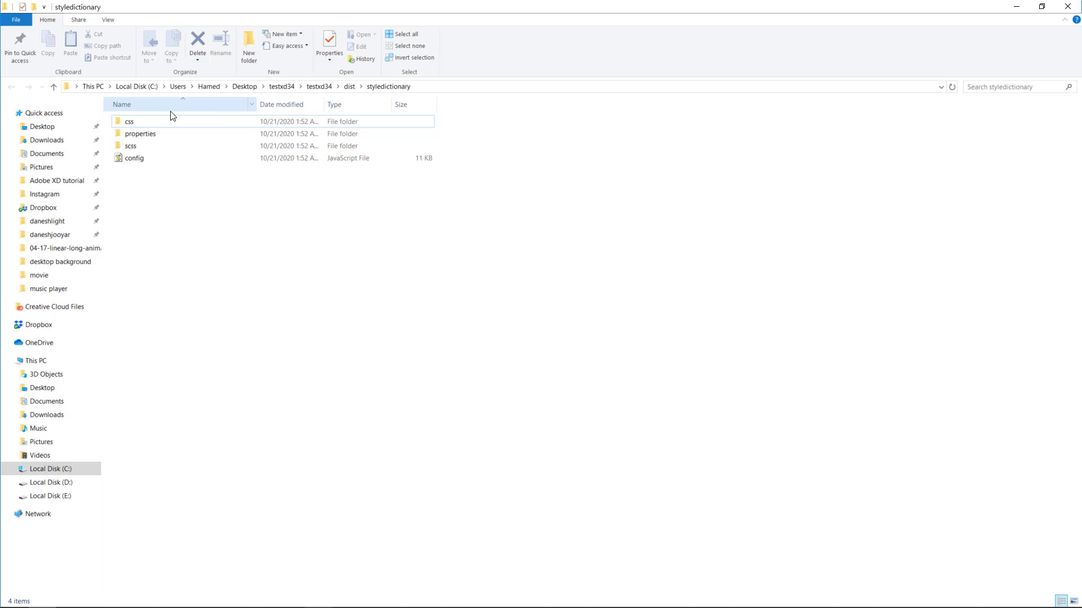
double_click(132, 122)
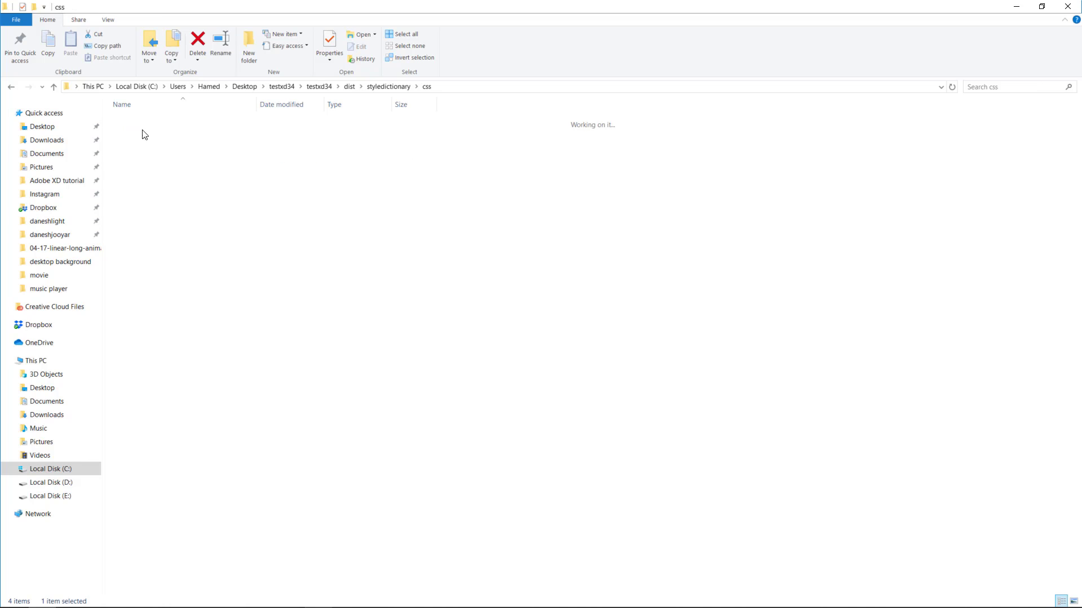
right_click(137, 121)
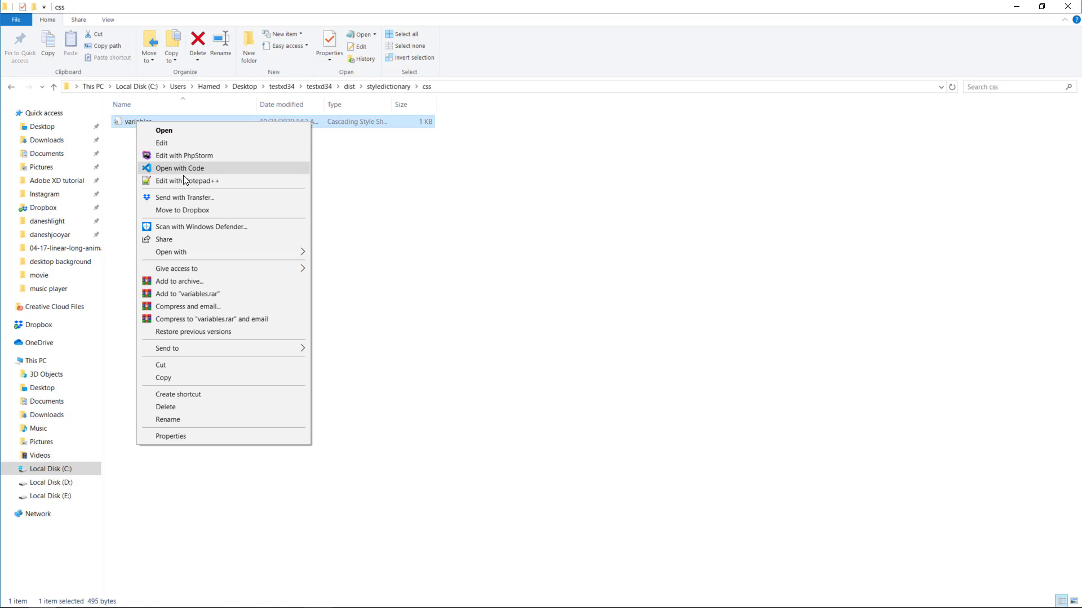
left_click(185, 170)
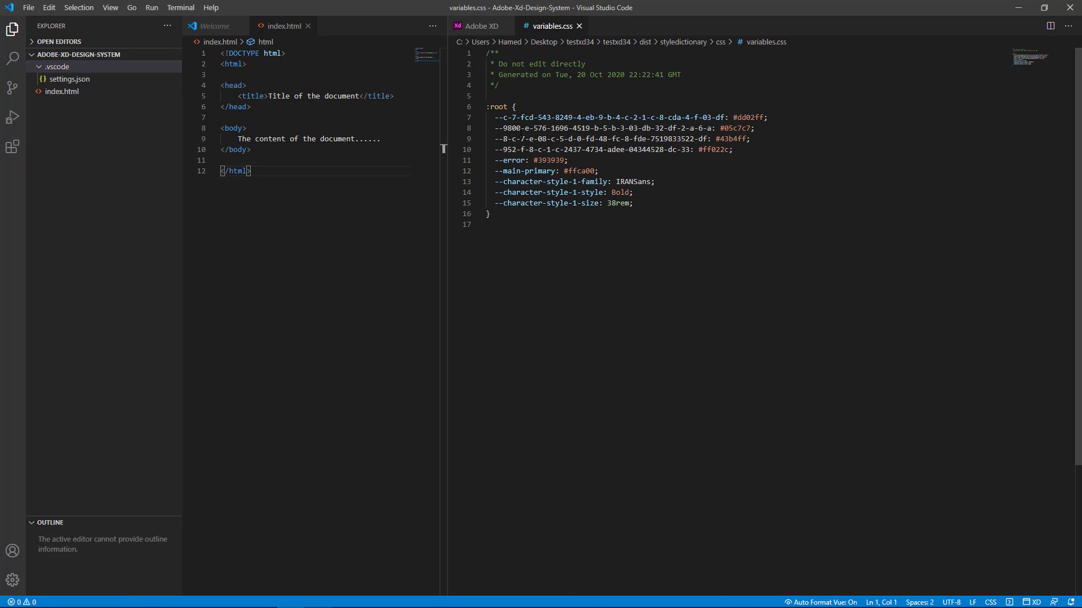
Examine the error, main-primary and character style variables generated in variables.css.
double_click(513, 160)
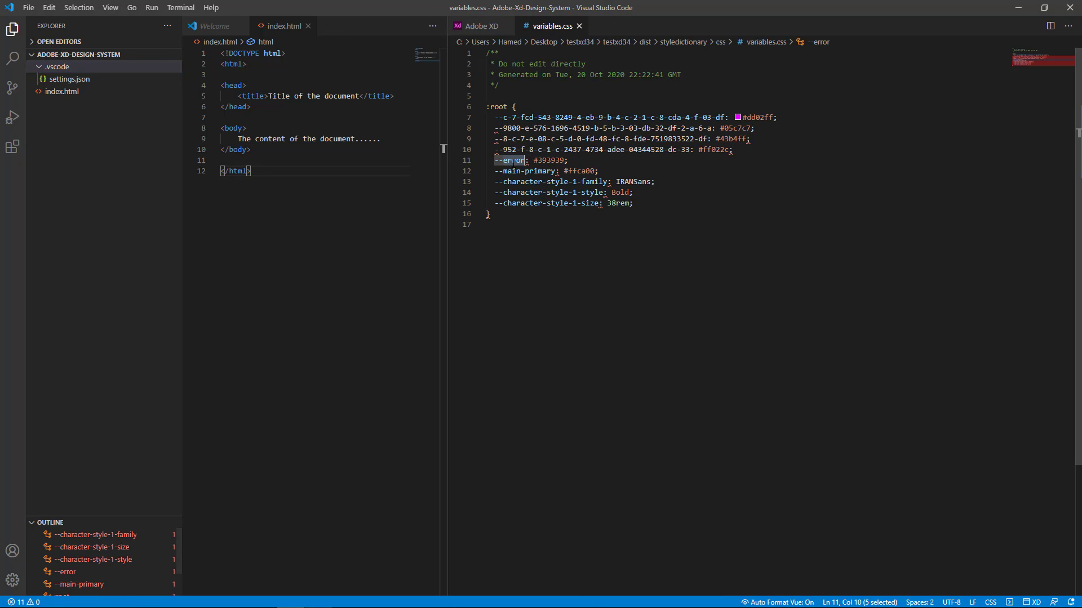
left_click_drag(503, 171, 507, 171)
left_click_drag(550, 170, 556, 171)
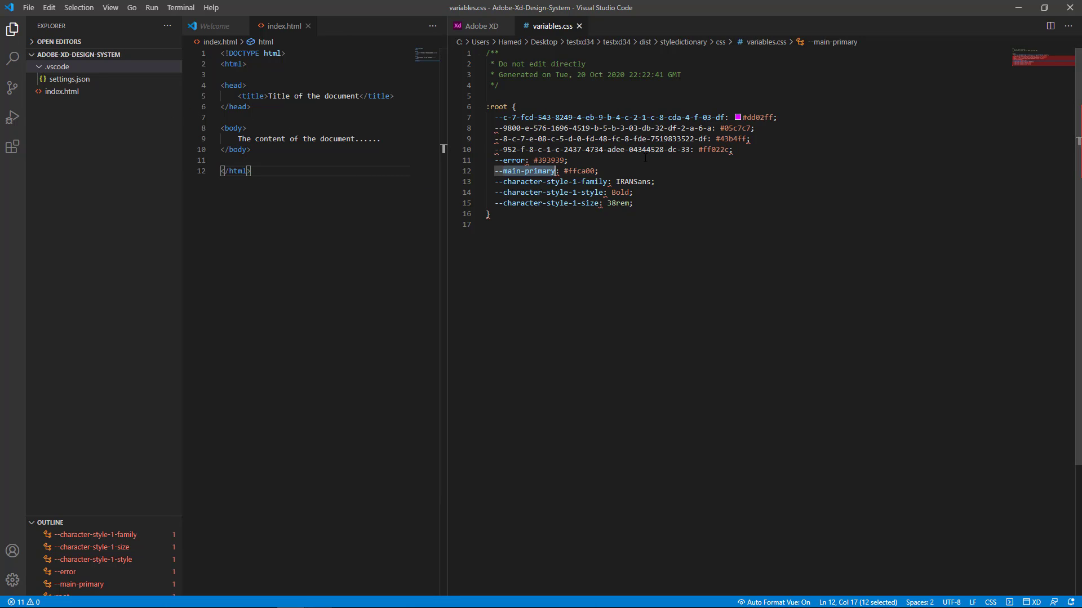
left_click(653, 207)
left_click_drag(647, 204, 509, 180)
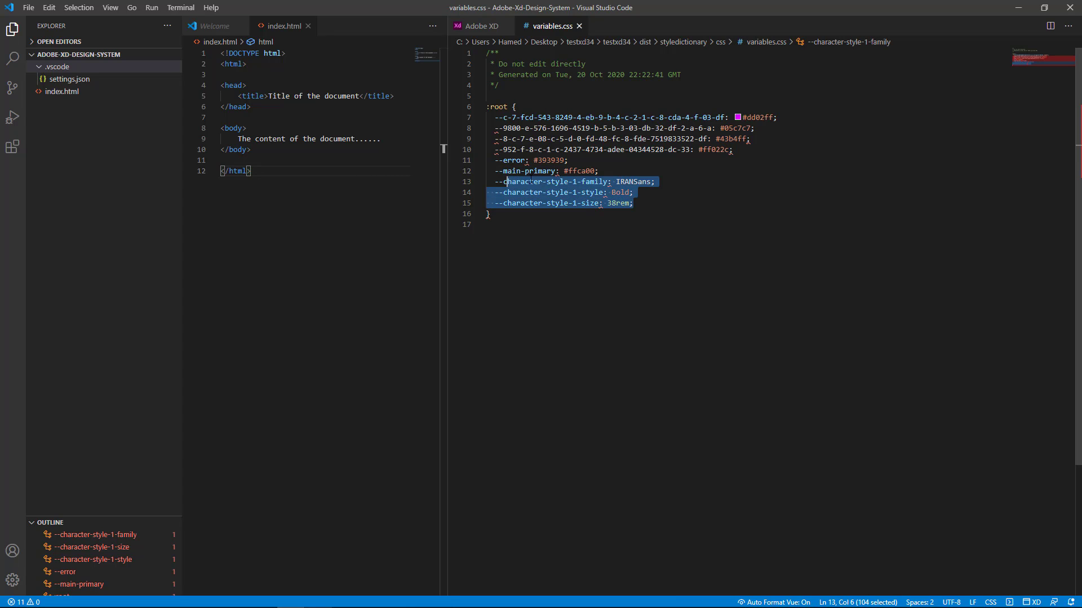
left_click(551, 171)
mouse_move(596, 184)
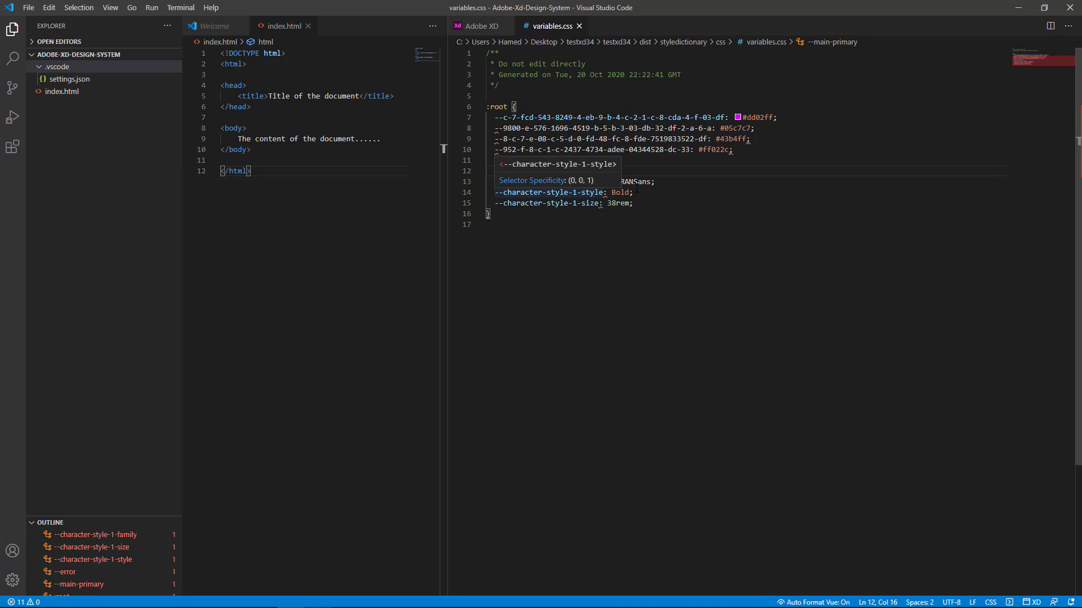
left_click(649, 161)
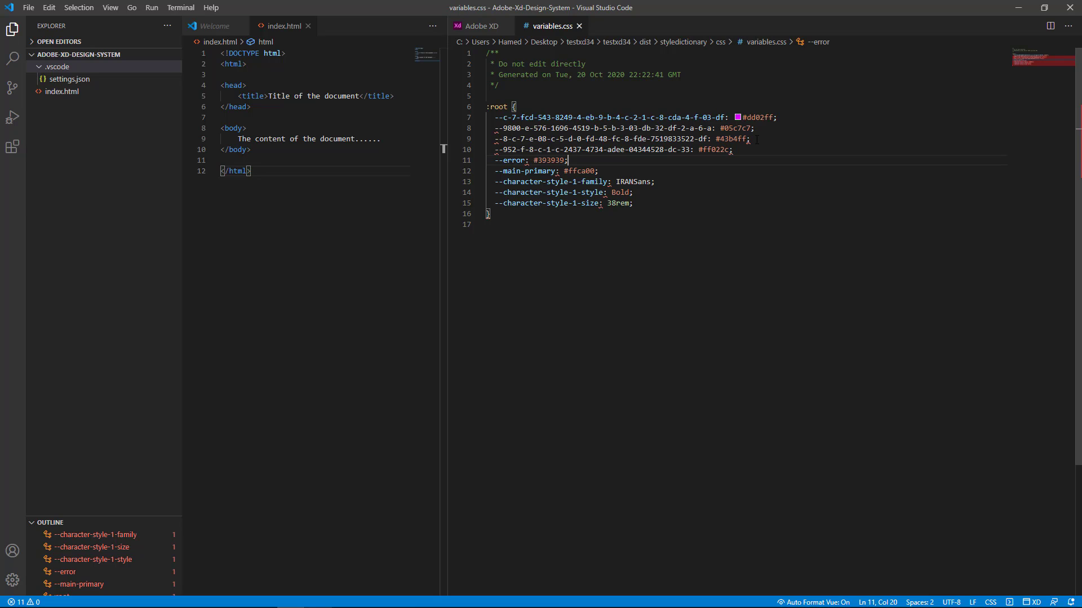
Go back to the package's token list, close Visual Studio Code, and dismiss the MyUiDesign share link dialog in the browser.
left_click(481, 26)
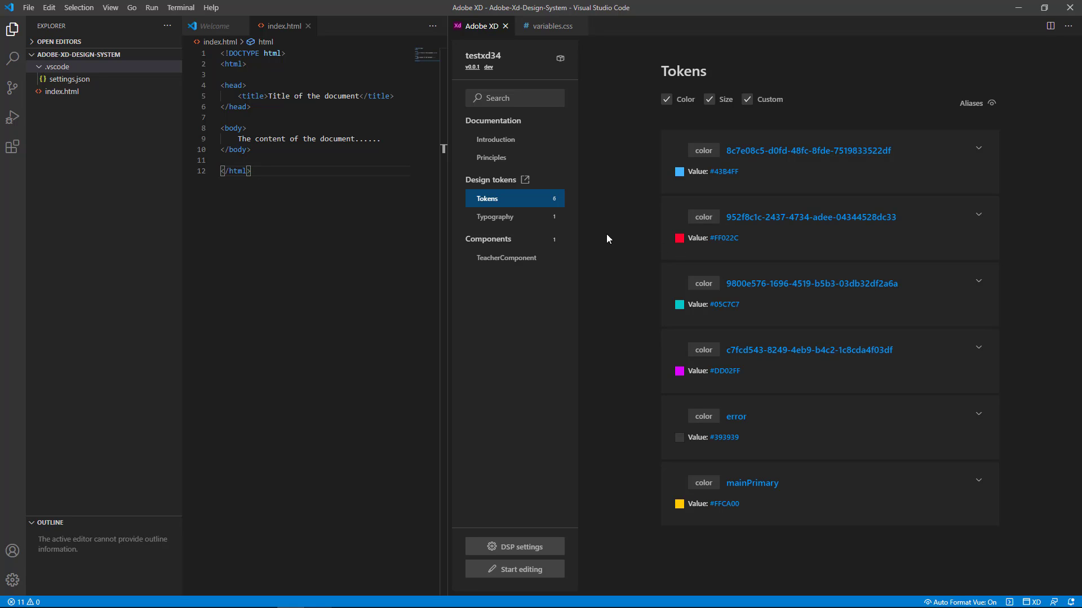
left_click(1070, 7)
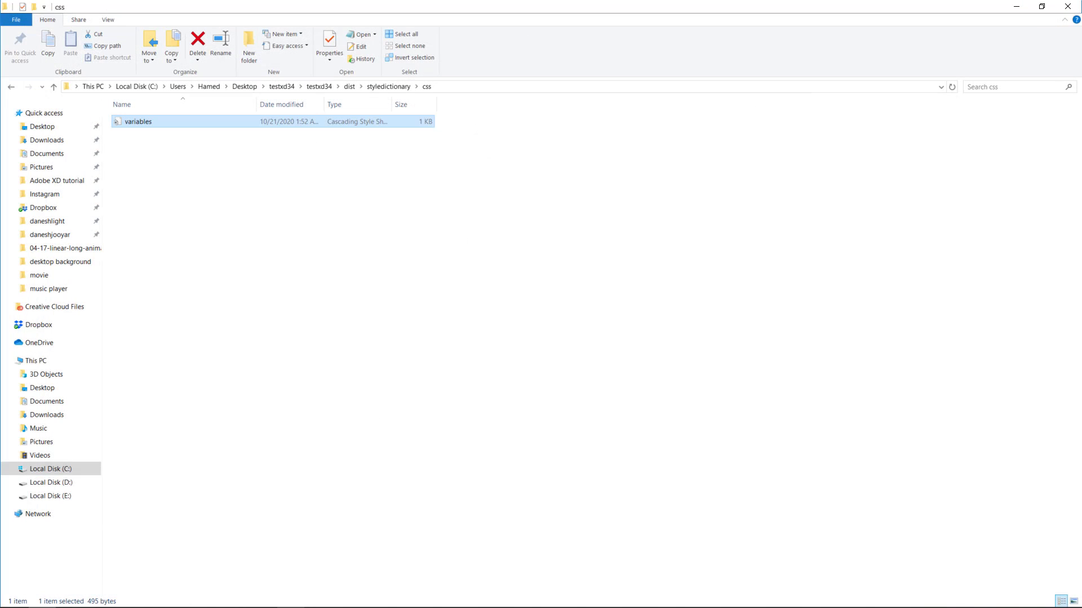
left_click(82, 603)
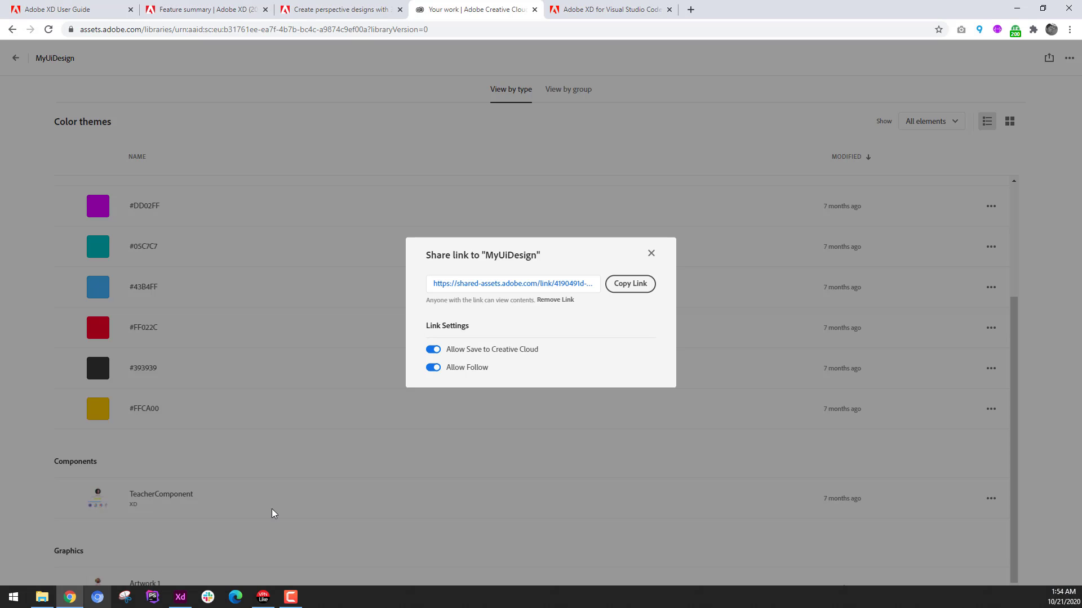
key("Escape")
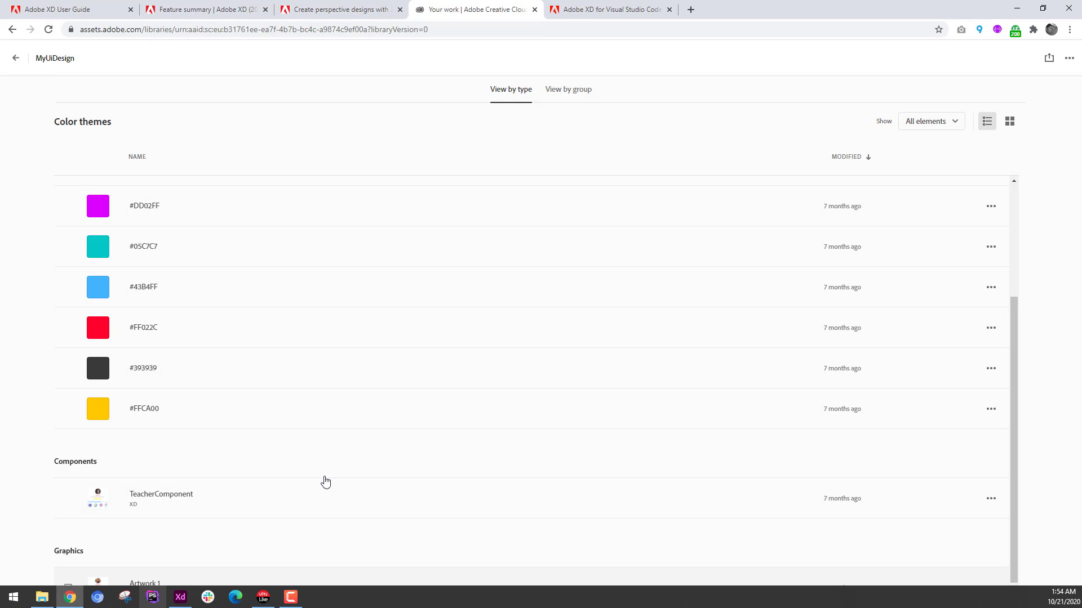
Examine the coediting section and the list of Adobe XD 34.0 new features on the Feature summary page.
left_click(212, 7)
scroll(467, 144, "down", 15)
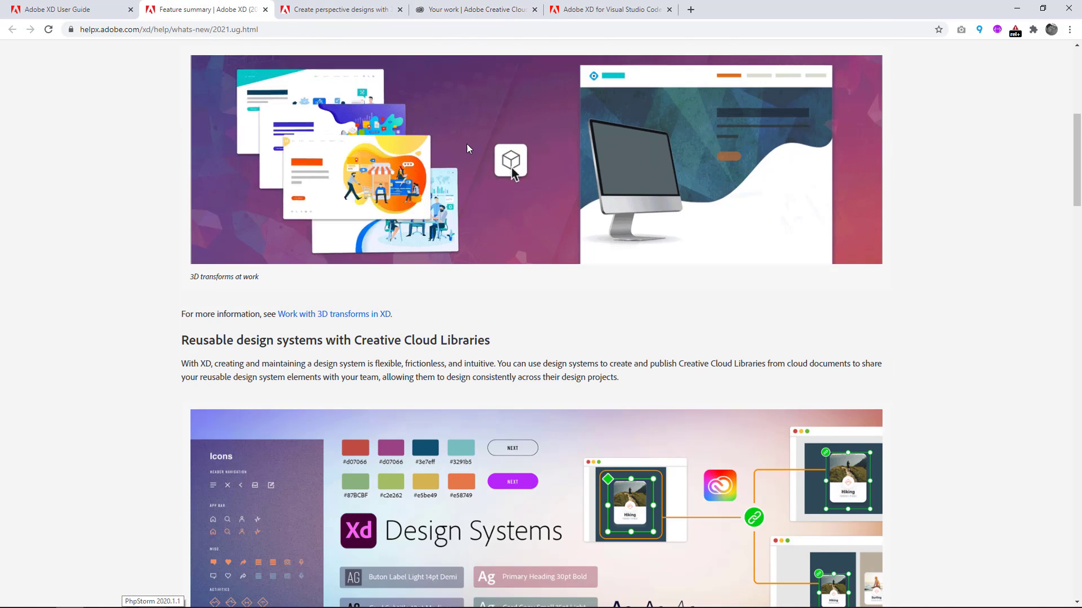
scroll(473, 149, "down", 4)
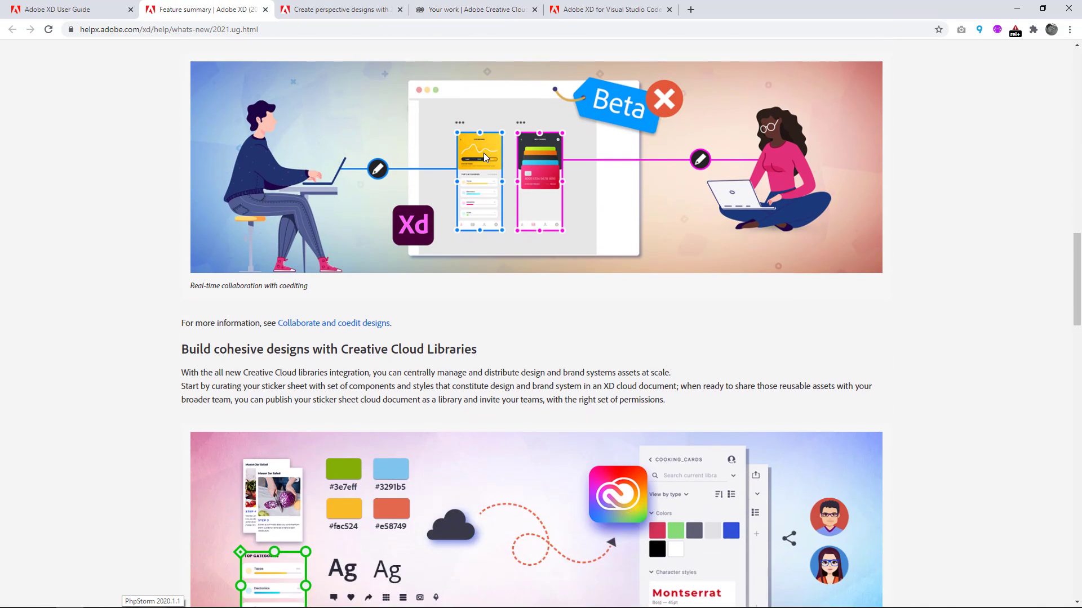
scroll(483, 155, "up", 2)
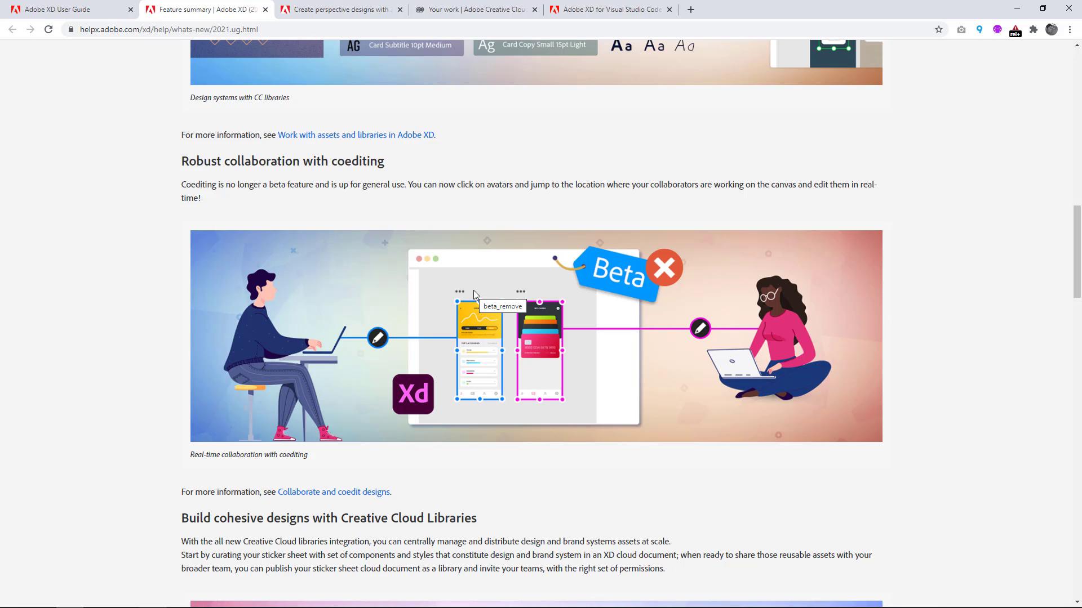
scroll(474, 290, "down", 3)
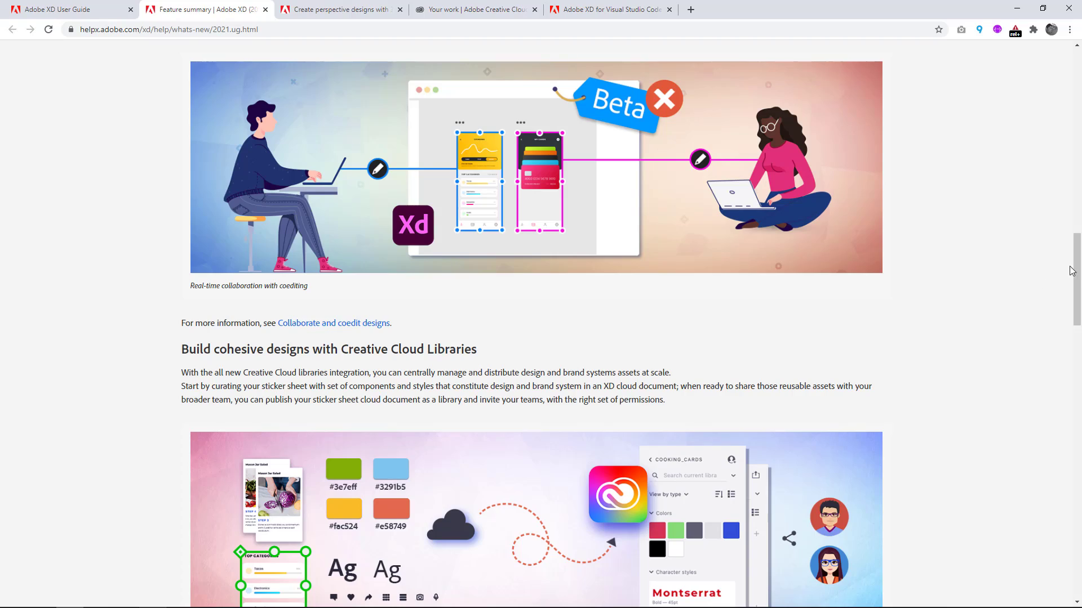
left_click_drag(1073, 272, 1029, 103)
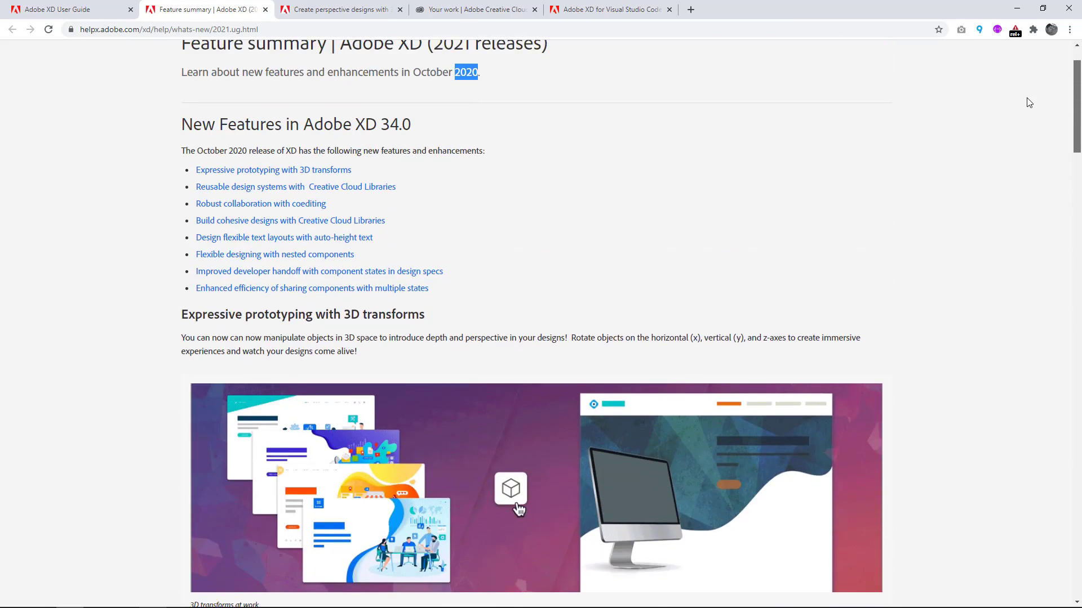
Read through the page's feature sections from 3D transforms to developer handoff and sharing components with multiple states.
scroll(997, 157, "down", 5)
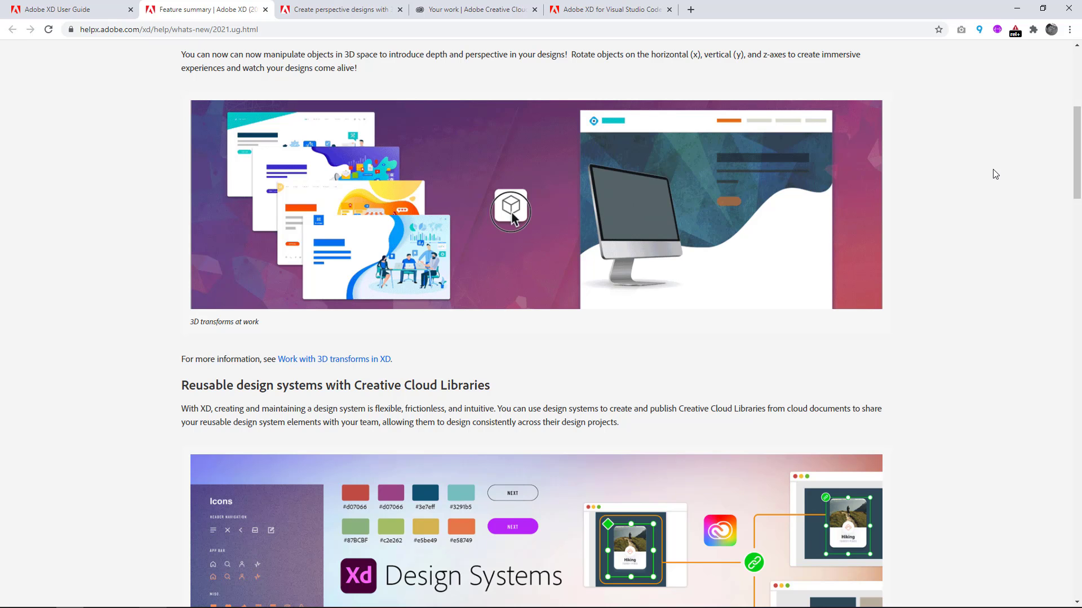
scroll(995, 175, "down", 12)
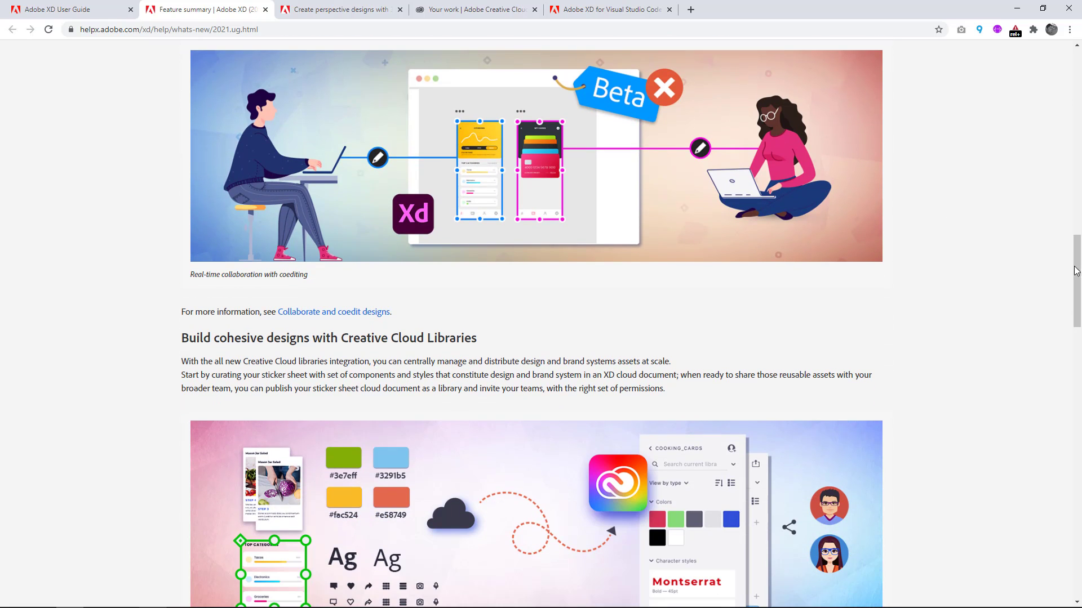
left_click_drag(1077, 270, 1077, 468)
scroll(1023, 338, "down", 3)
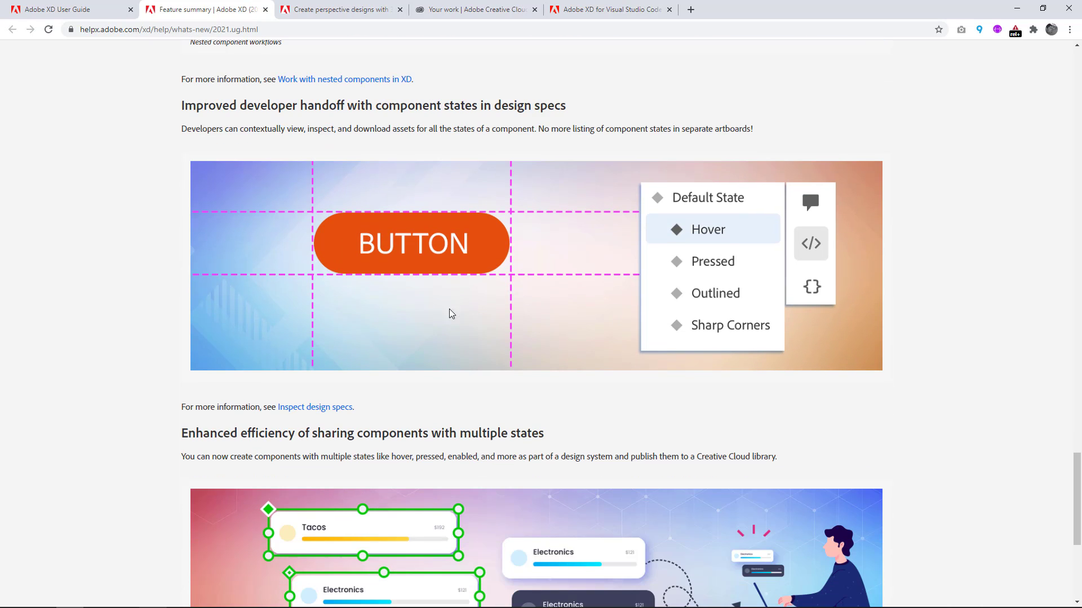
scroll(333, 185, "down", 1)
scroll(334, 184, "up", 1)
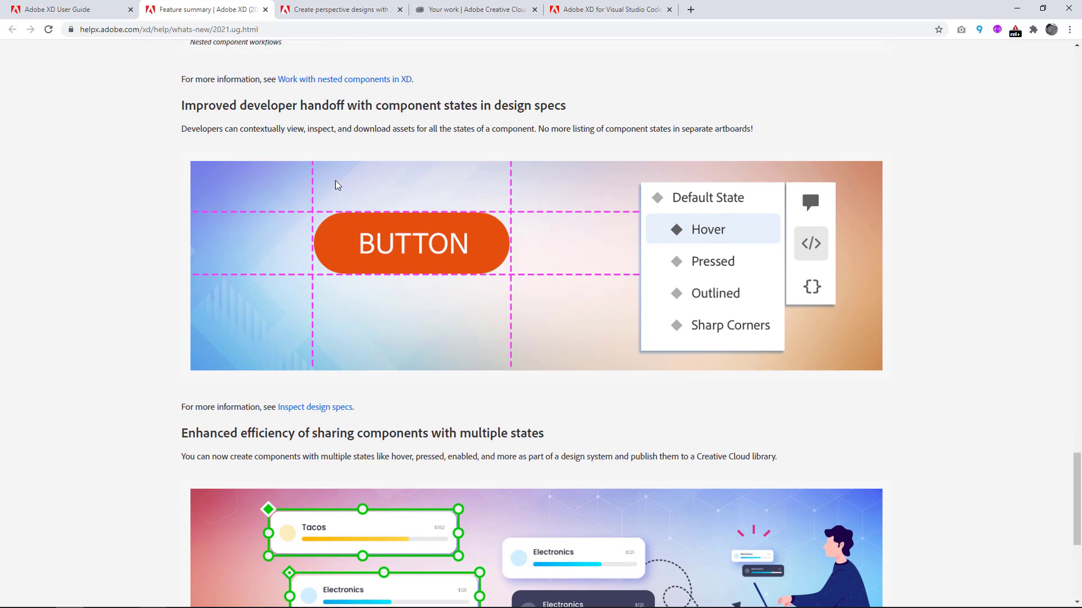